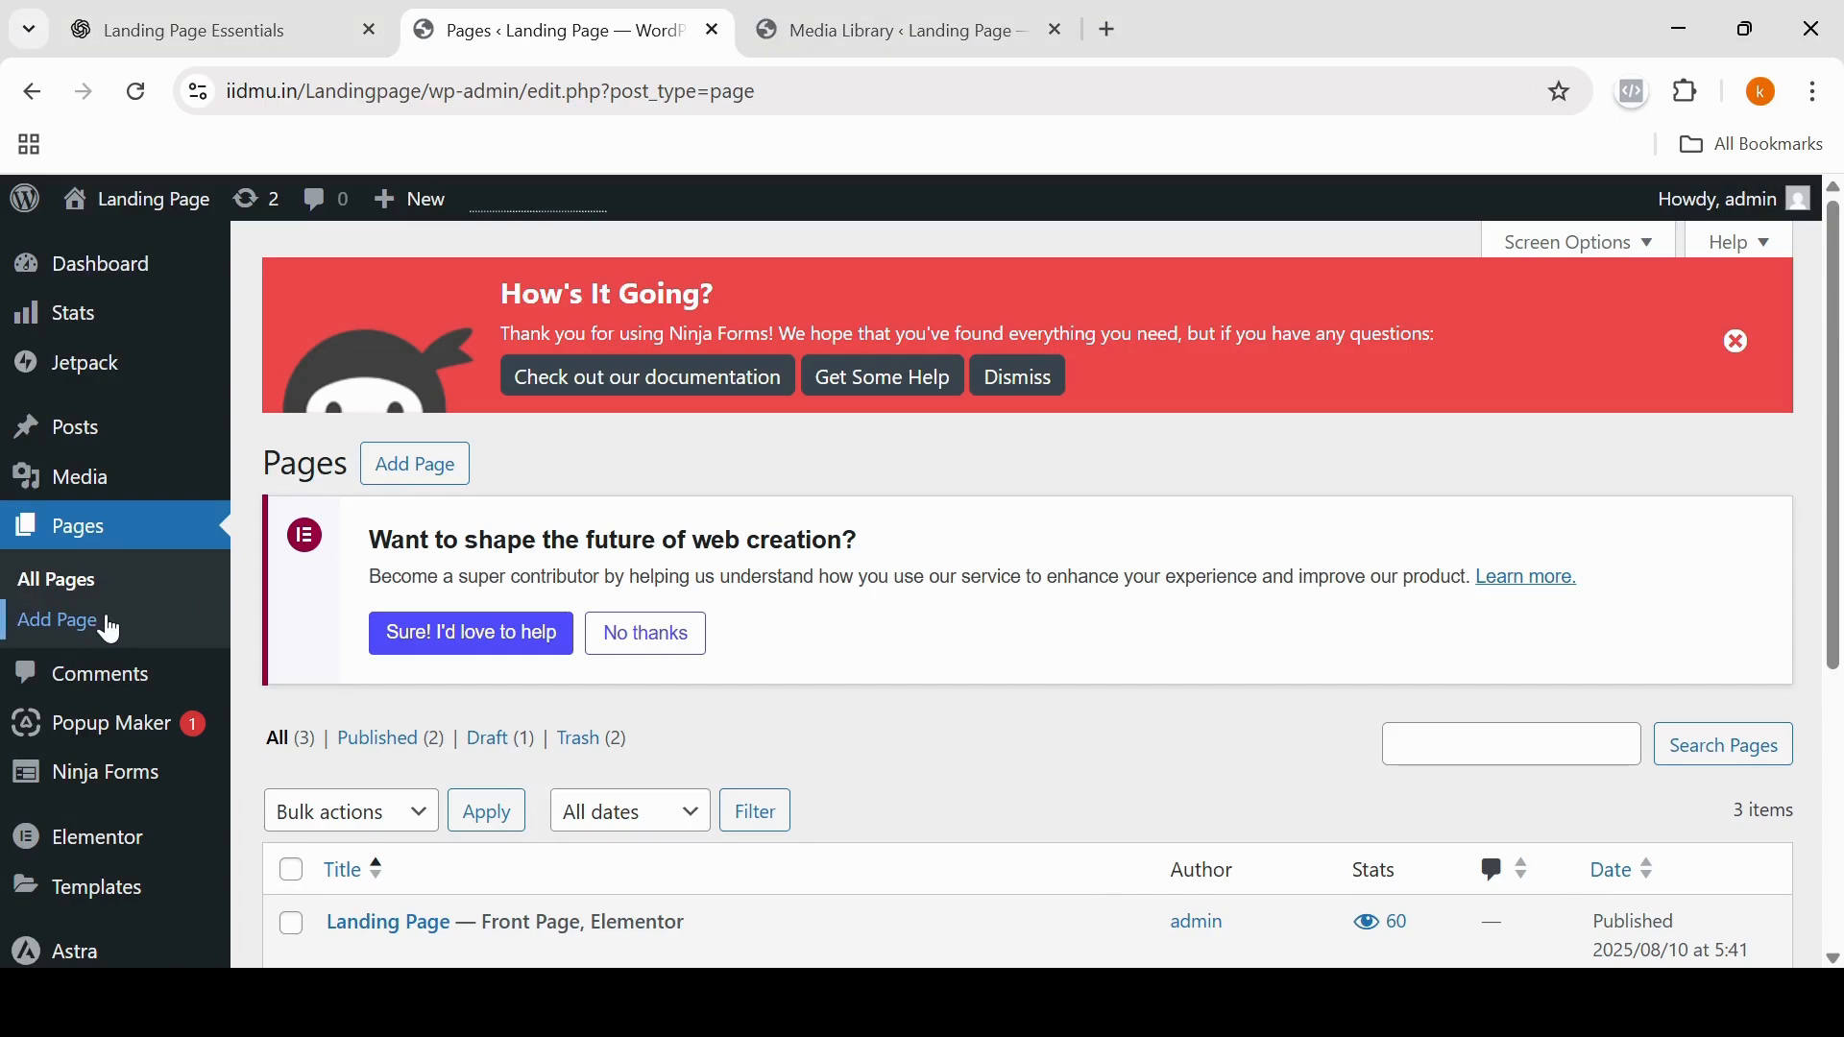
Step: Add a new page and title it "Website Designing Course"
click(416, 466)
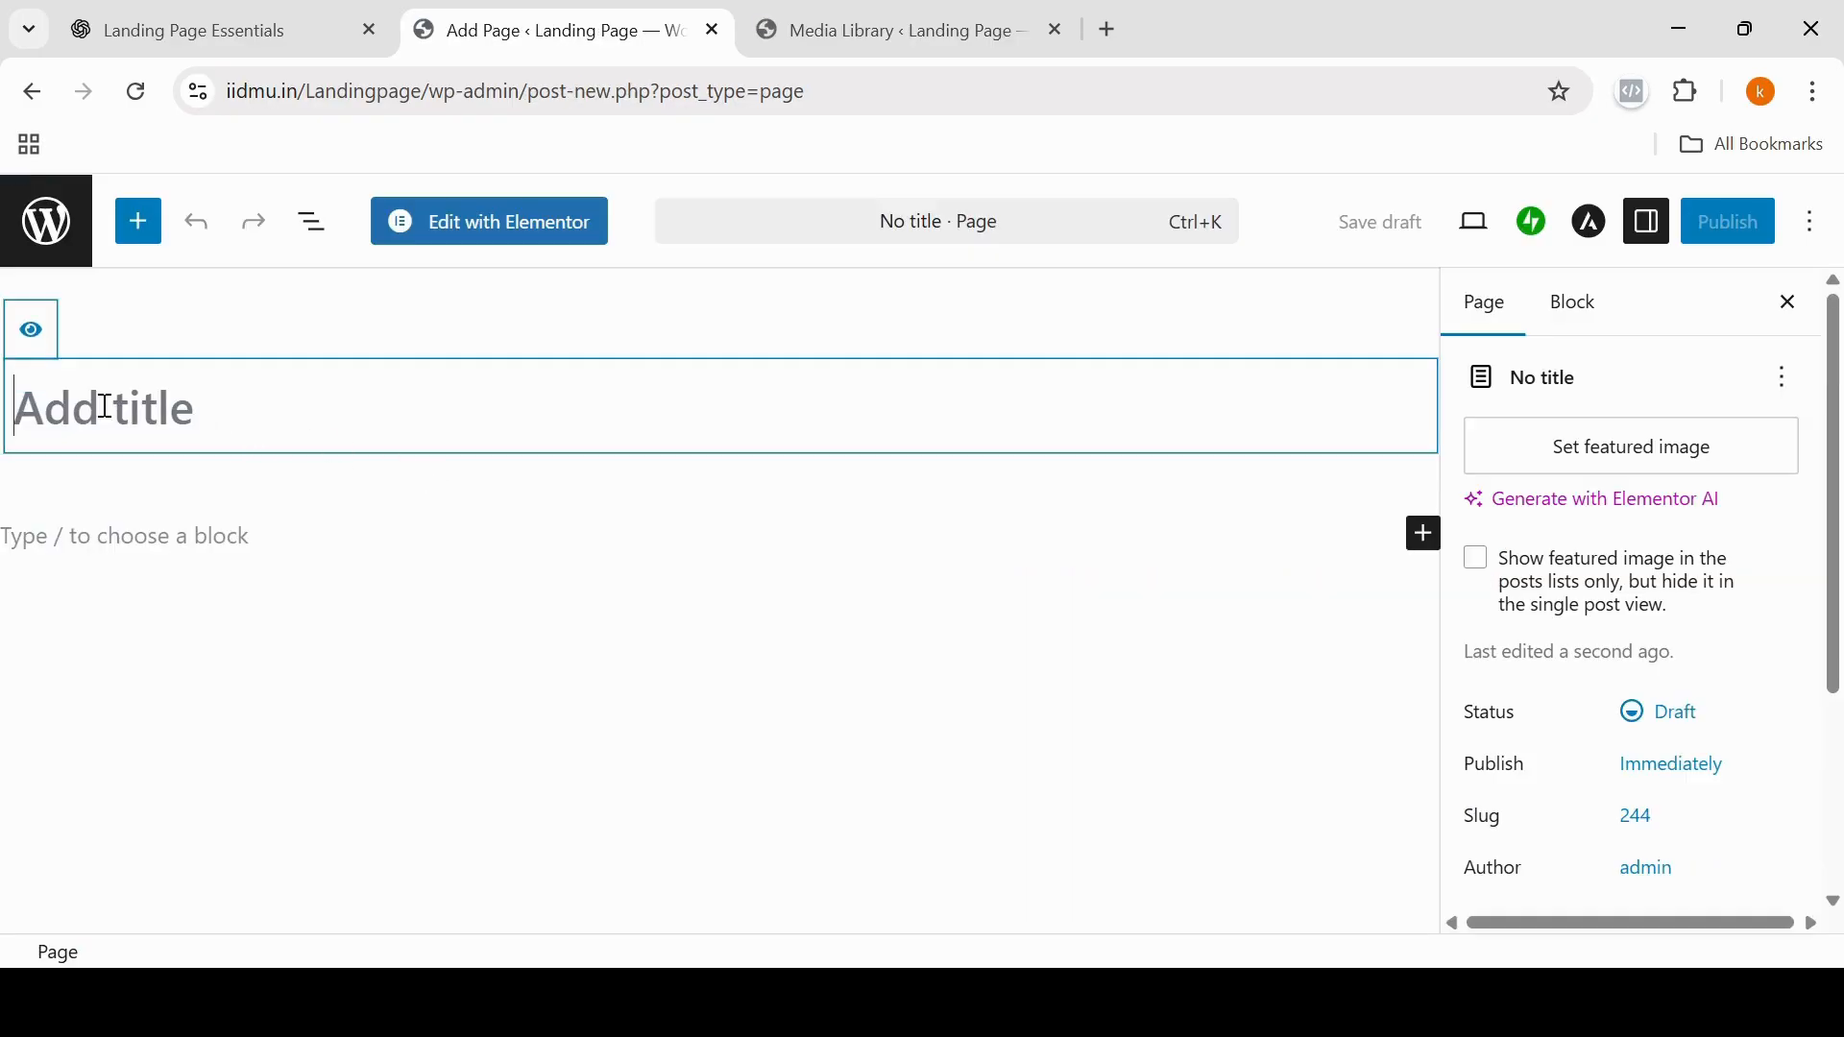
text(Website Designing)
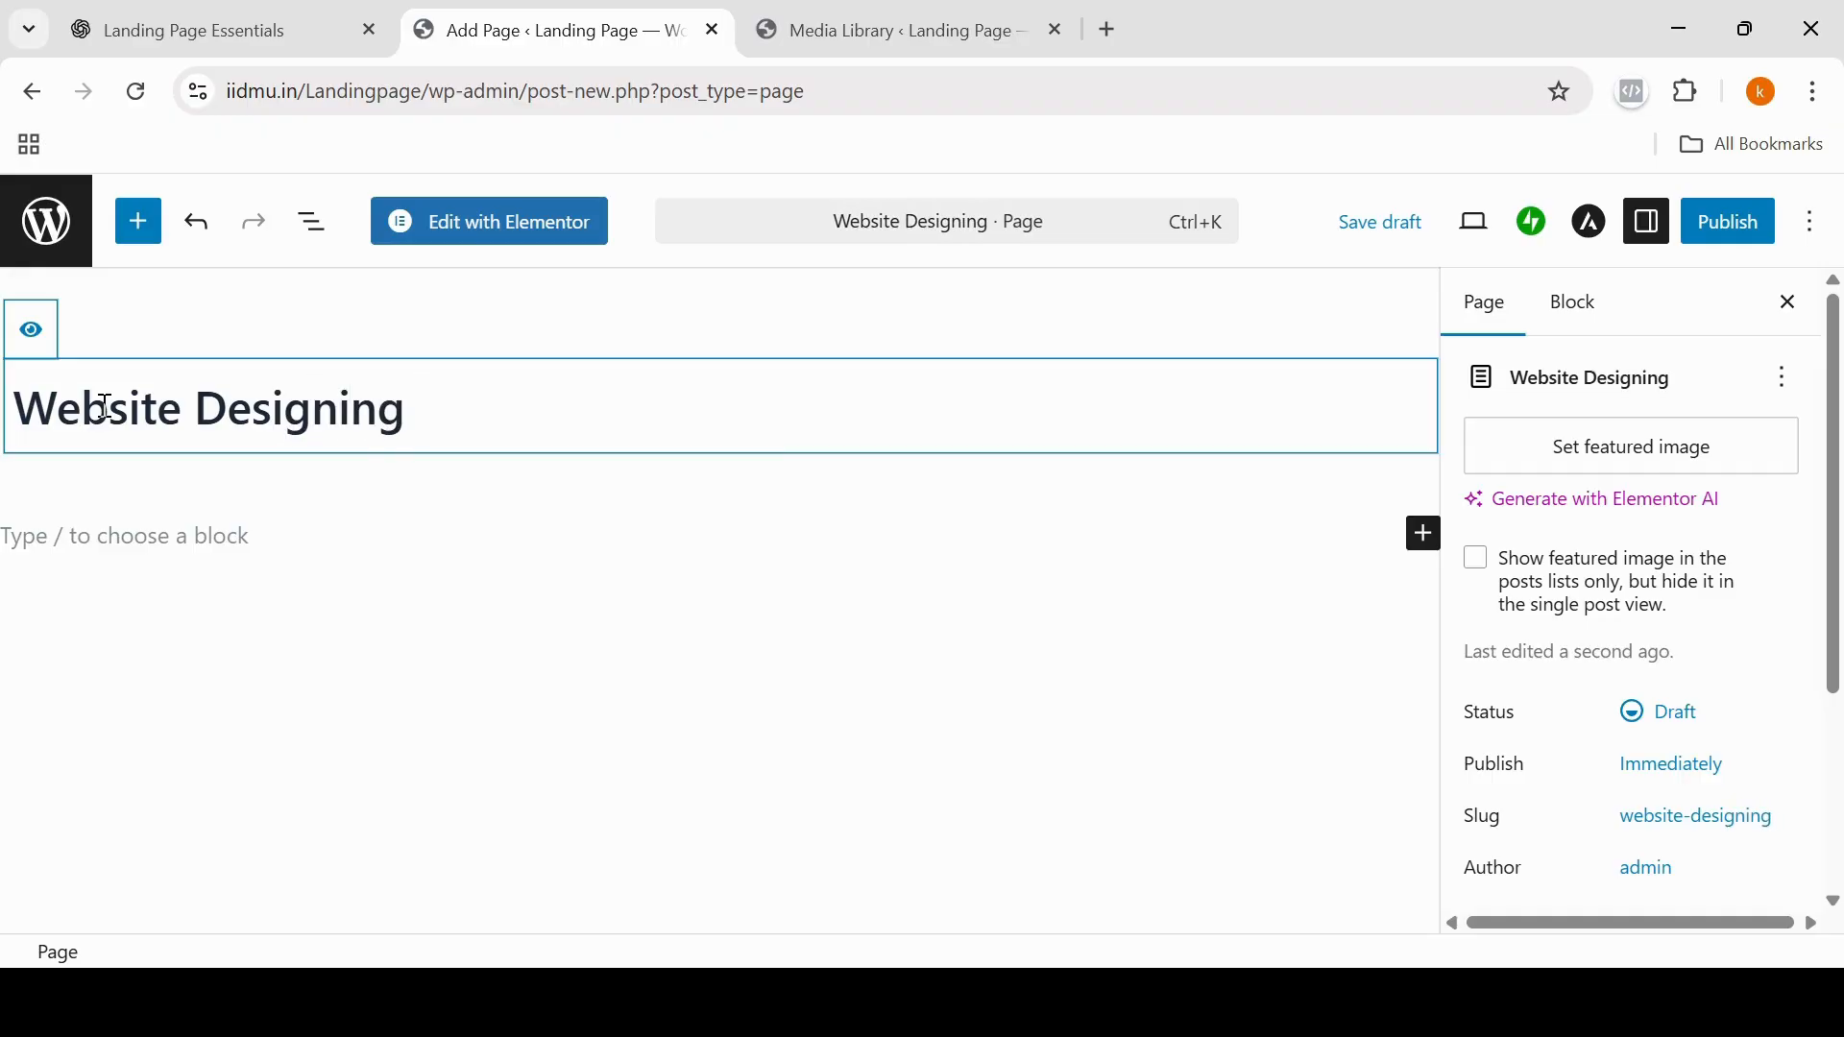
text( Course)
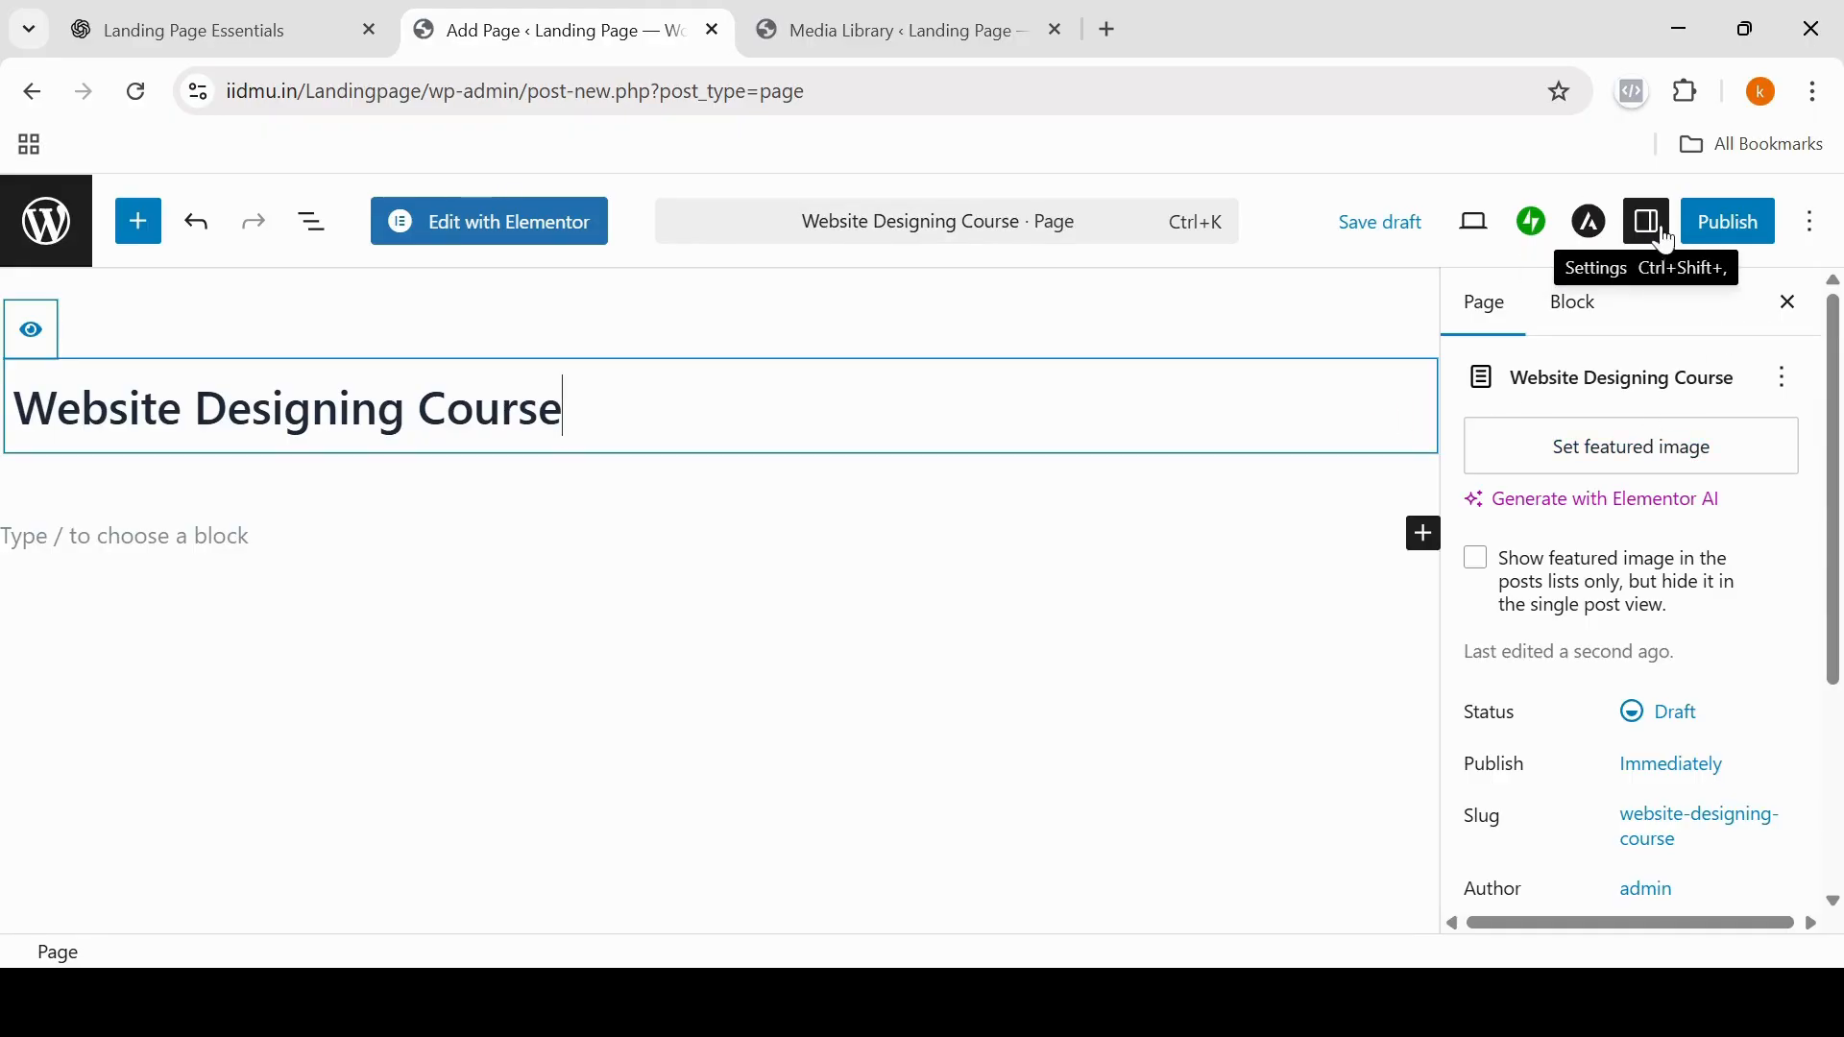
Step: Set the page's Astra container layout to Full Width and its sidebar layout to No Sidebar
click(1592, 228)
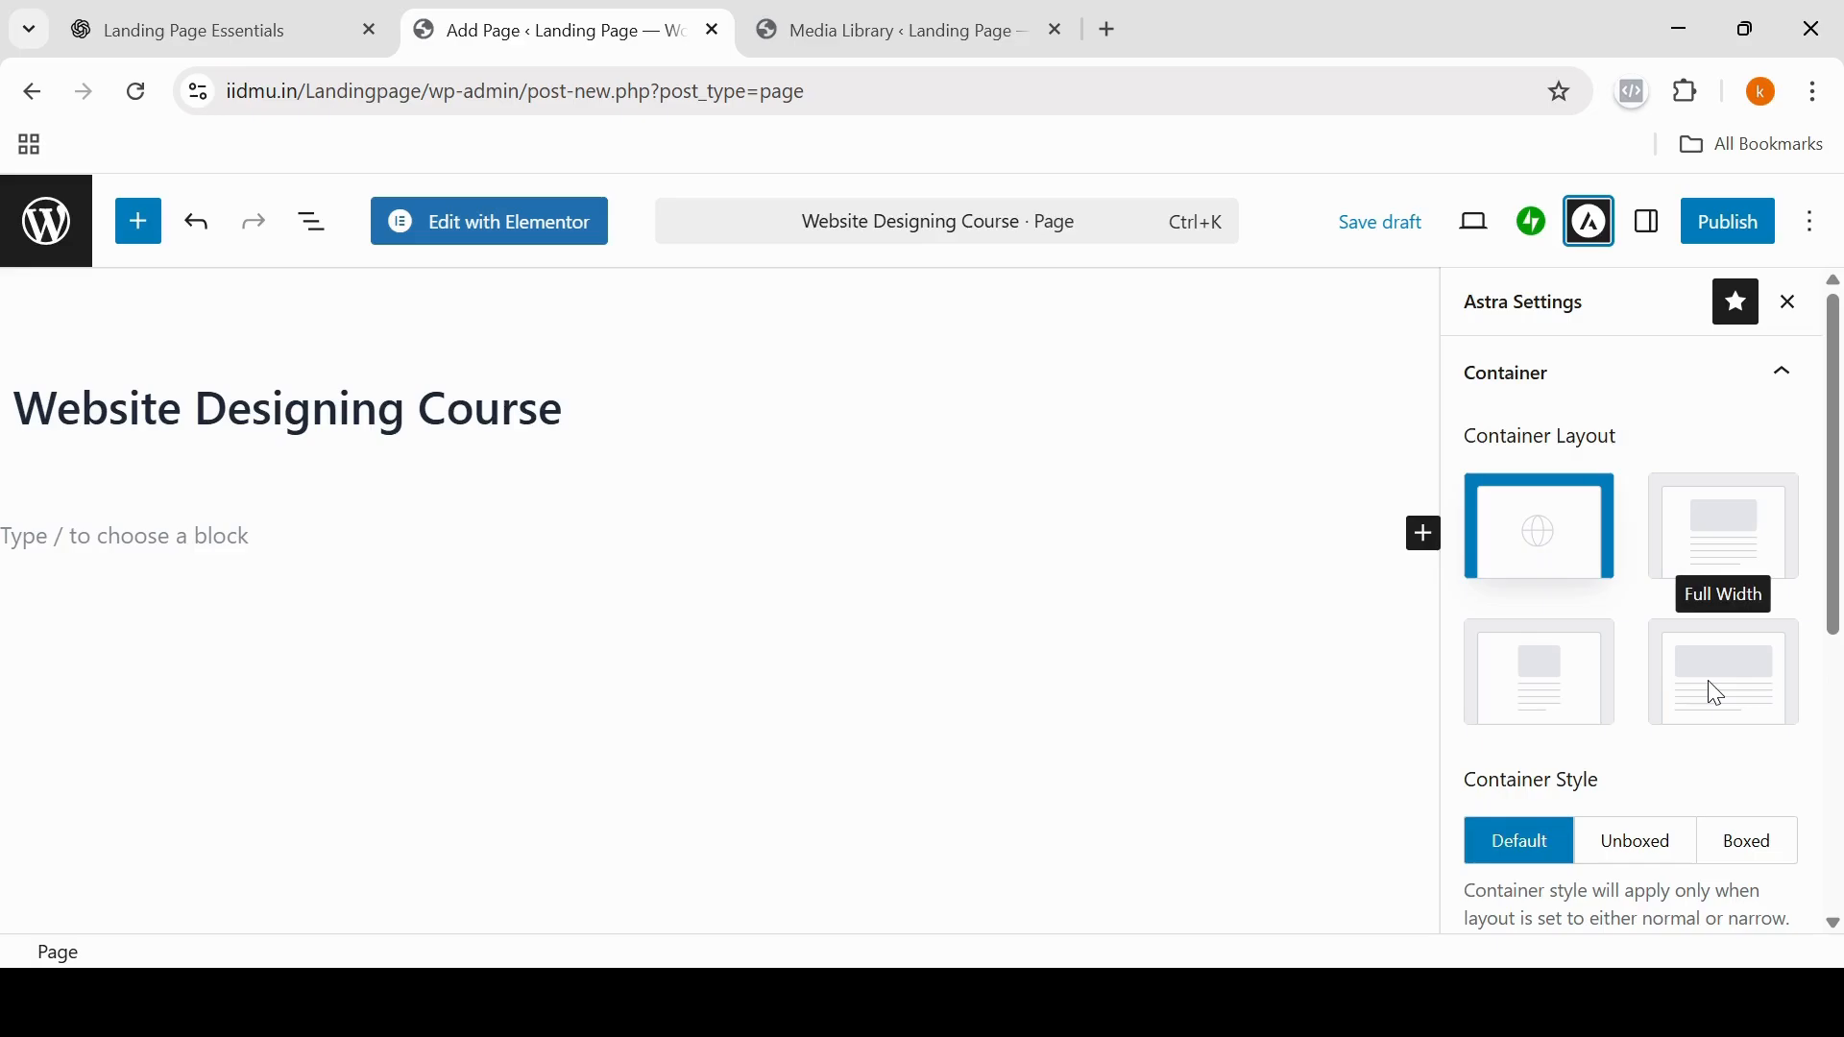
click(1740, 690)
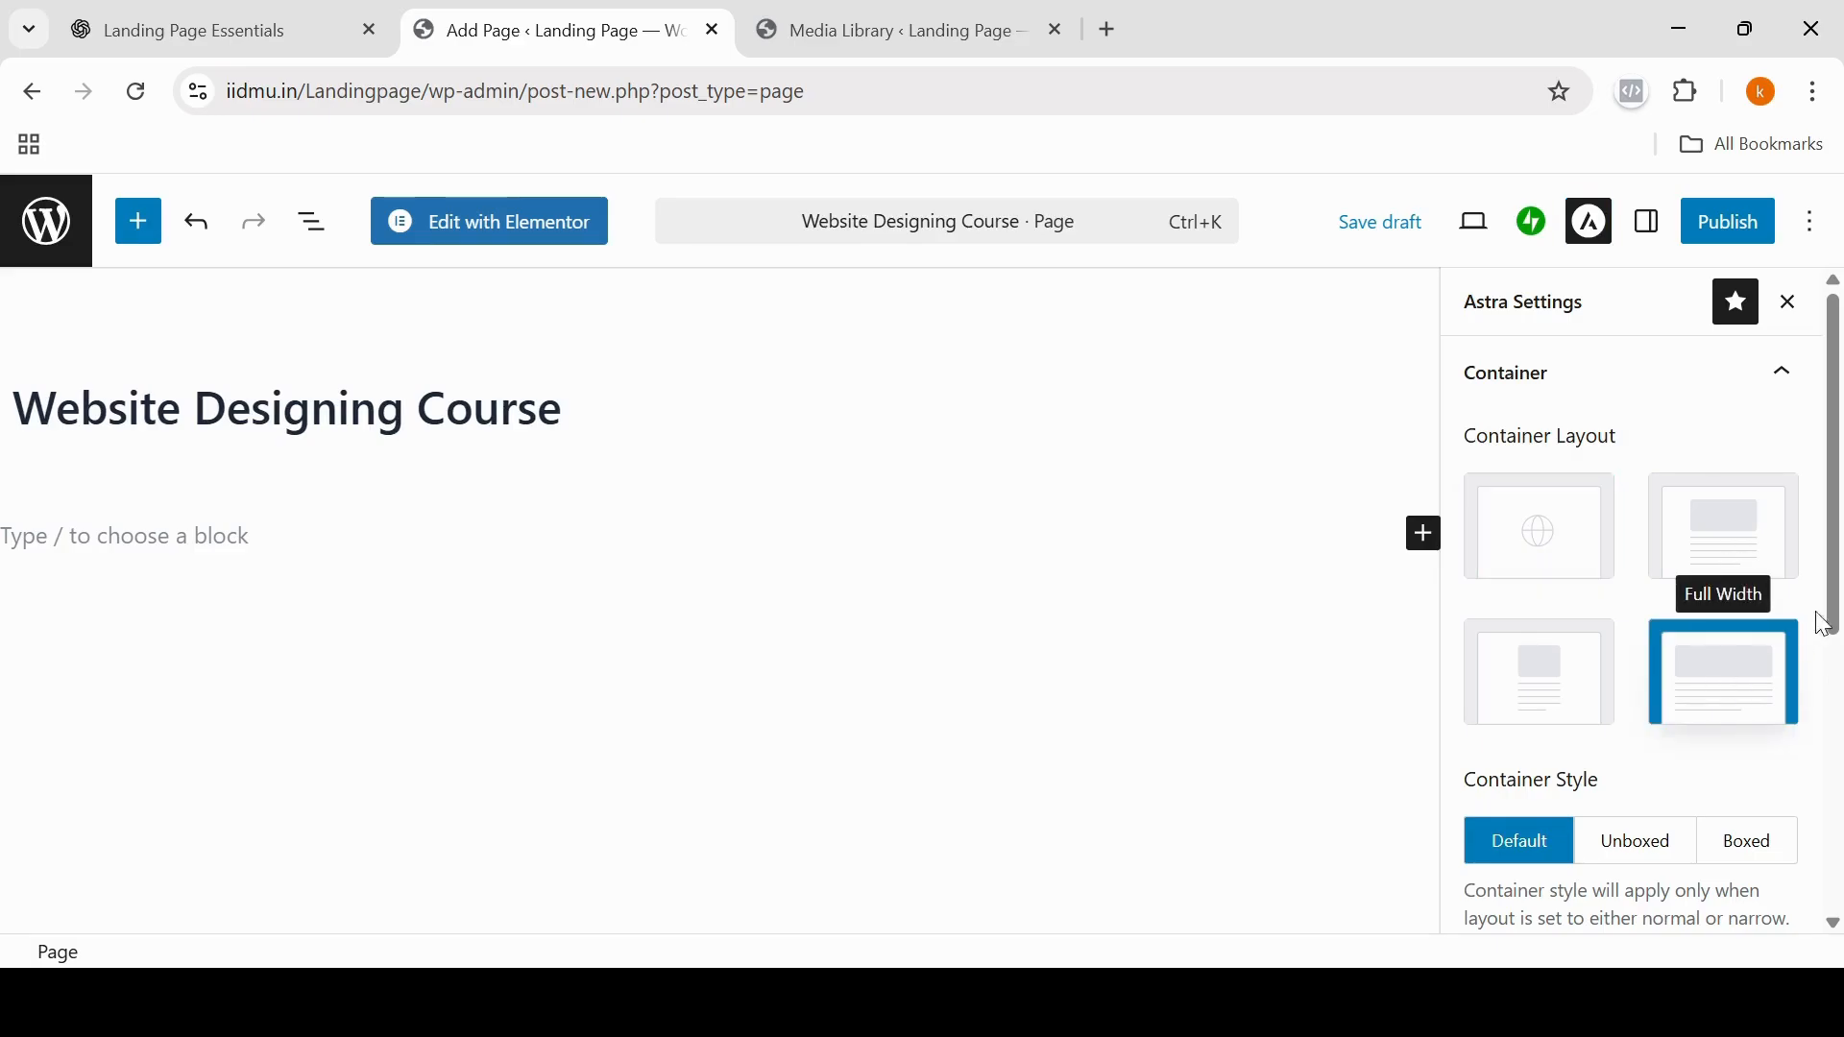
drag(1837, 620, 1839, 816)
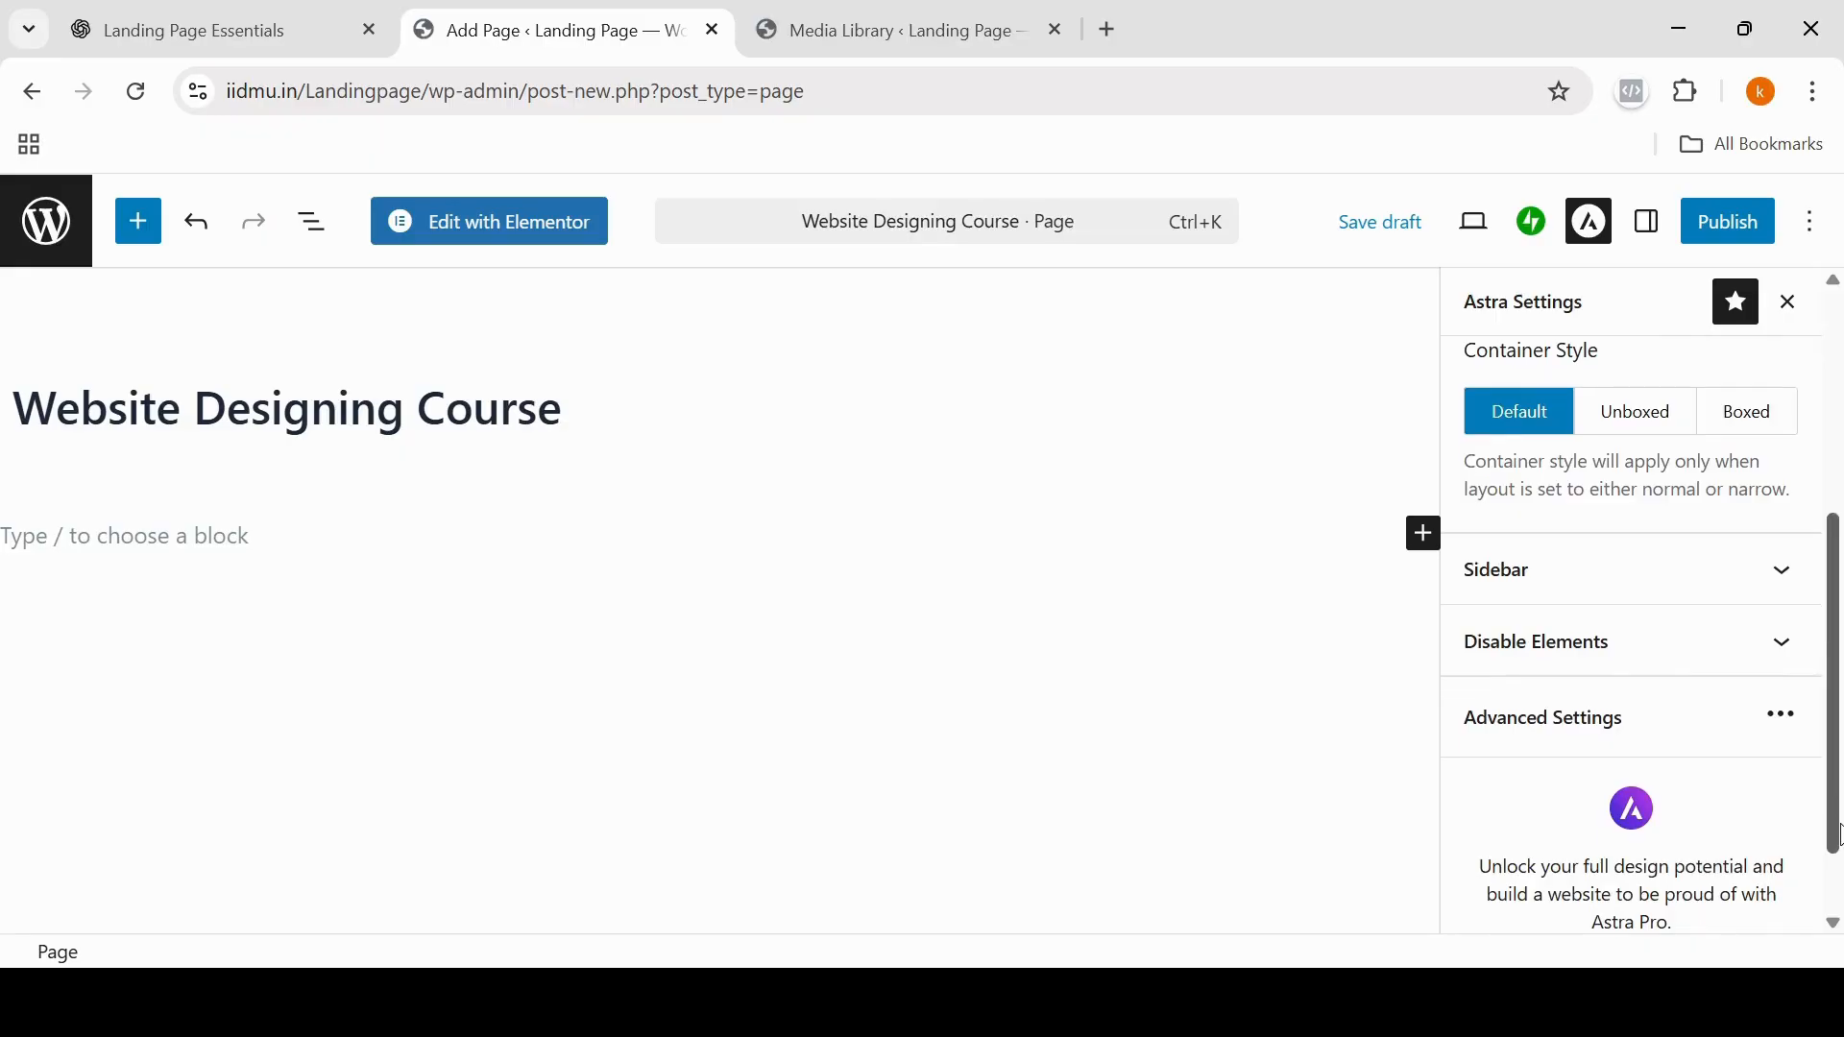
click(1780, 580)
scroll(1757, 595, down, 2)
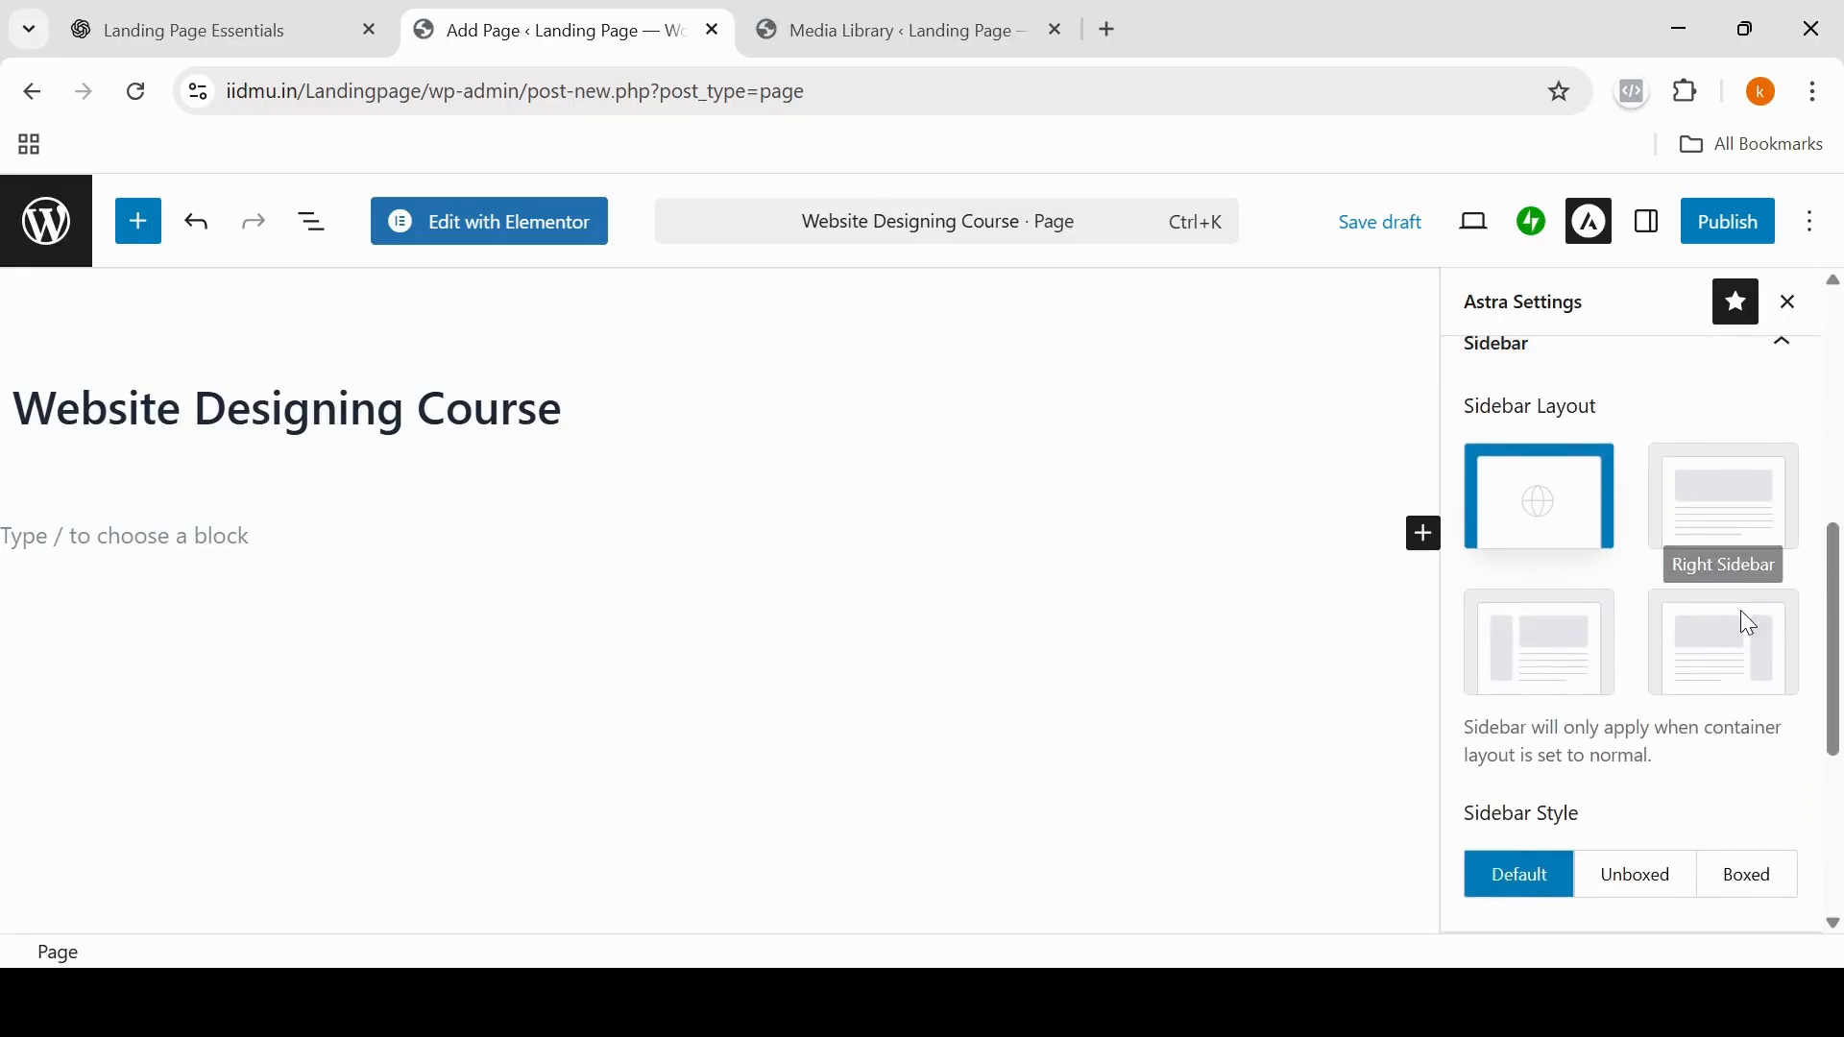
click(1750, 526)
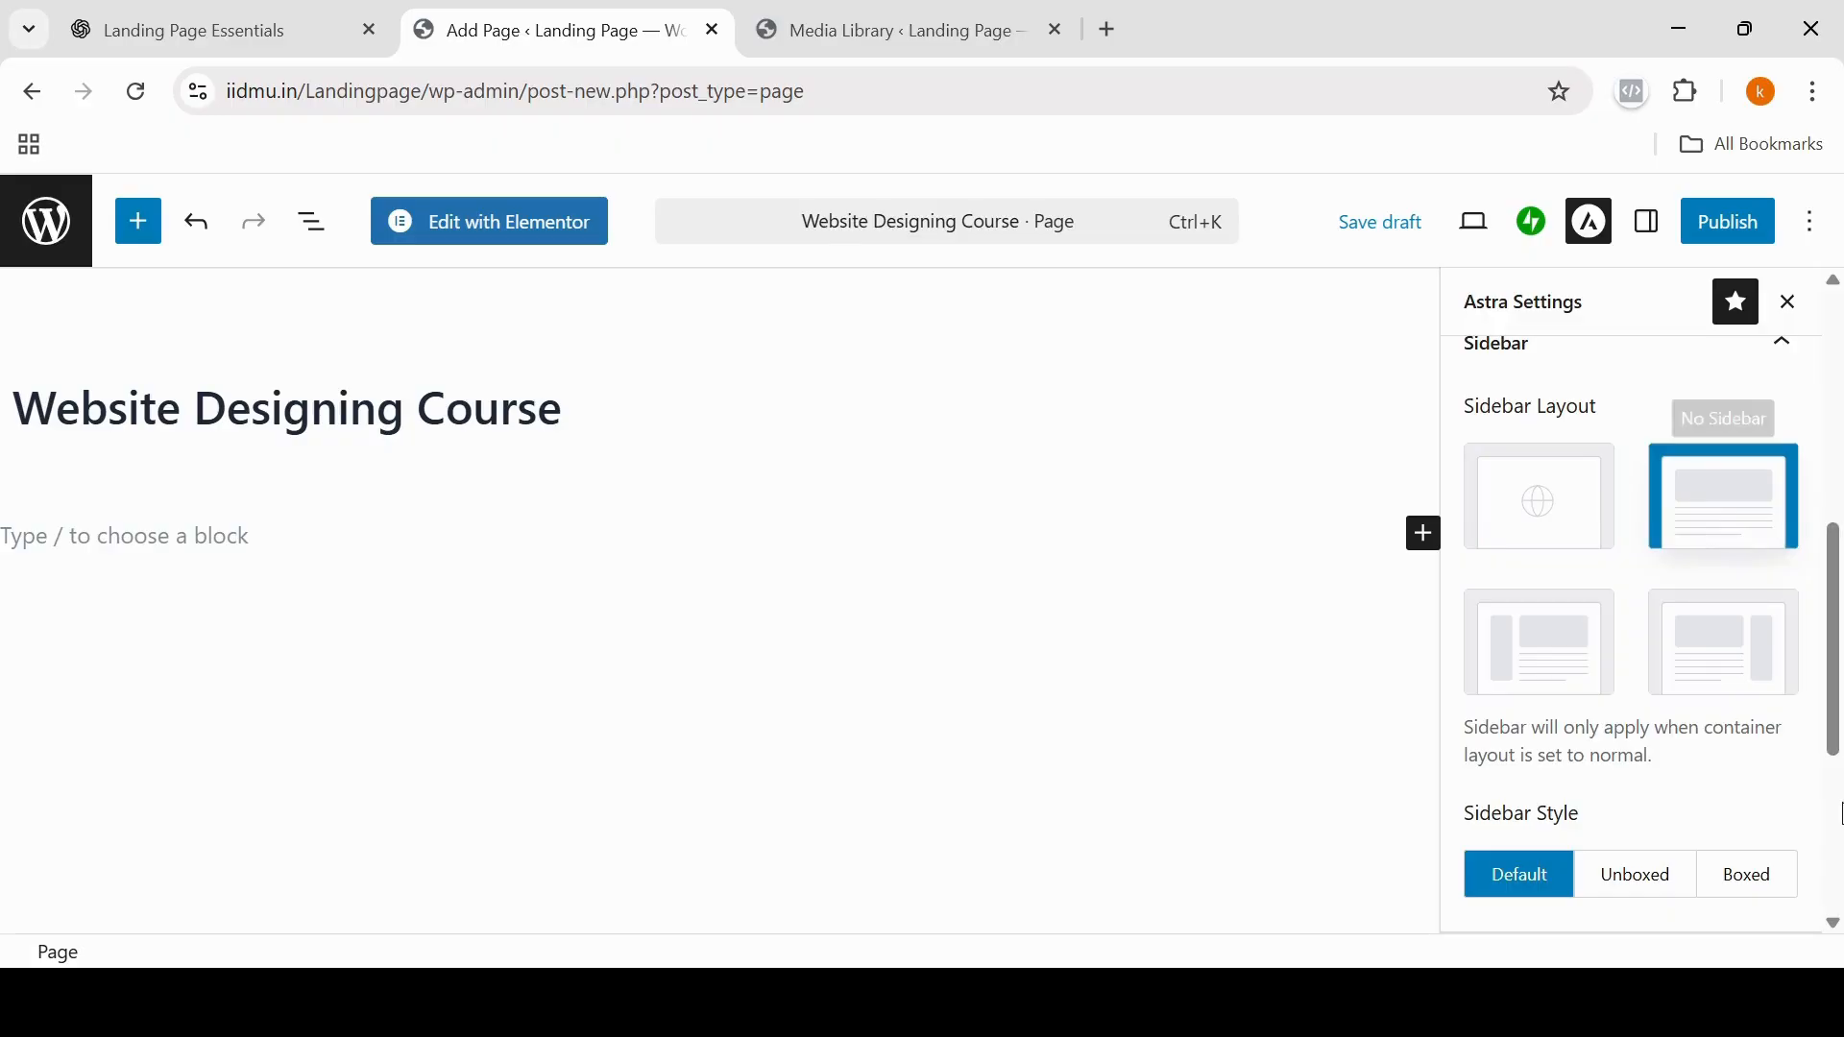
Step: Expand the page's Disable Elements options without switching any on, and publish the page
drag(1840, 744, 1840, 893)
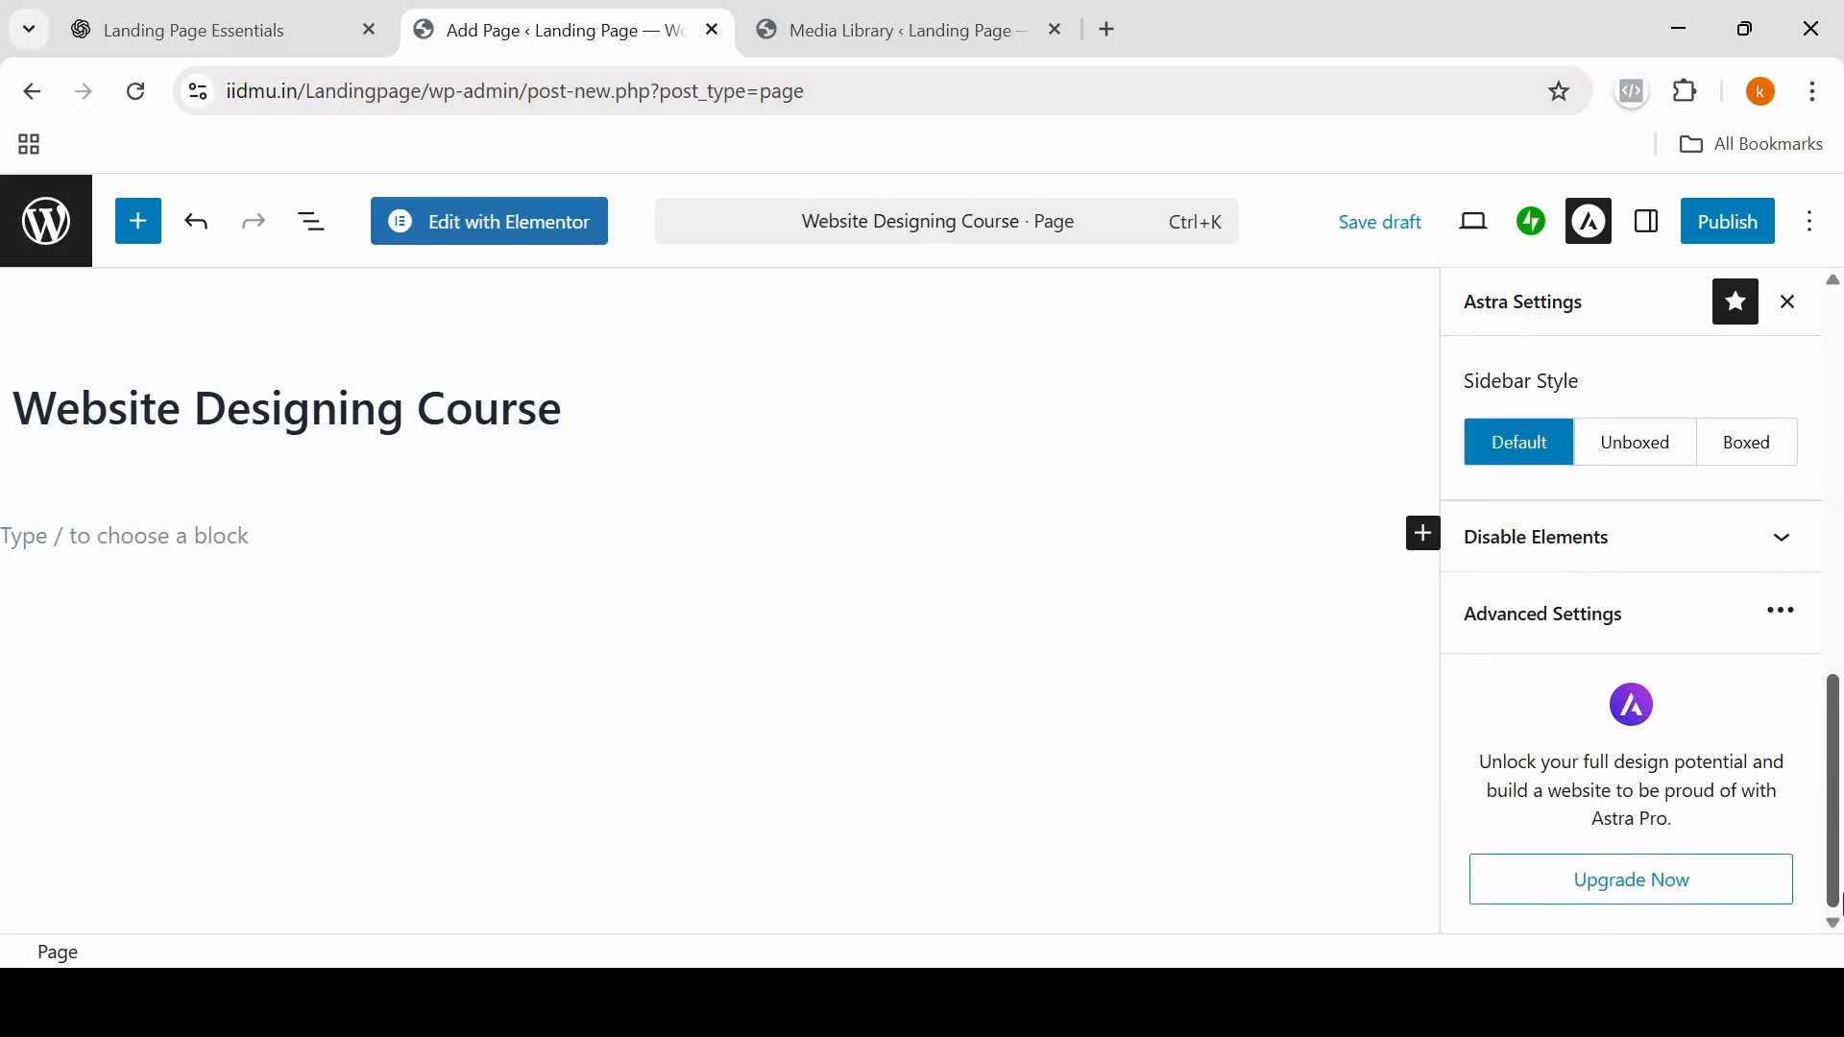
click(1788, 561)
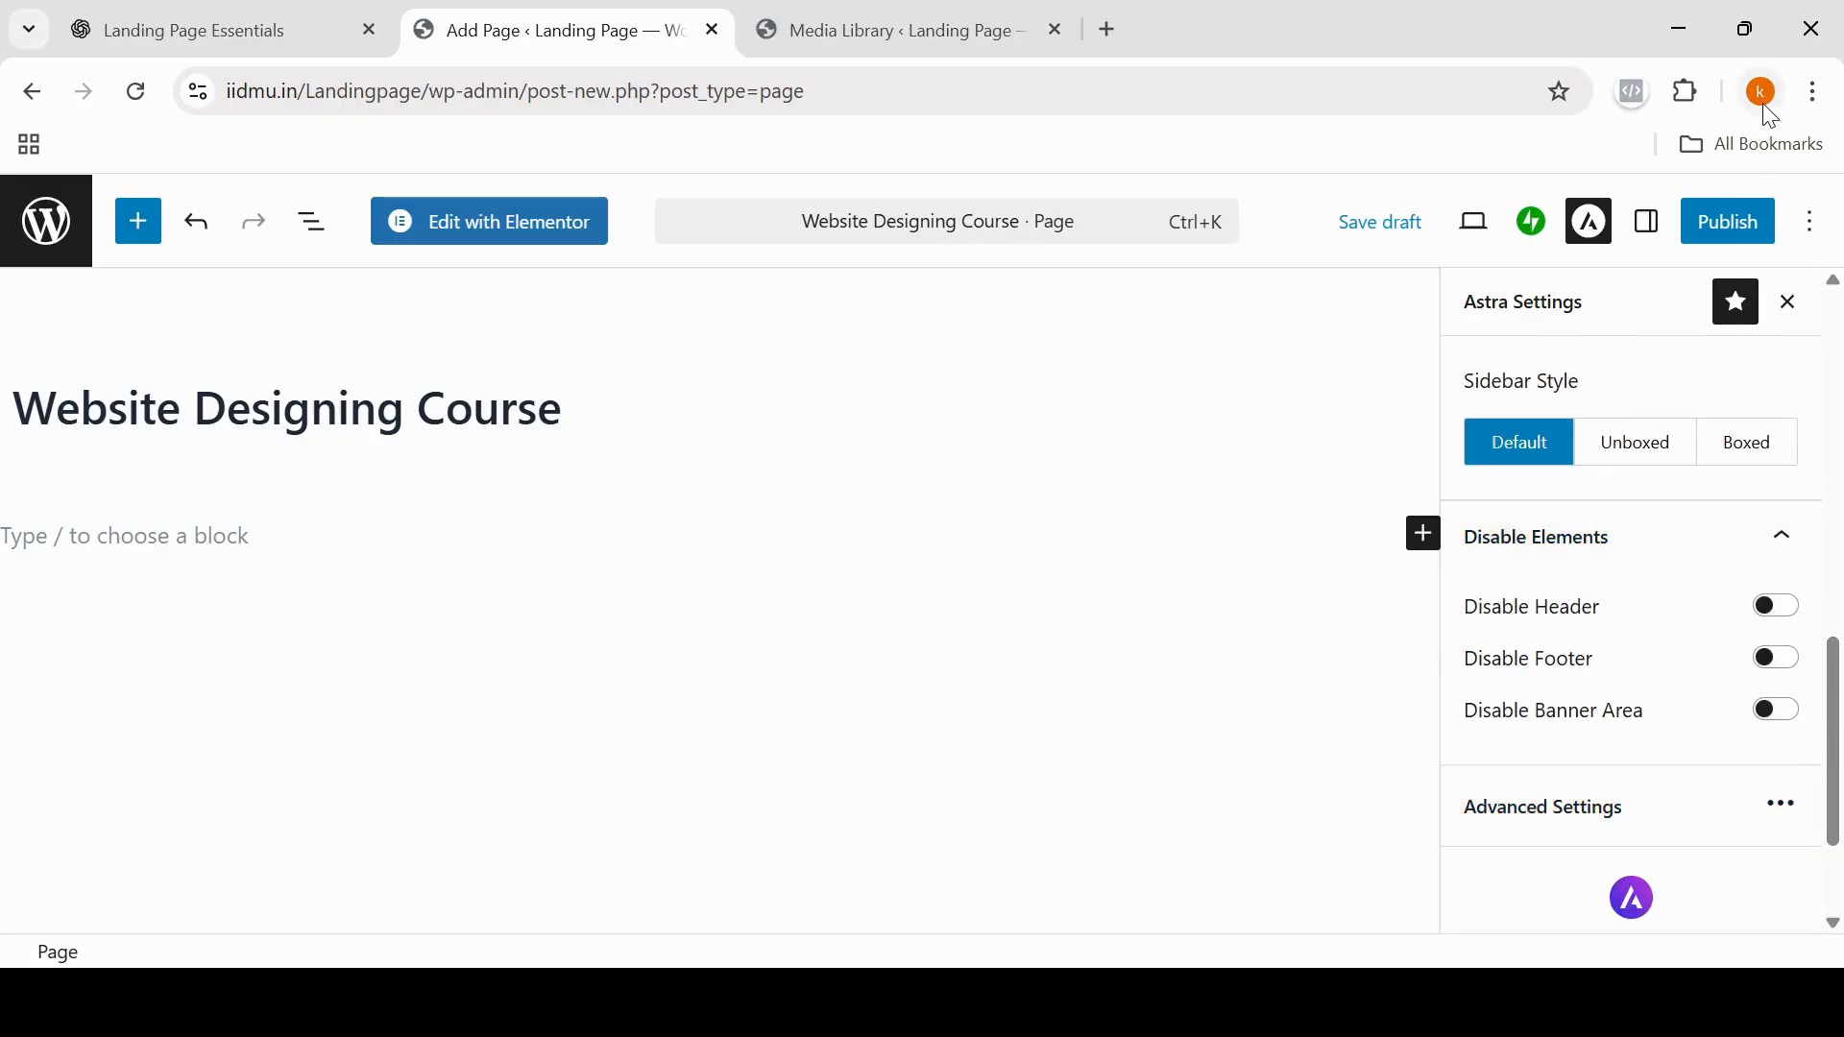
click(1726, 223)
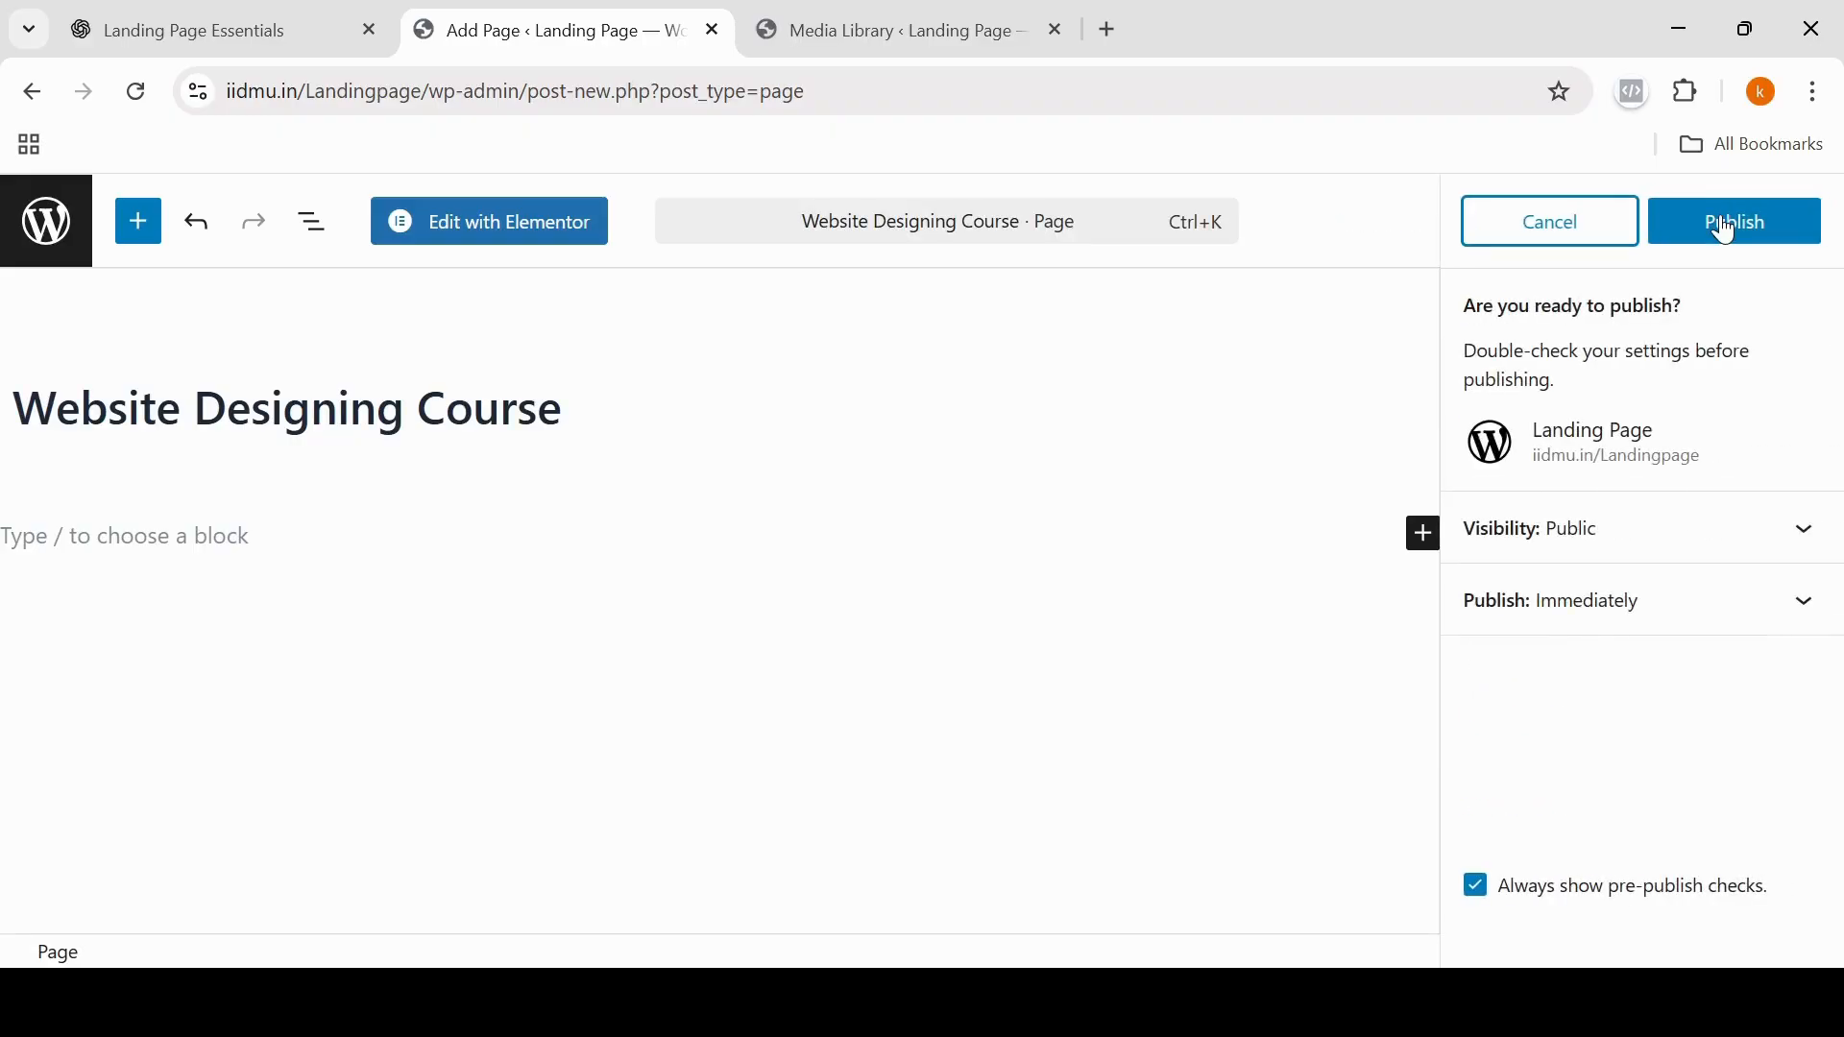
click(1731, 229)
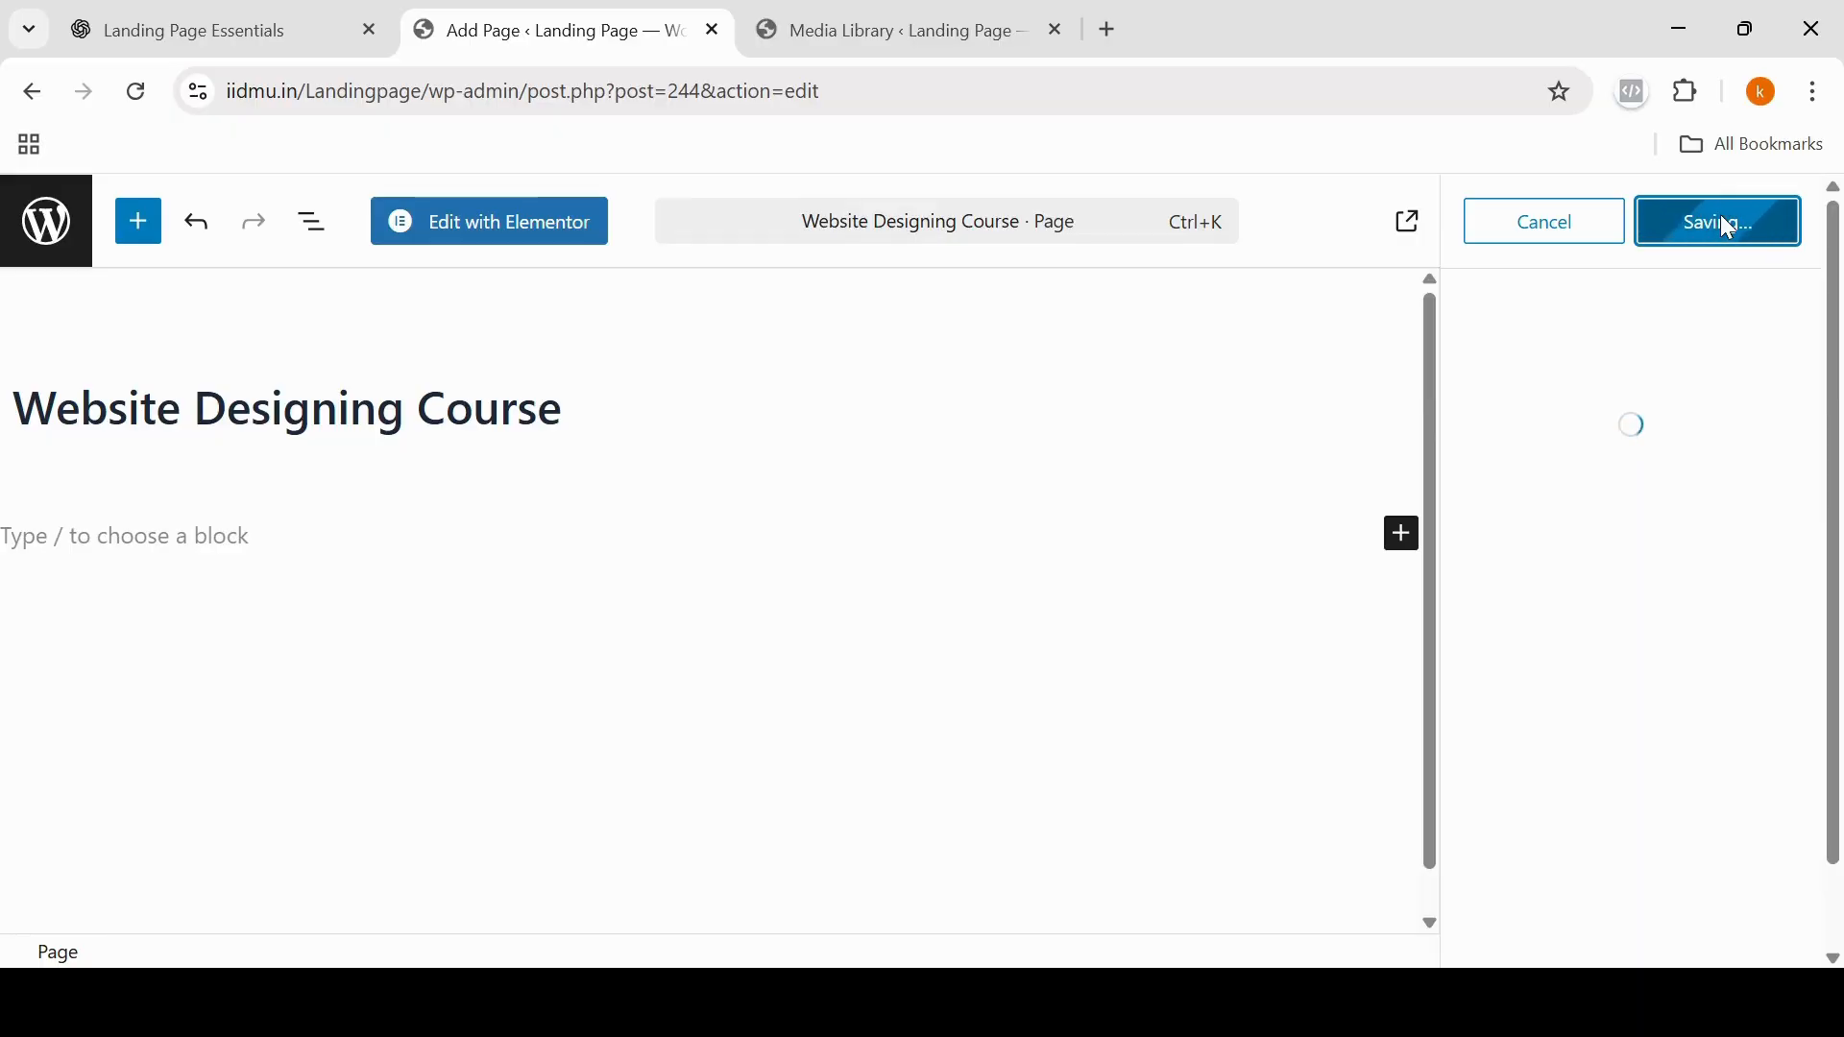
Step: Open the page in Elementor, add a single-column Flexbox container and show the widgets available for it
click(496, 231)
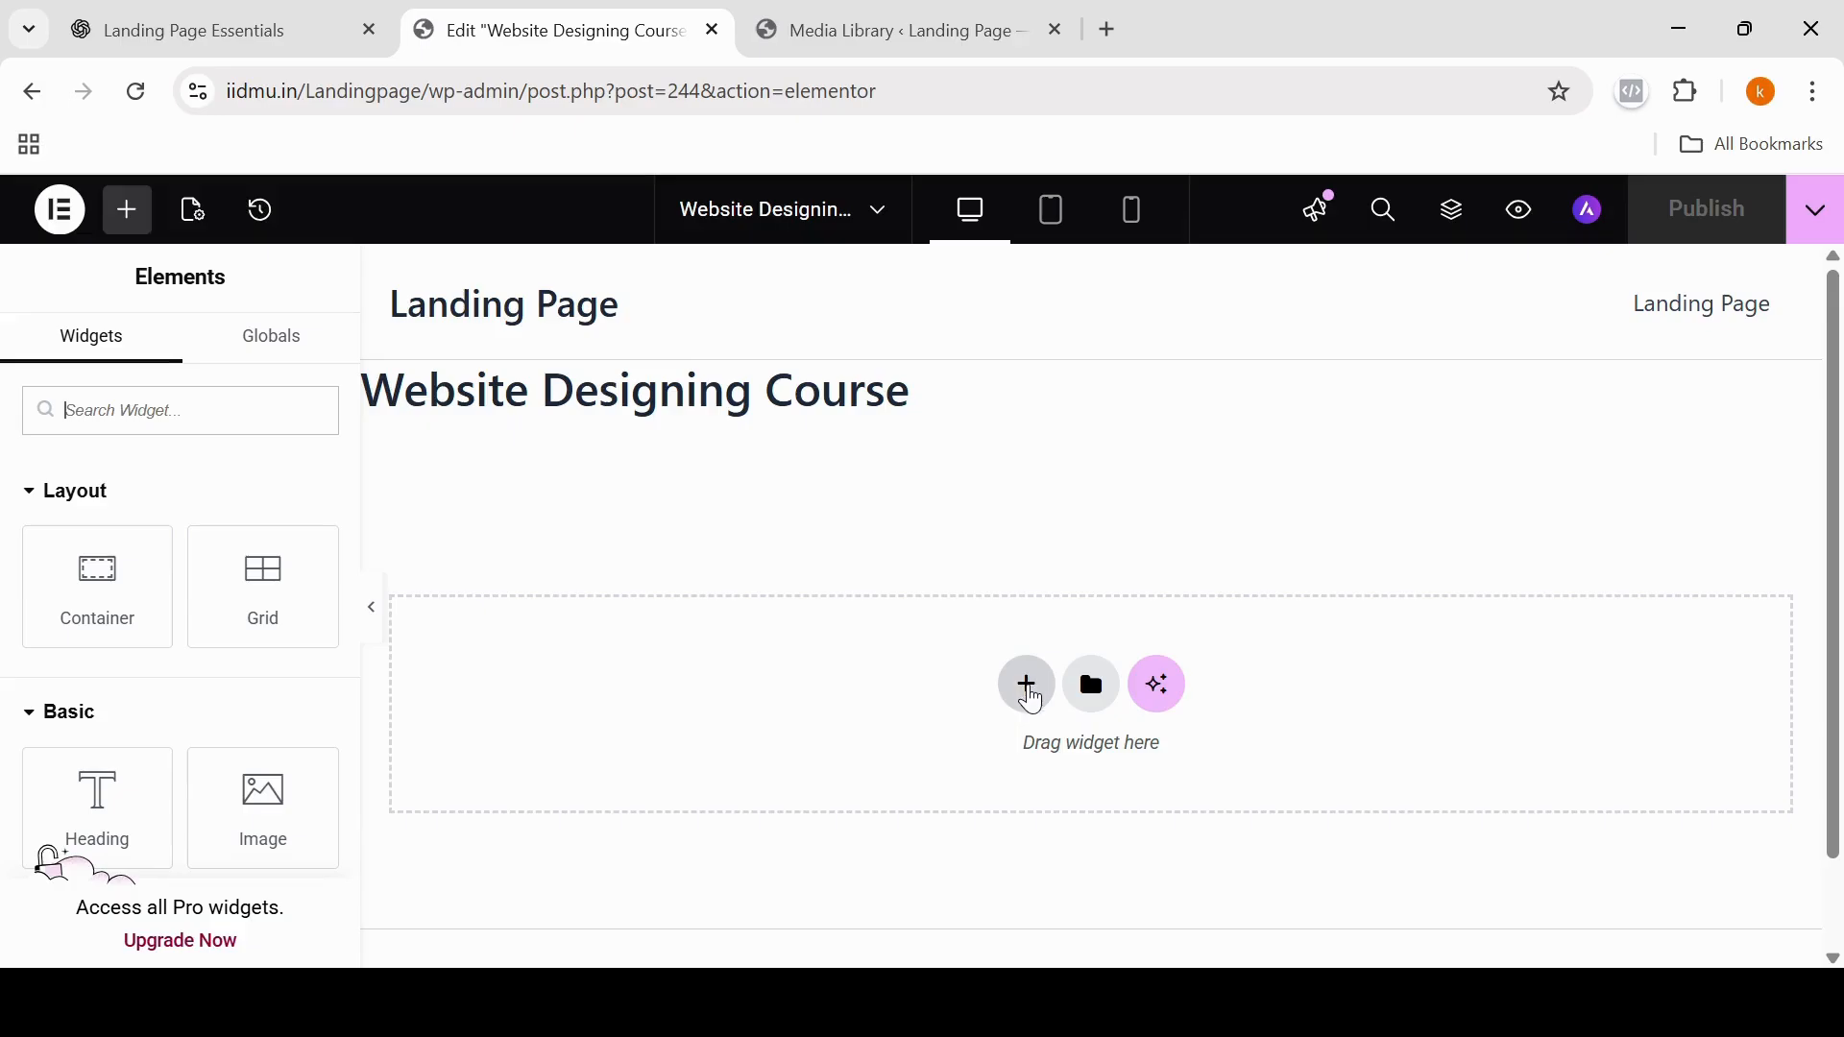
click(1030, 690)
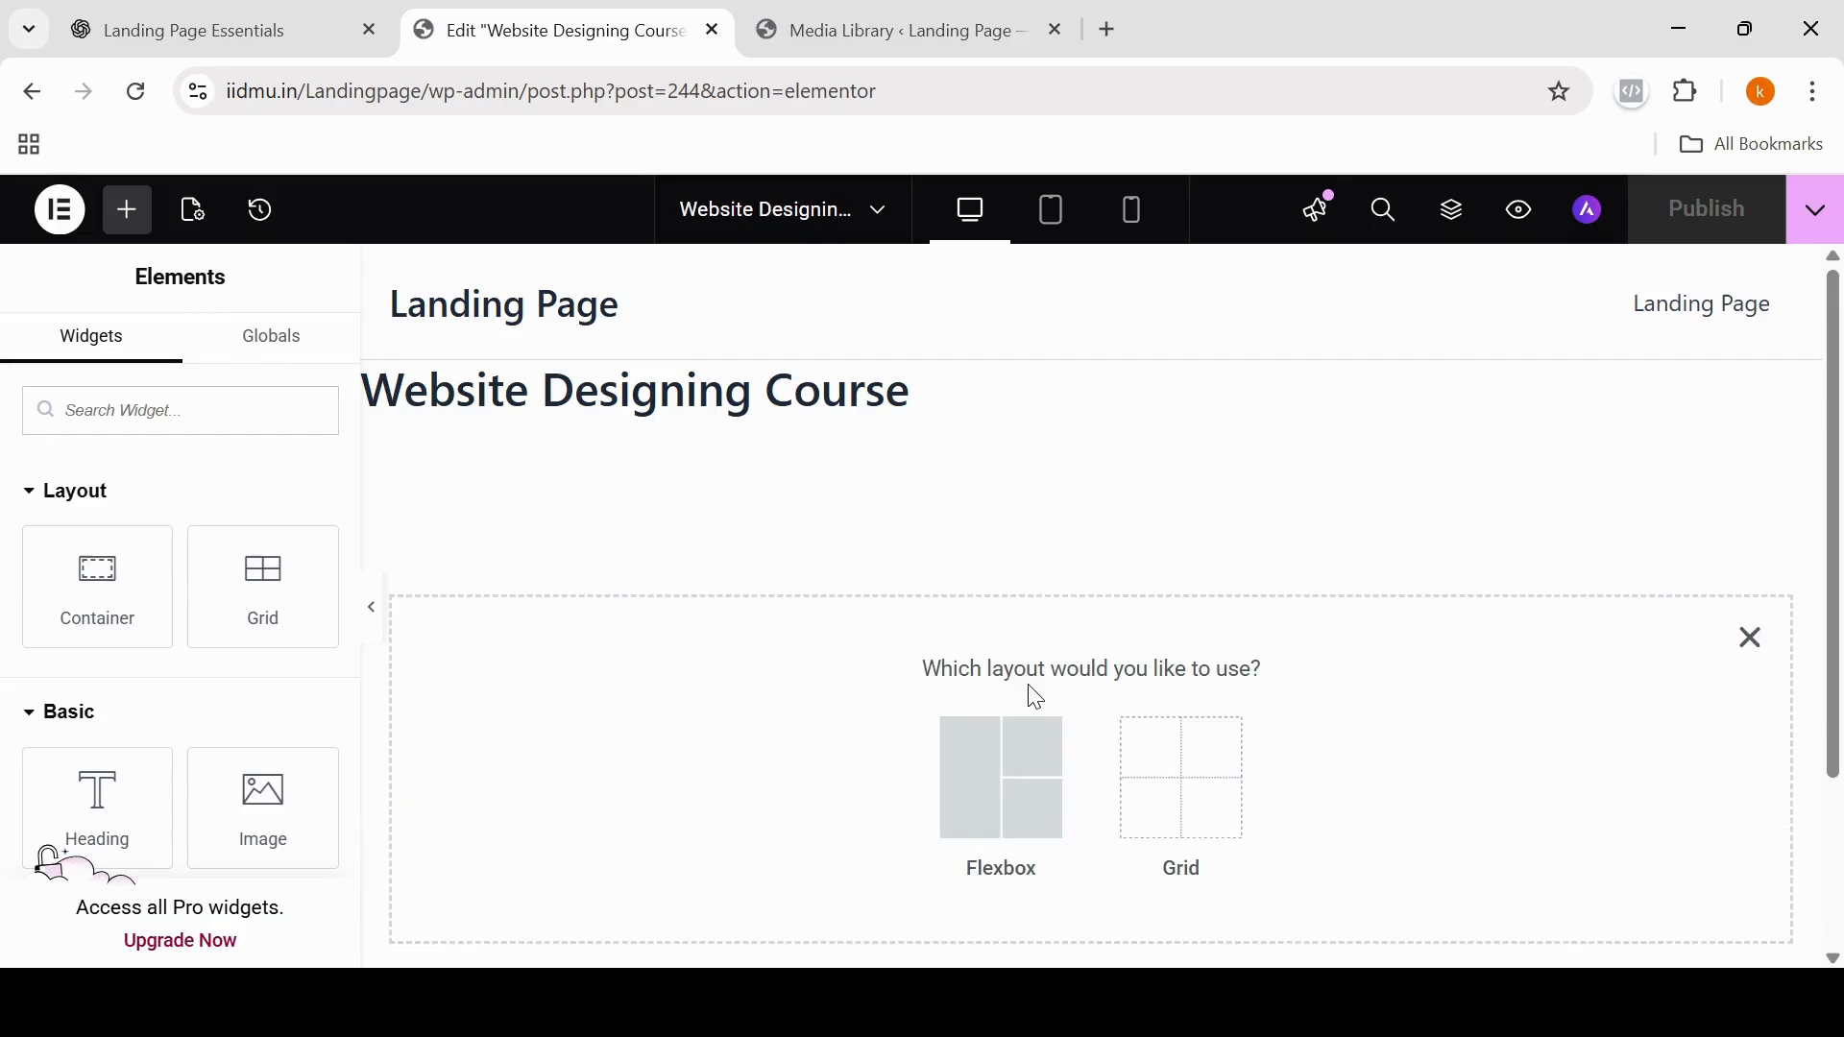
click(976, 795)
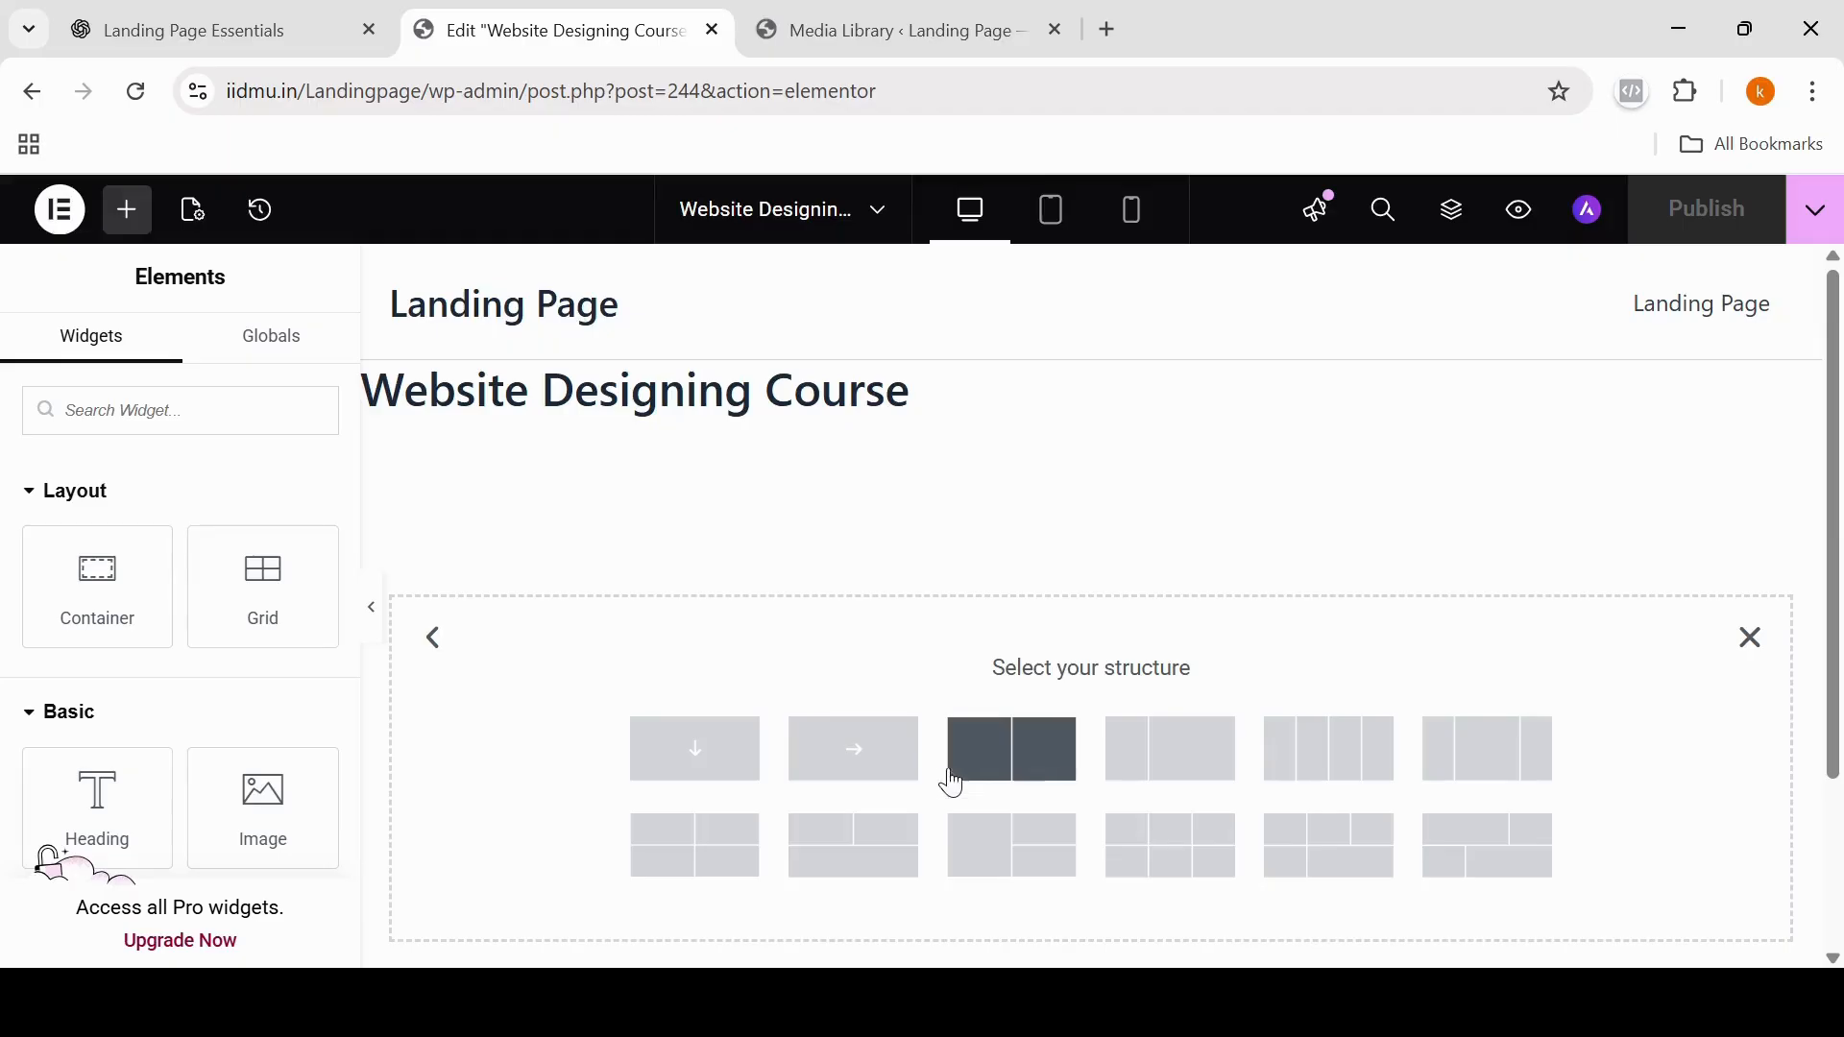
click(715, 765)
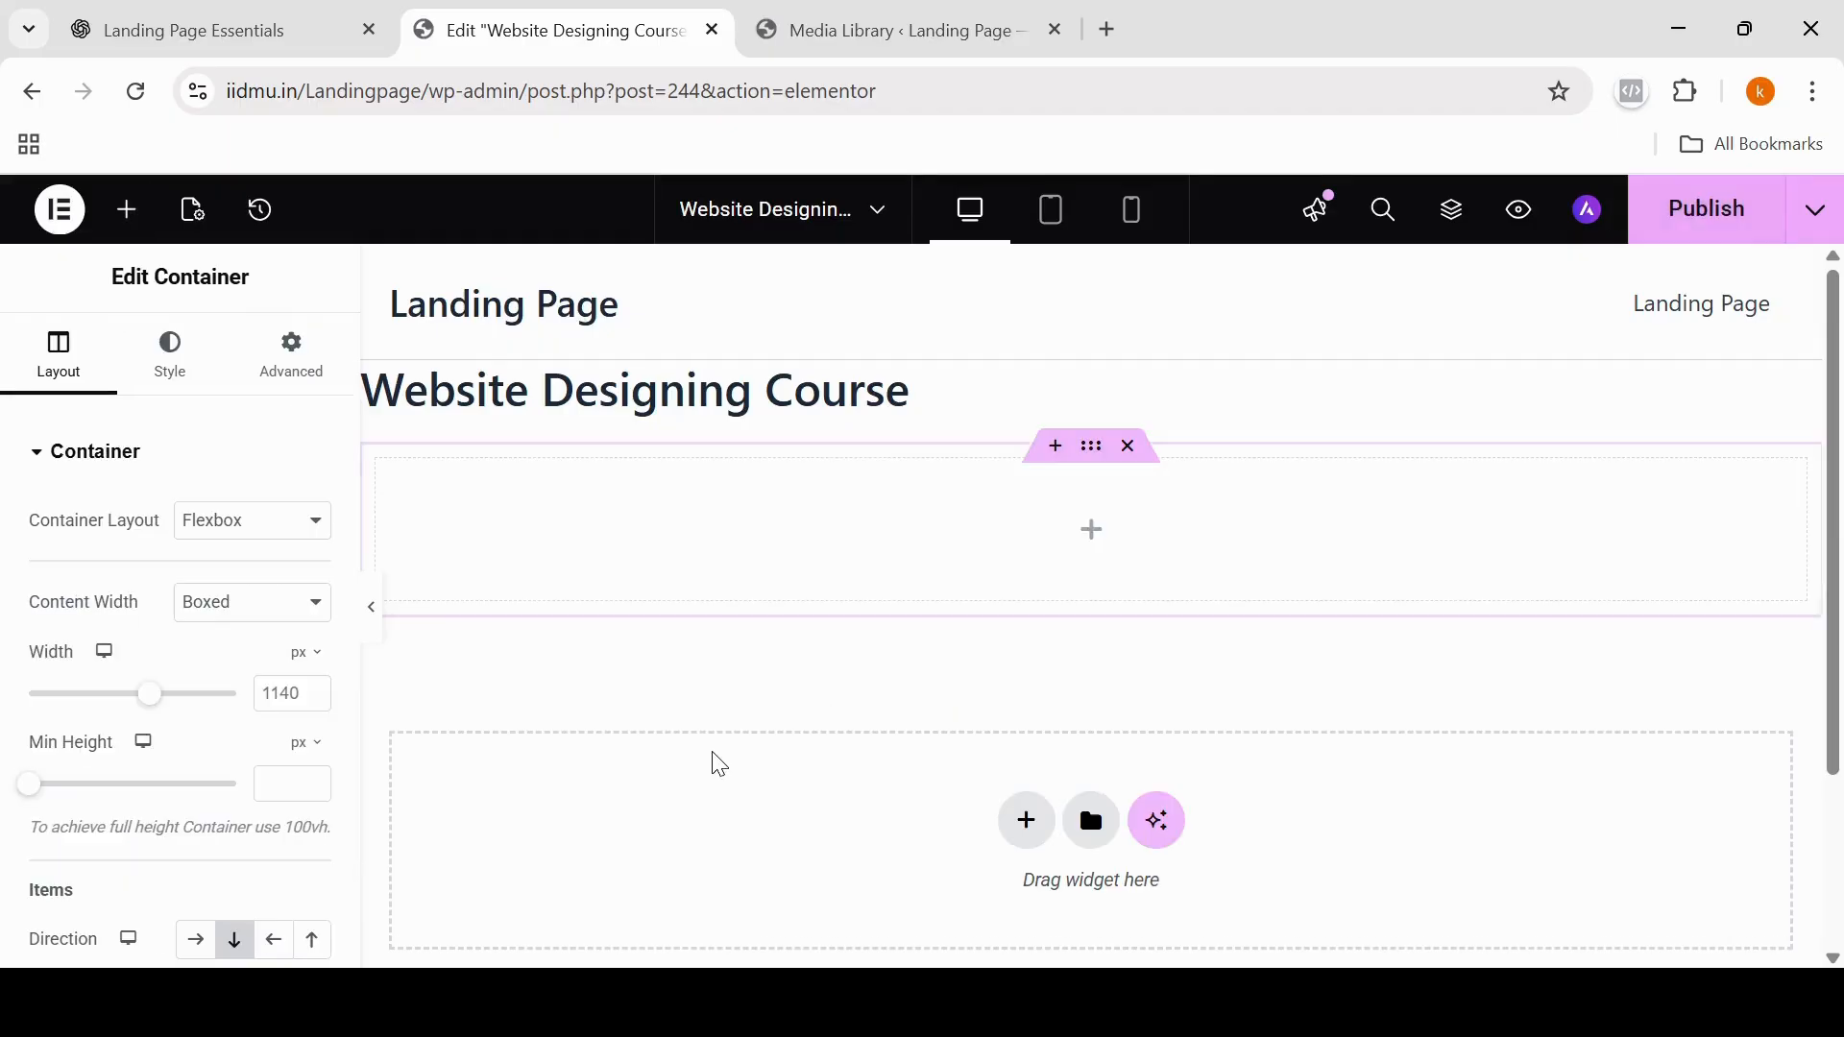
click(1094, 545)
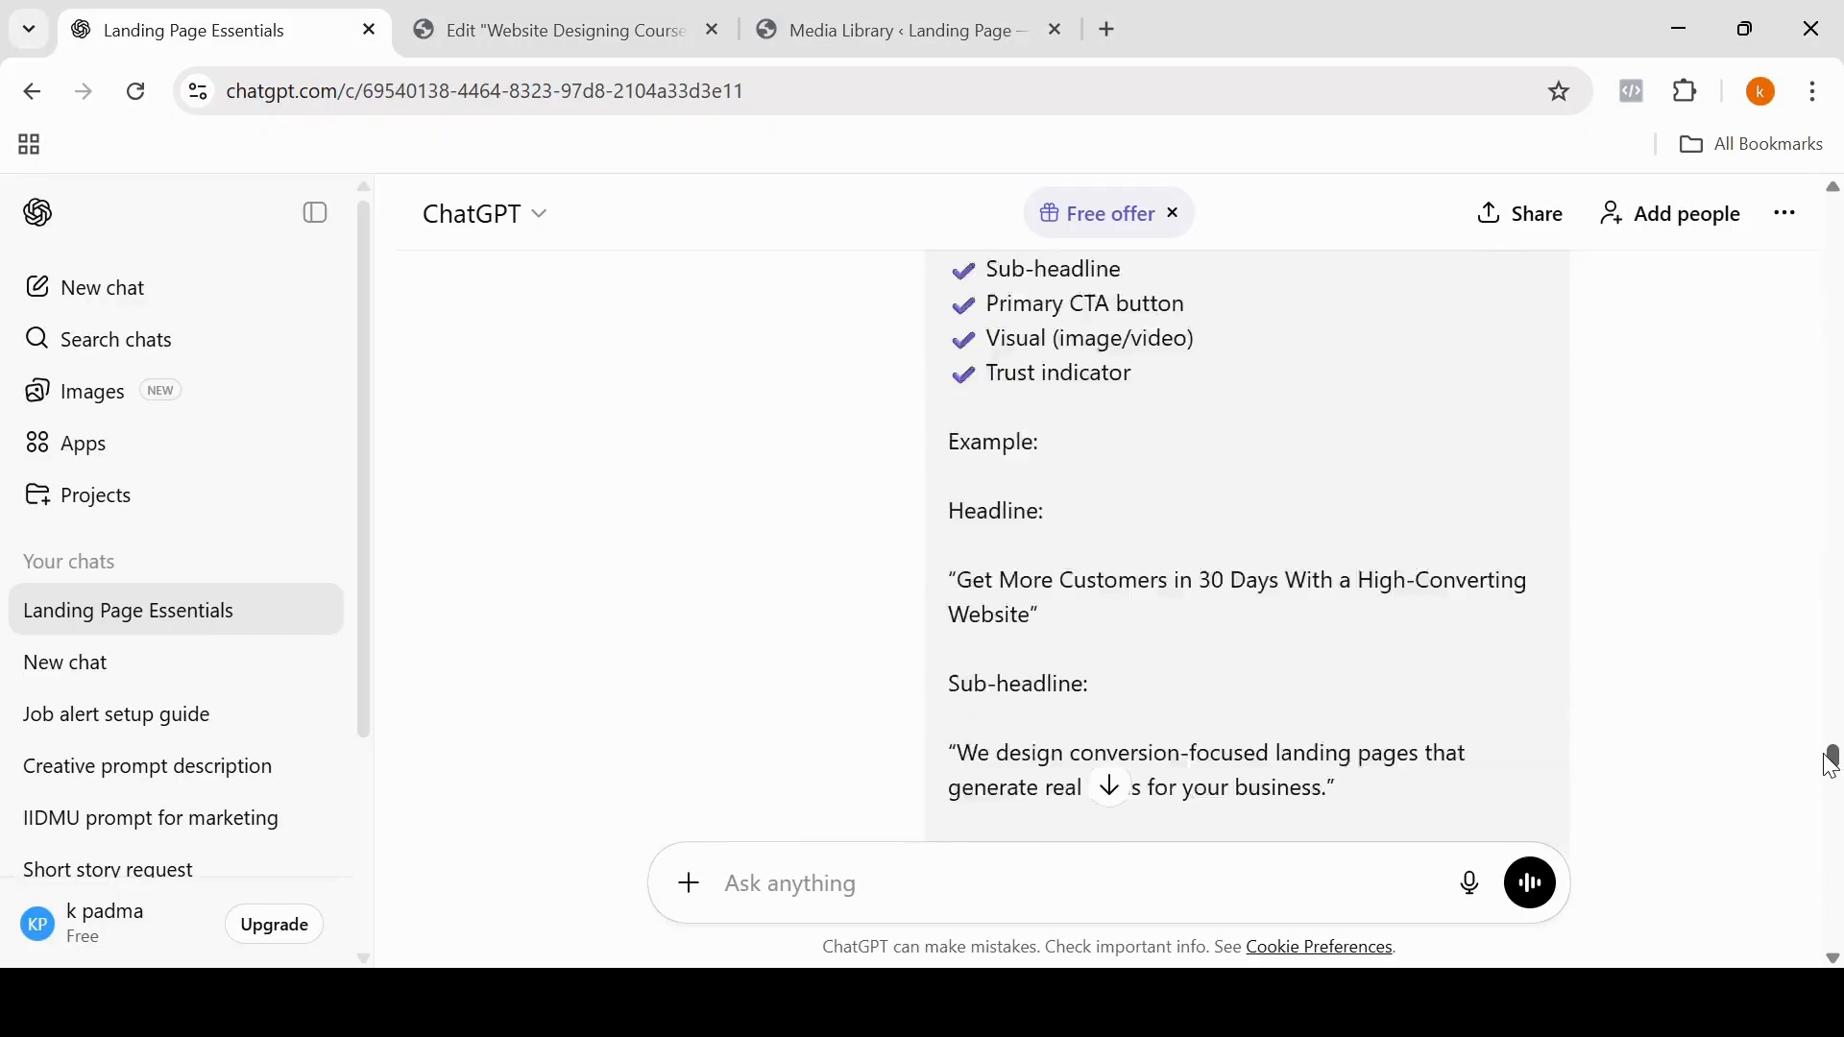
Step: Switch to the ChatGPT landing page guide and copy its "Clear & Powerful HERO SECTION" text, including the tips
drag(1830, 758, 1688, 226)
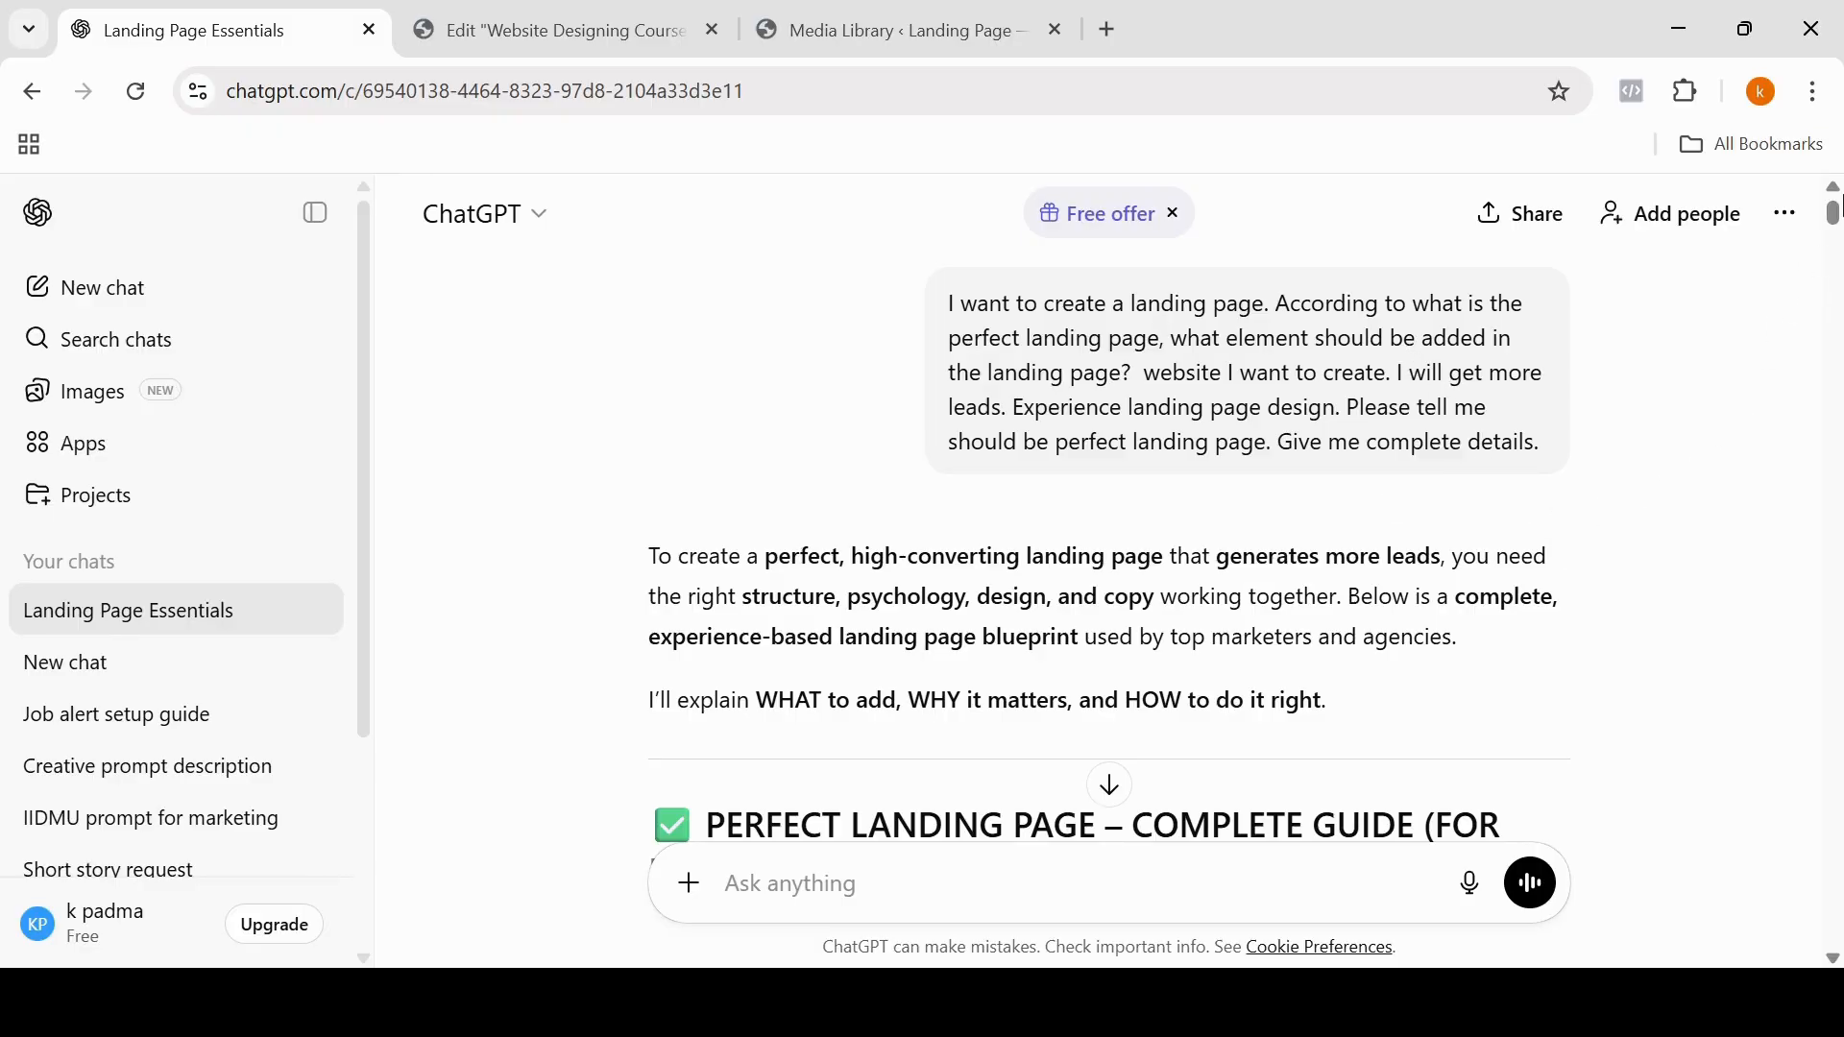
mouse_move(1835, 221)
mouse_down()
mouse_move(1835, 257)
mouse_move(1833, 237)
mouse_up()
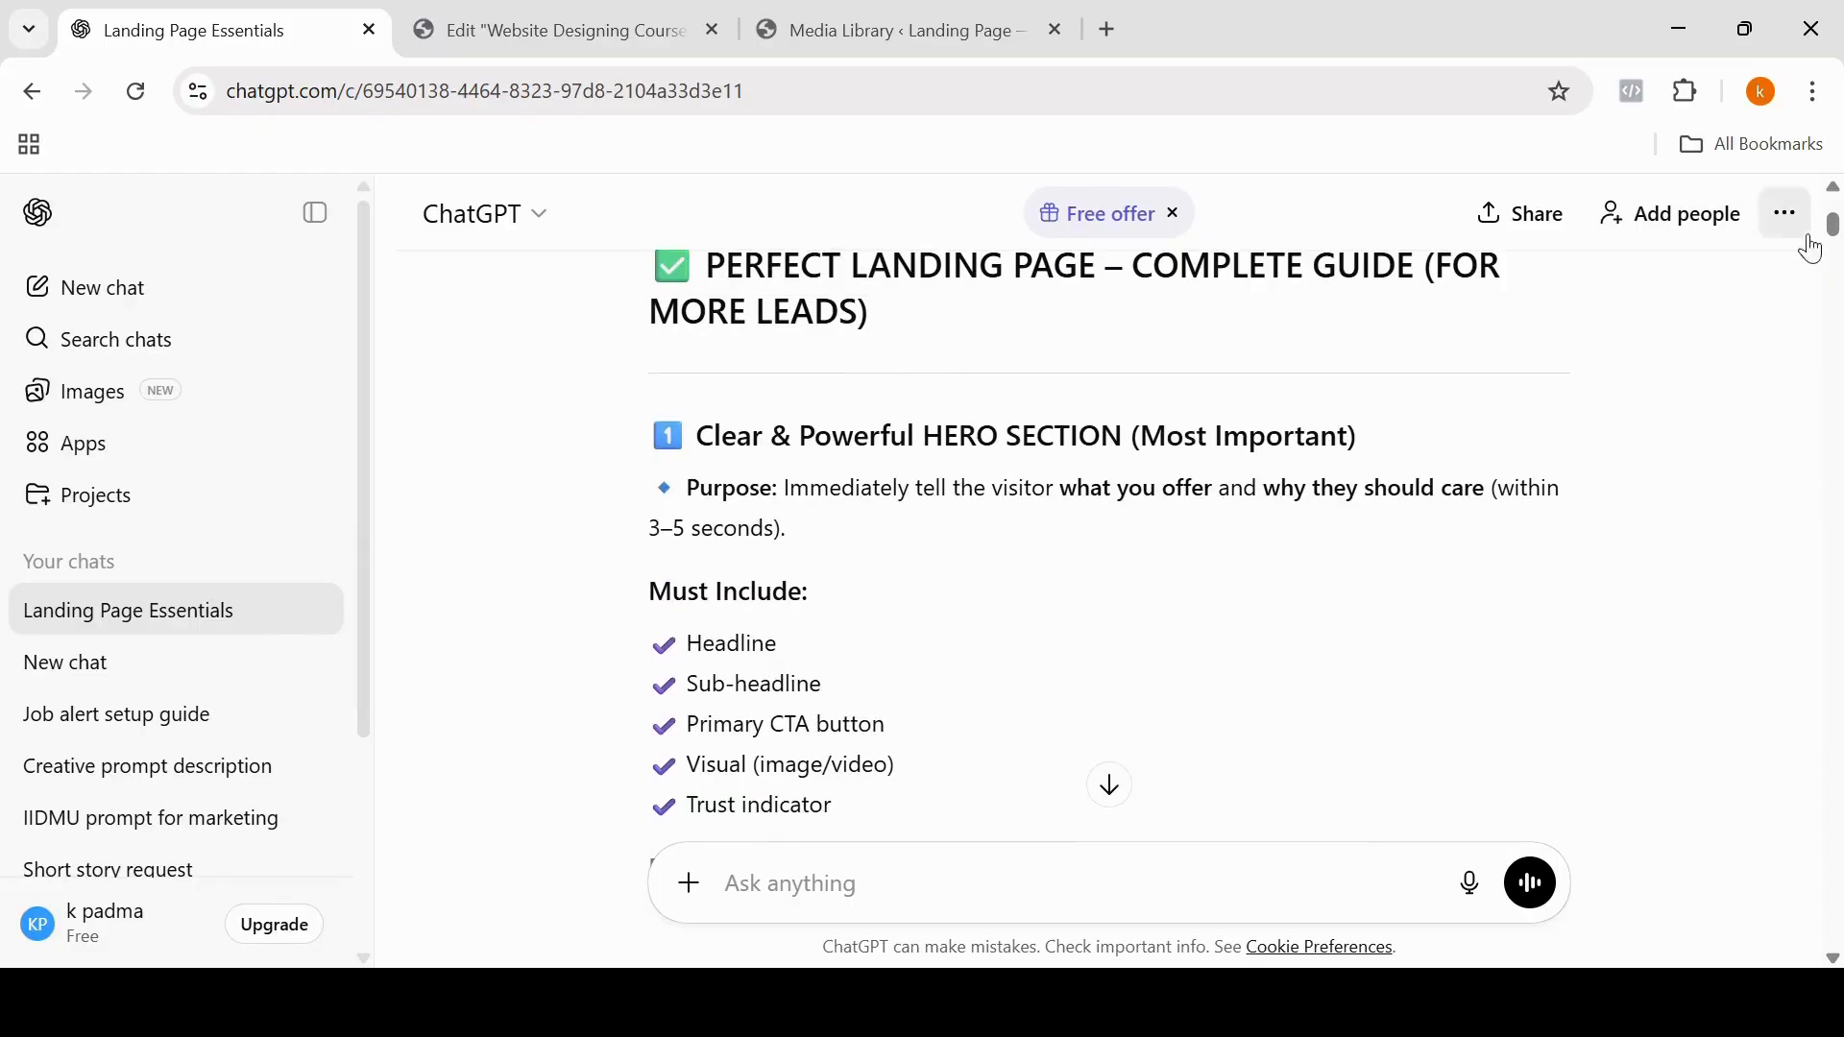
drag(1836, 228, 1832, 852)
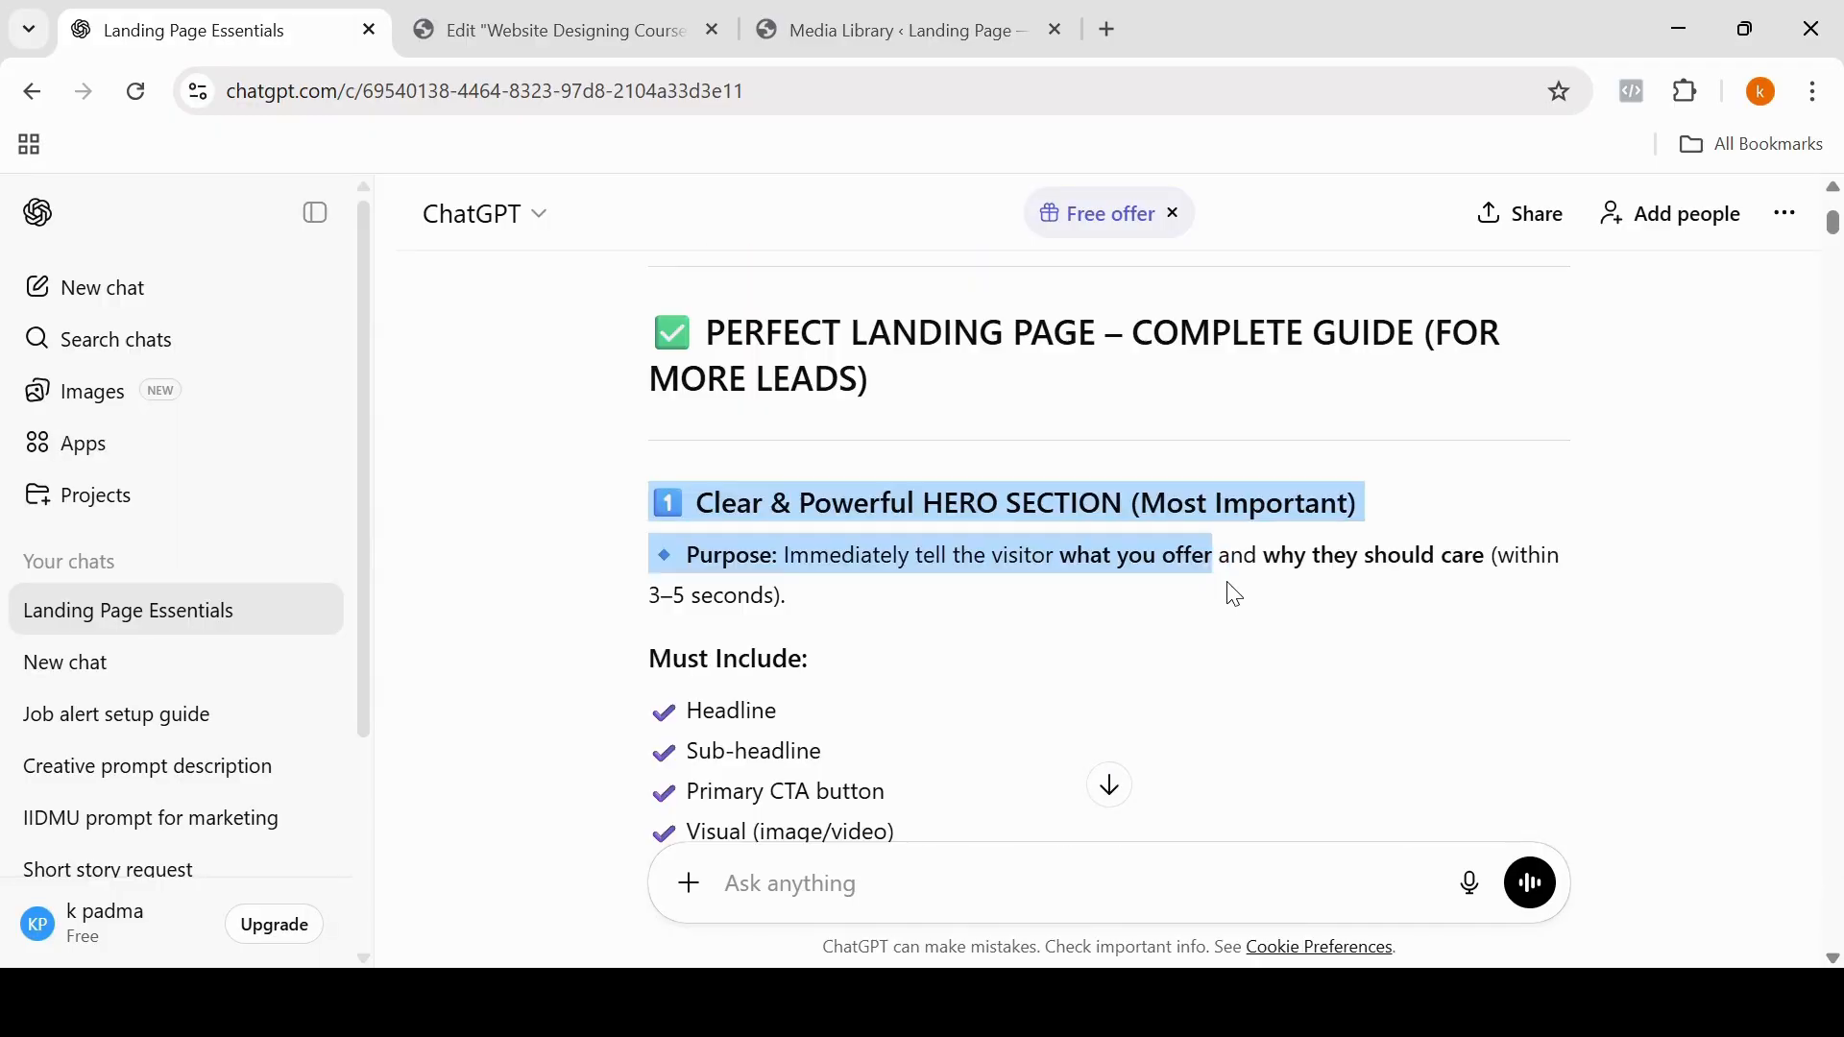
drag(1235, 595, 729, 881)
Step: Start a ChatGPT prompt with 'i want to custom Html Code"' and paste the copied hero section text after it
click(730, 884)
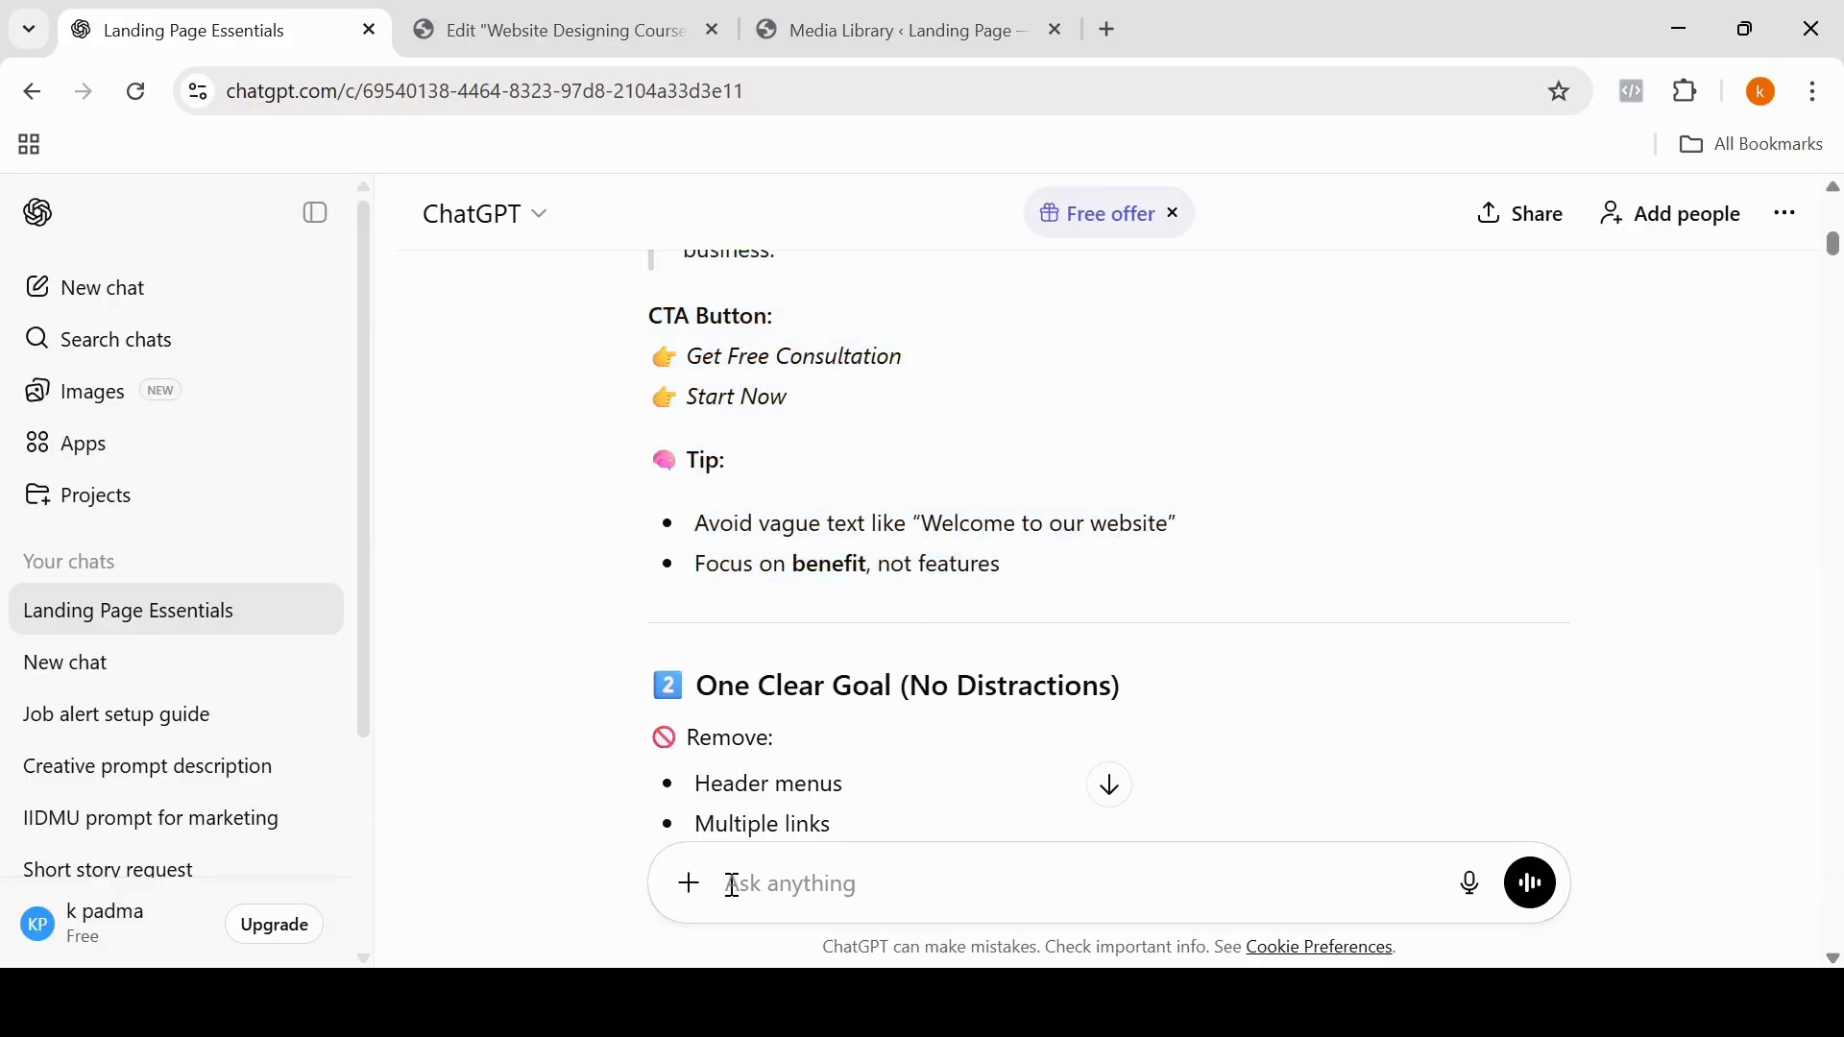
text(i want to custom )
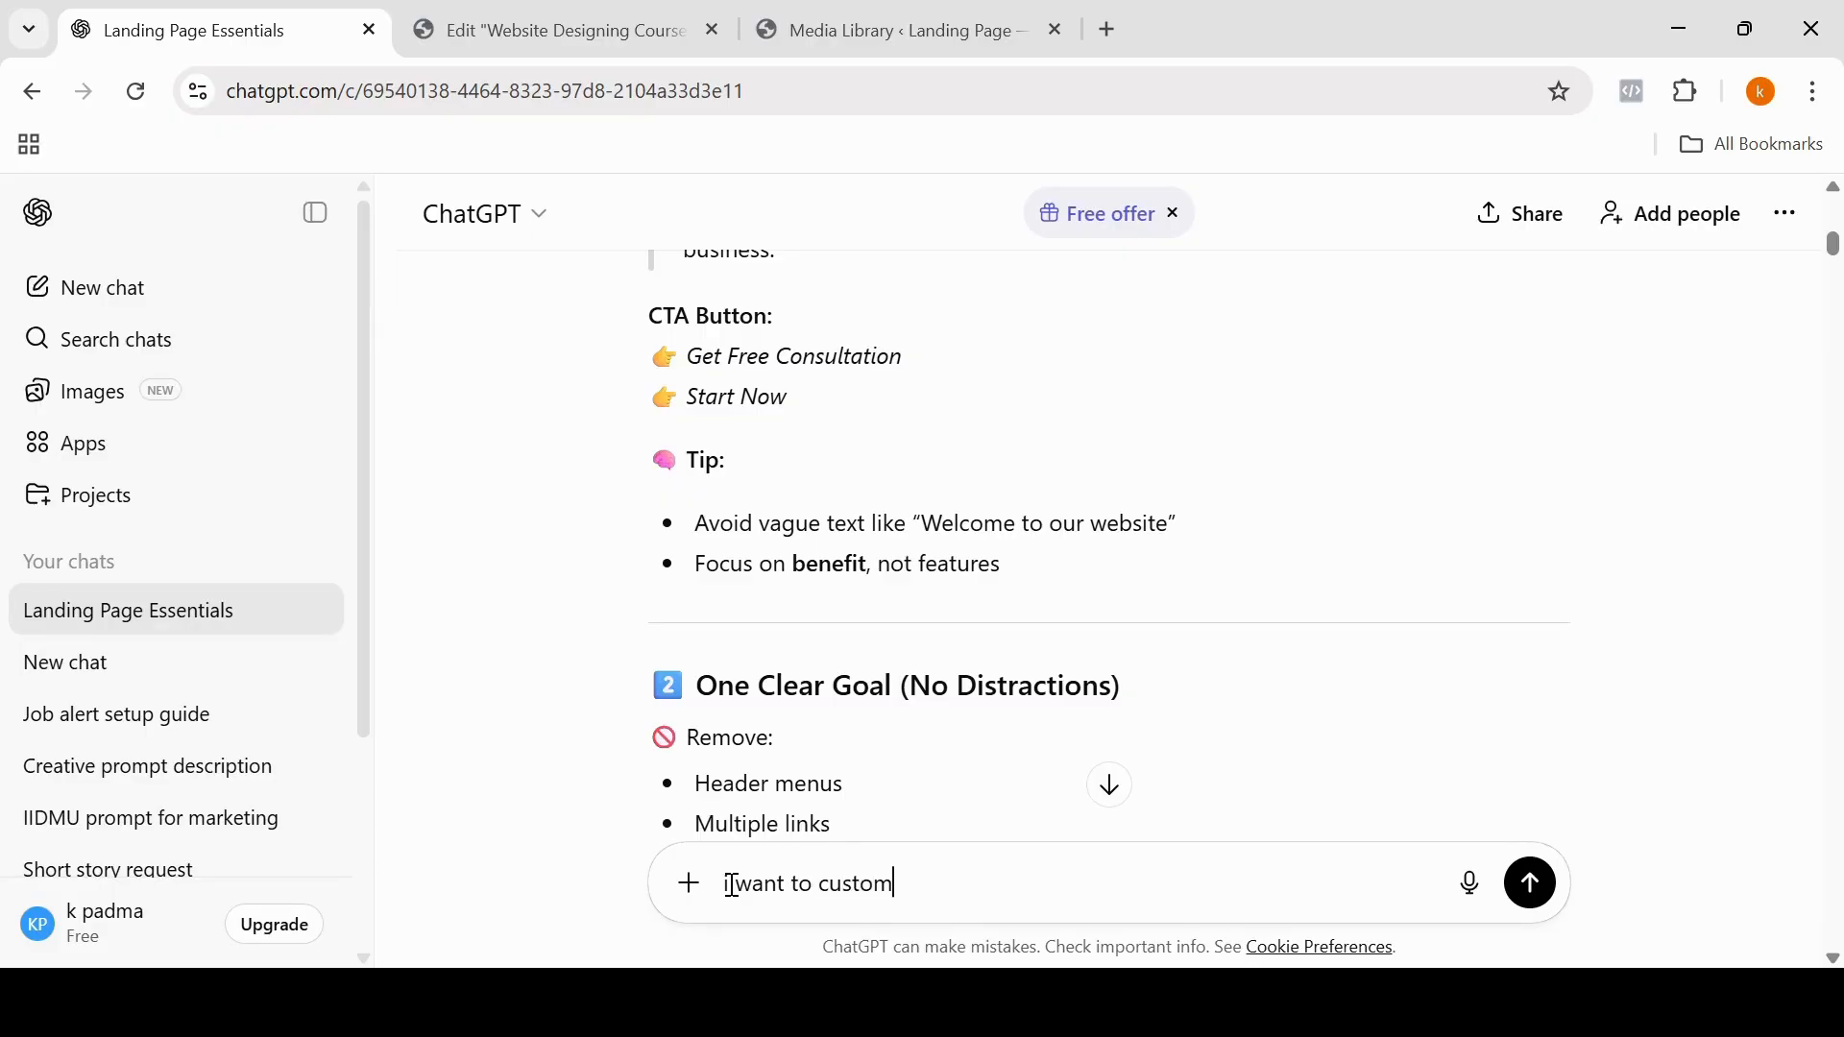
text(Html Code")
key(ctrl+v)
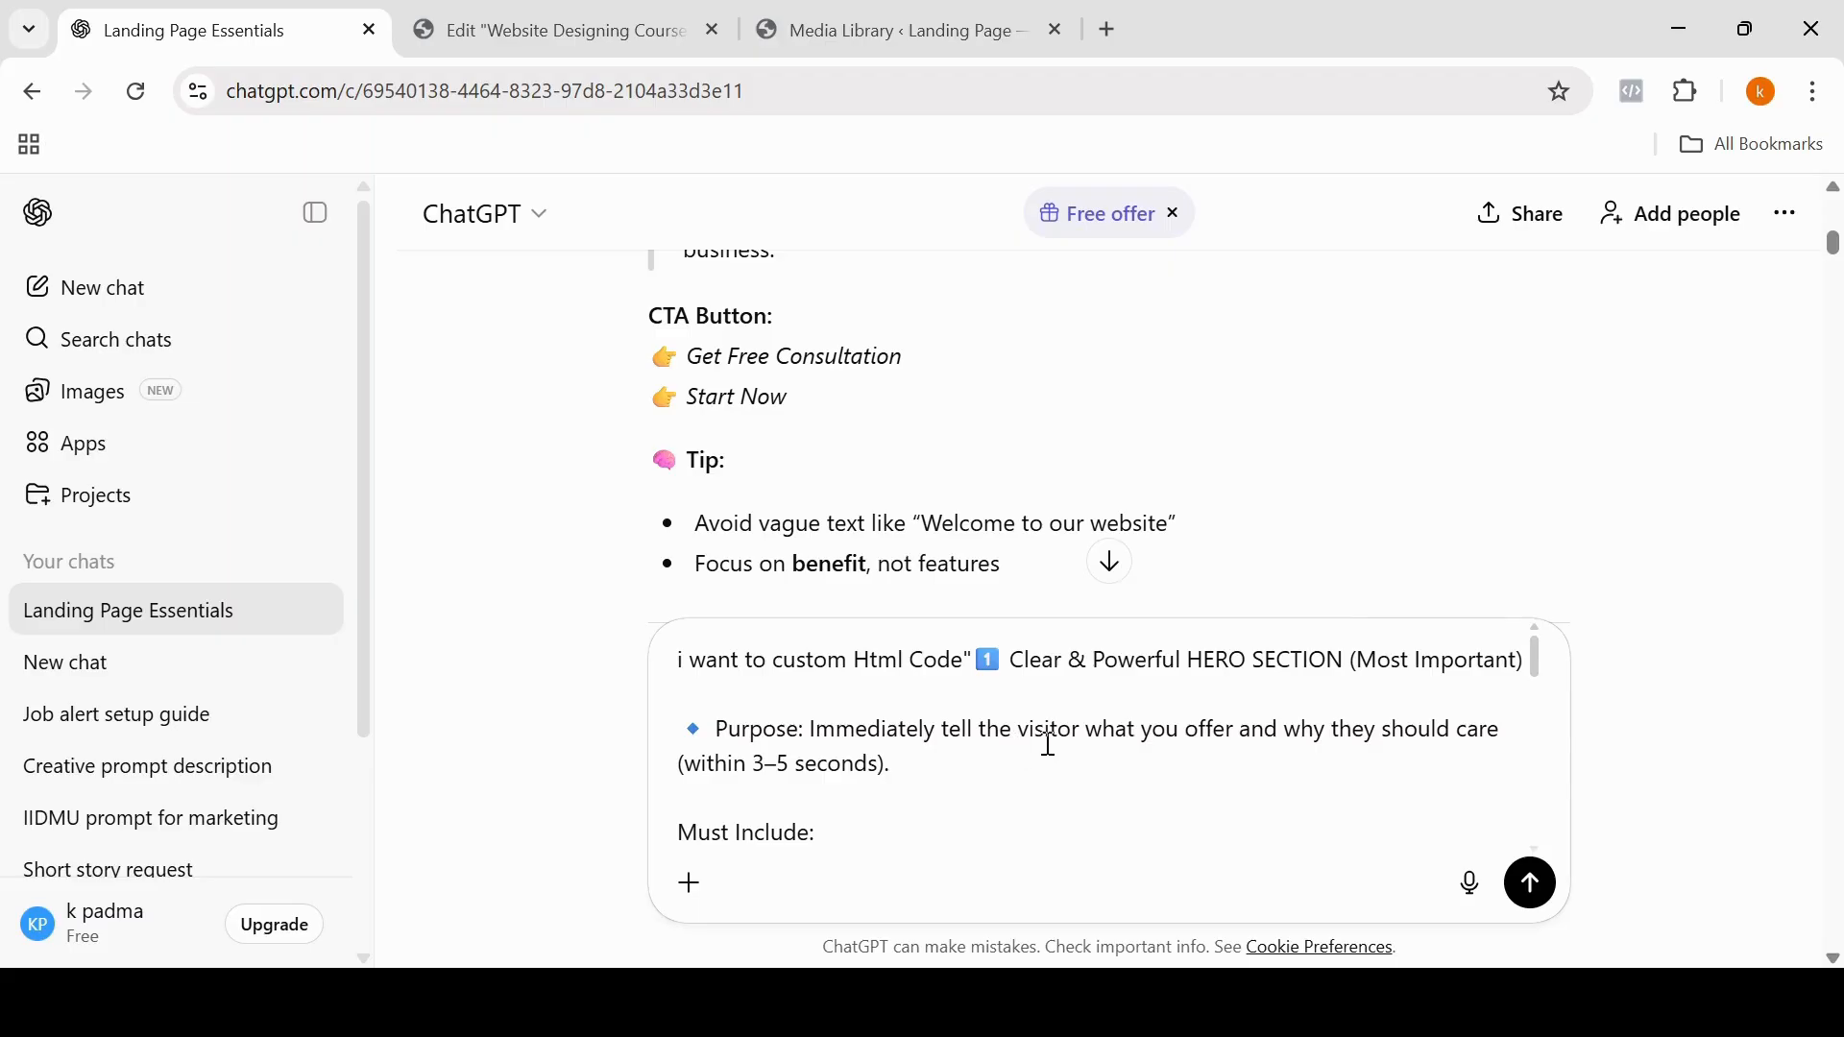
Step: Append "i want to give you background color and heading color defferent and colorful" to the prompt and send it
drag(1534, 657, 1533, 826)
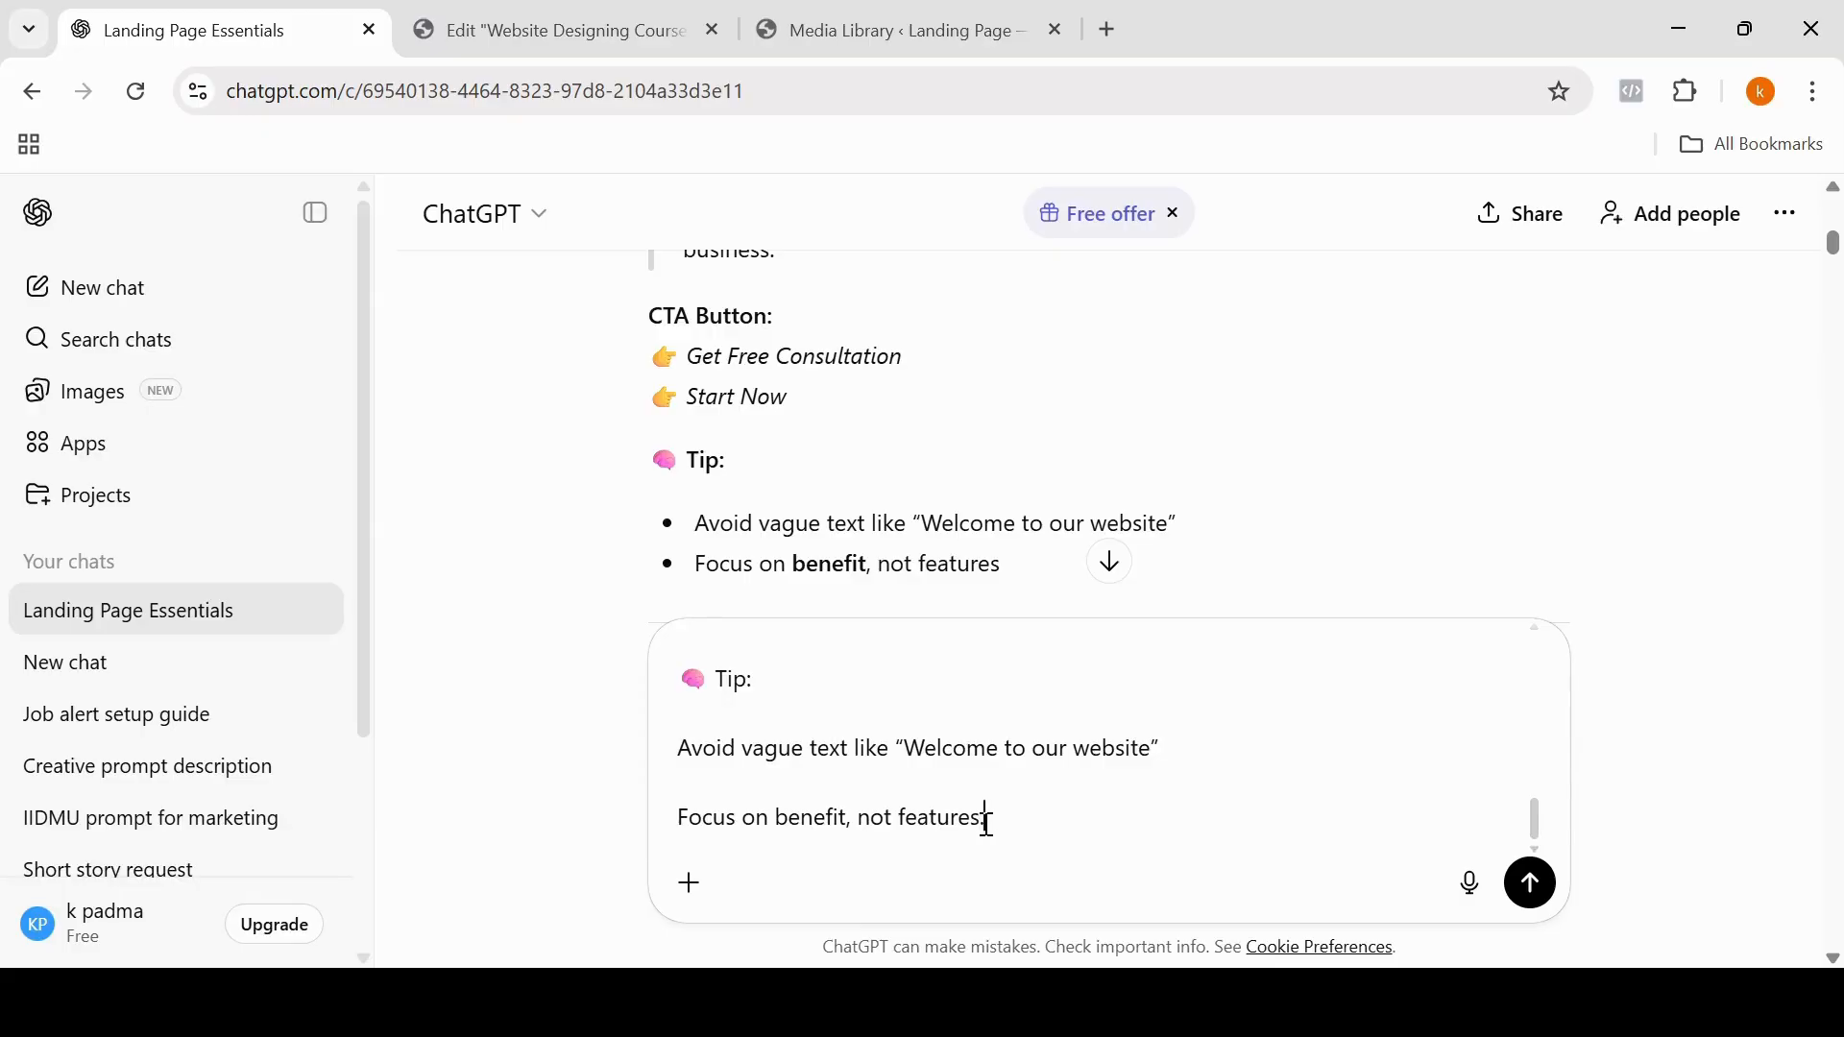
text(want to give you back)
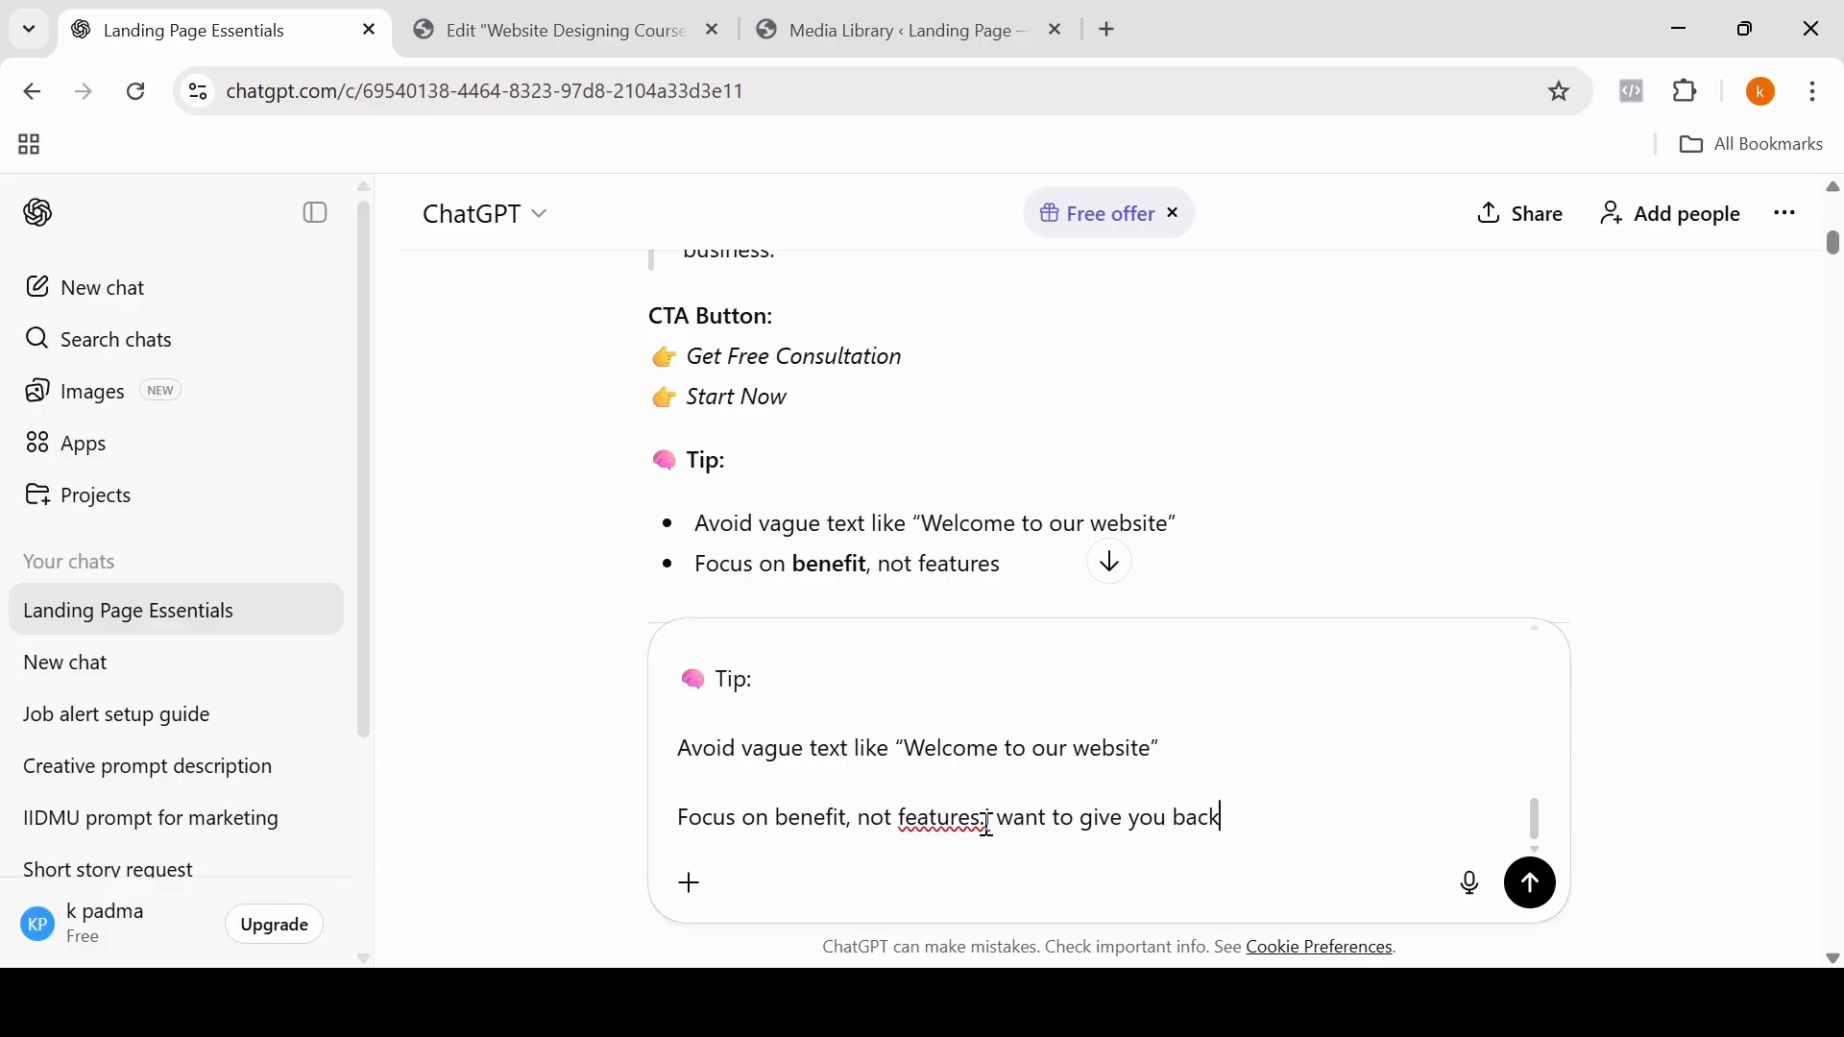
text(ground color and h)
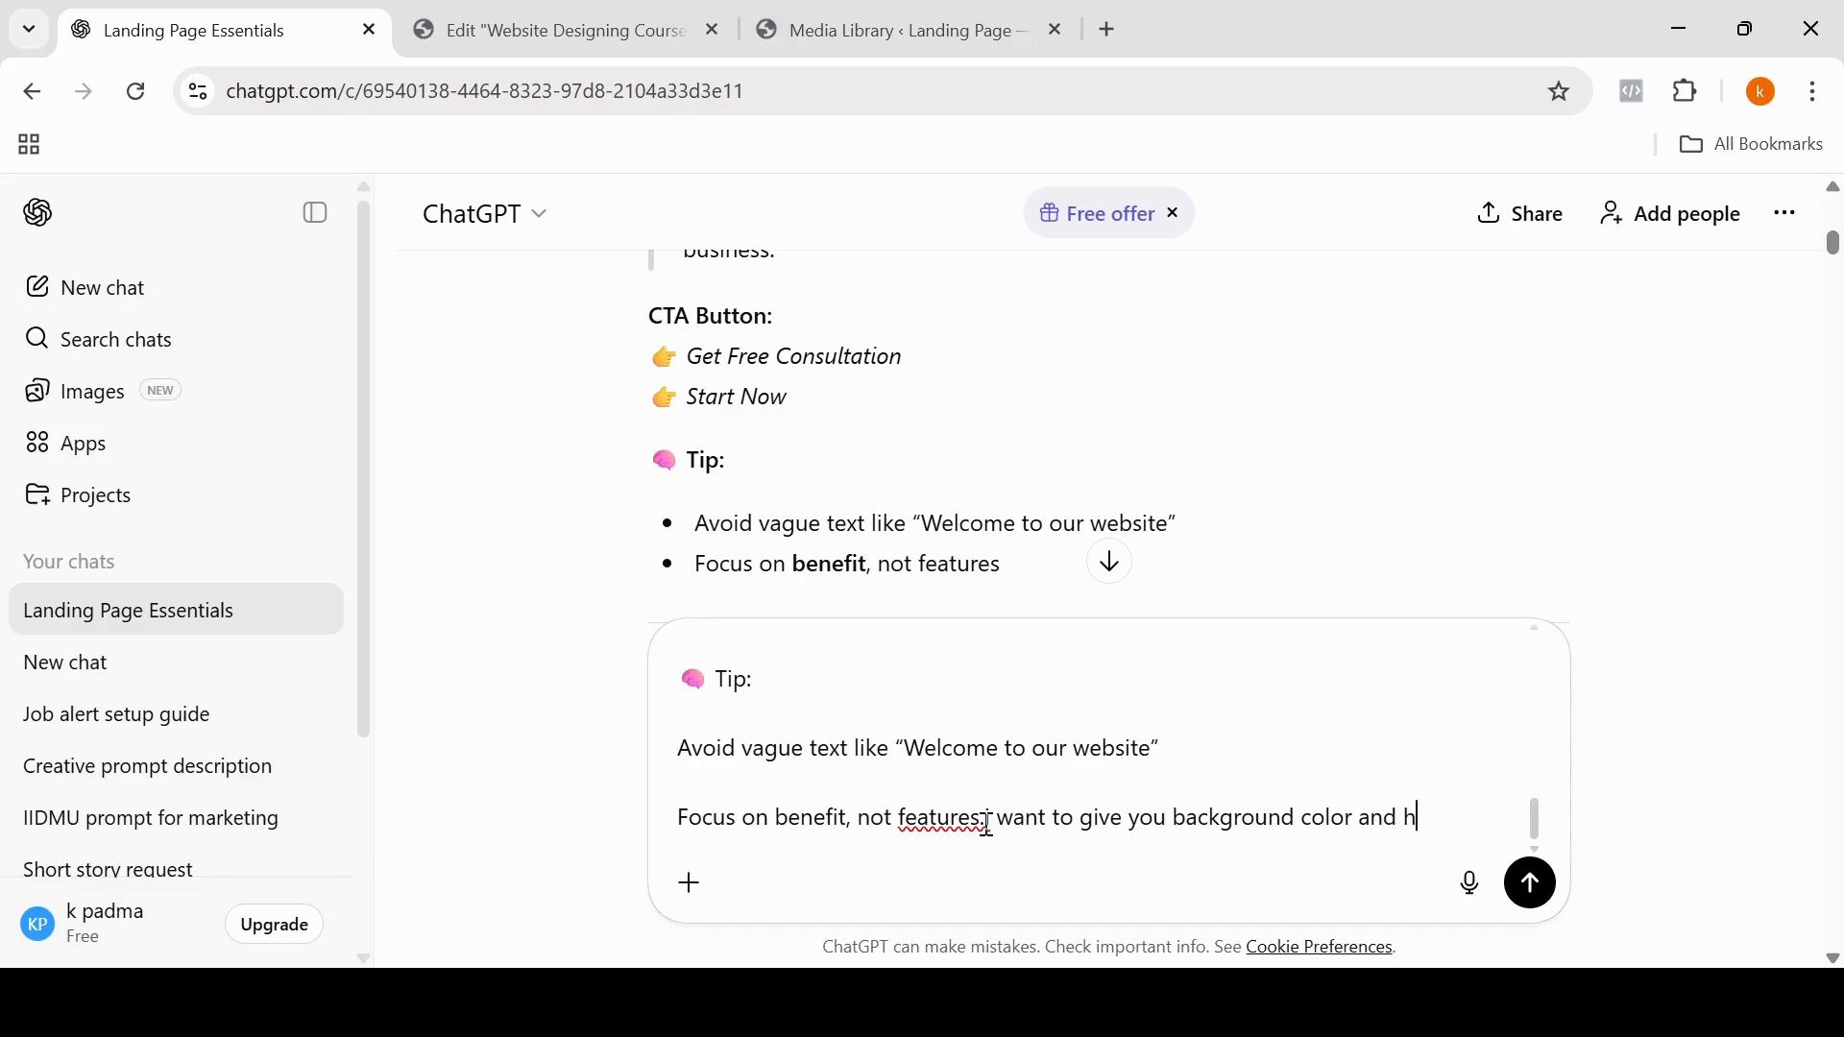
text(eading colo)
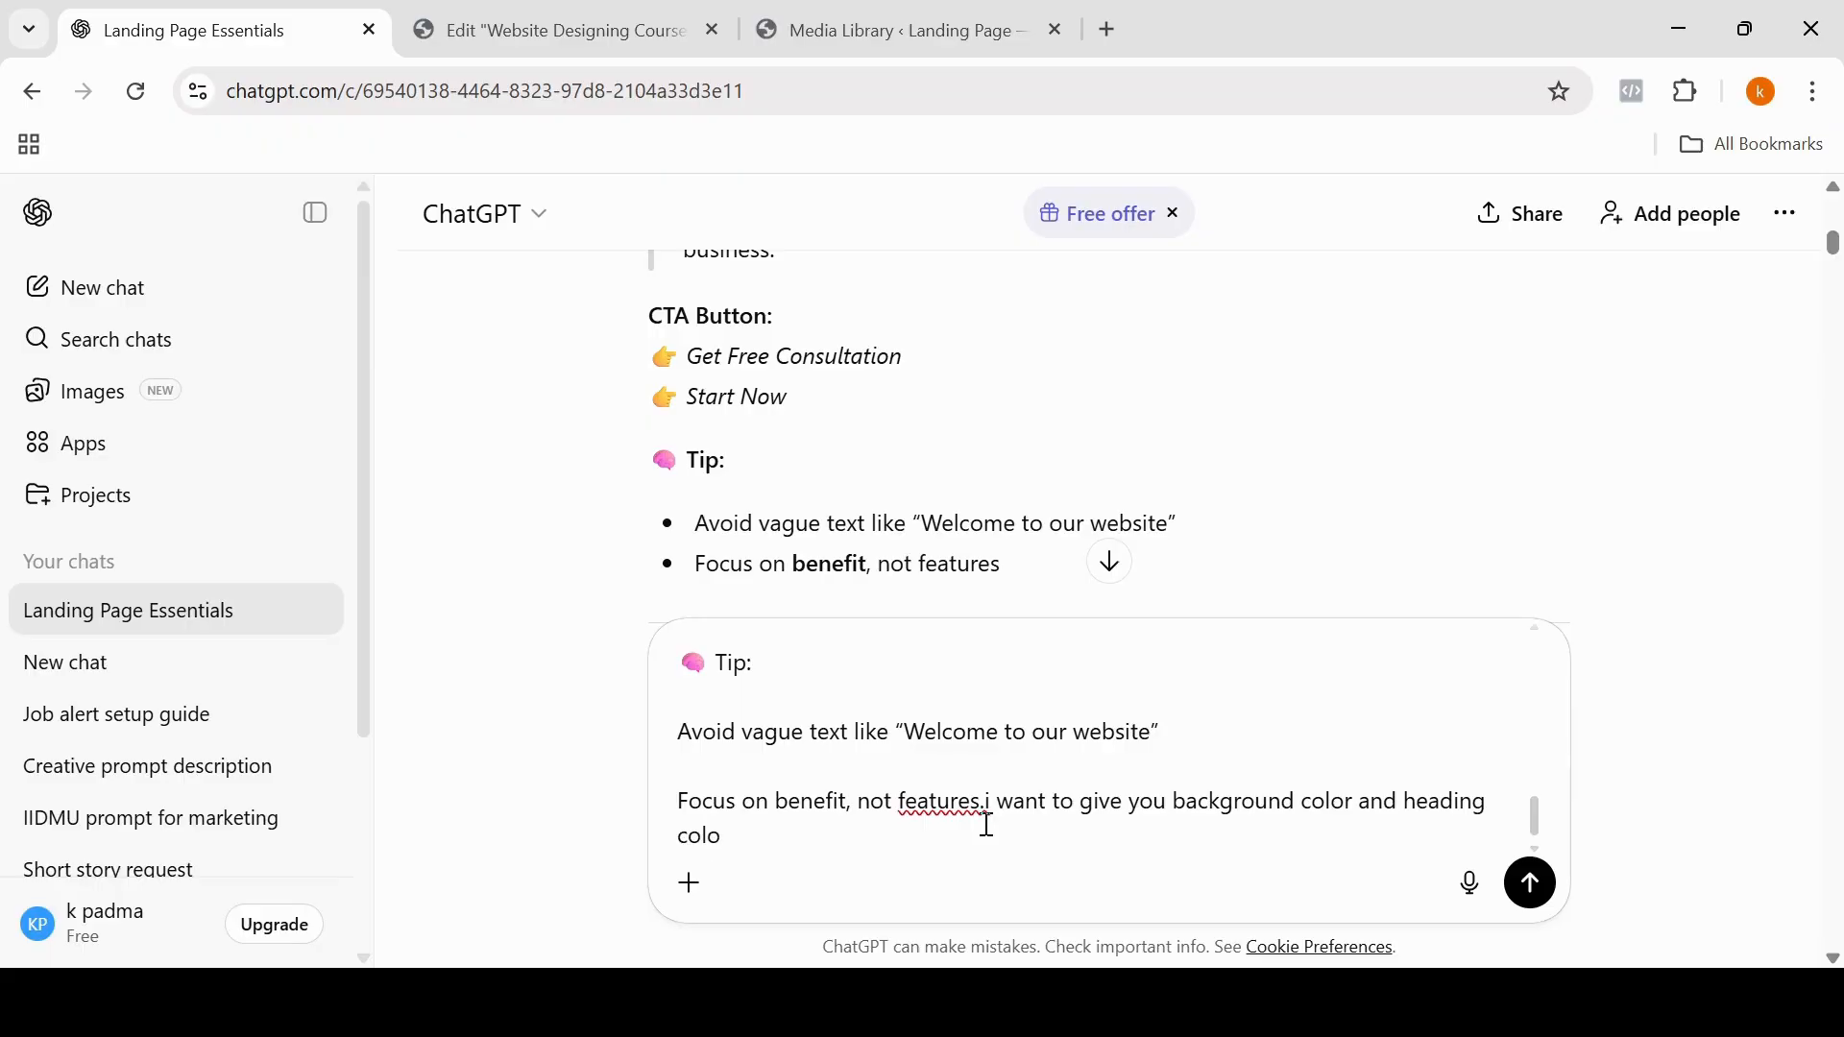
text(r de)
text(ffer)
text(ent)
text( and )
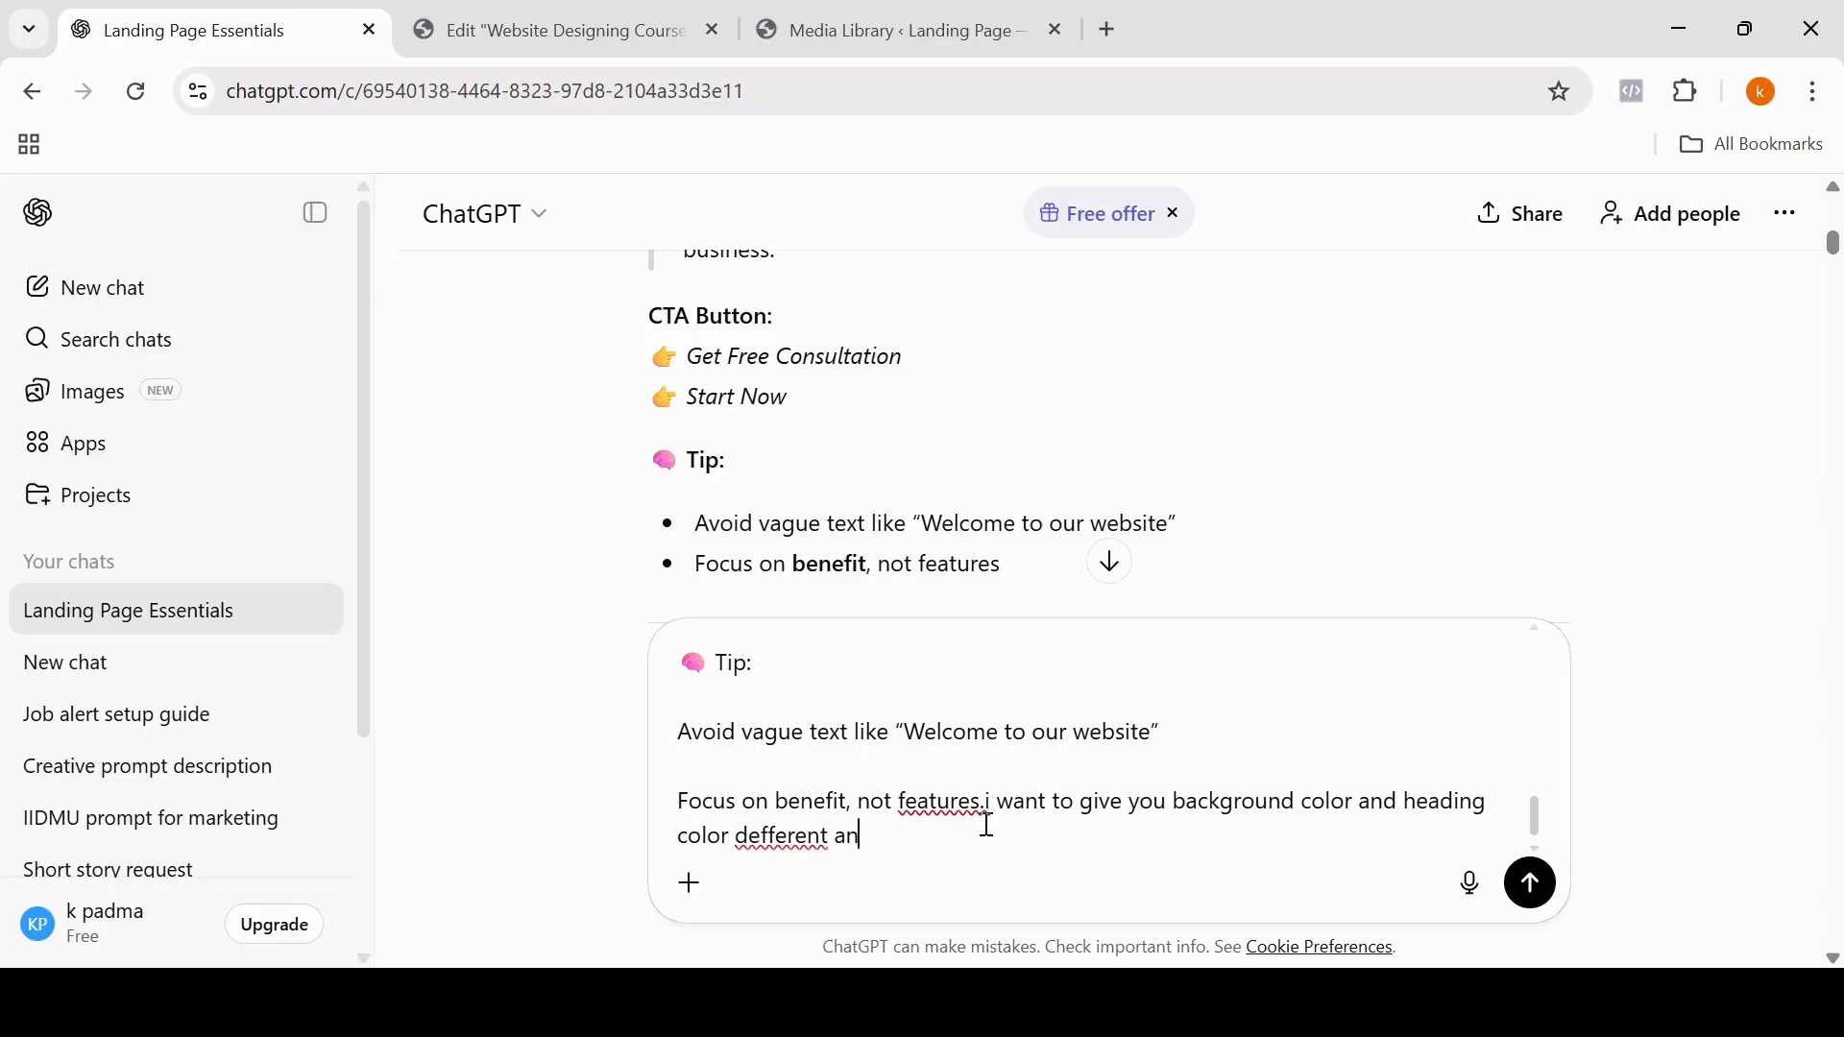
text(colorful)
click(764, 838)
click(1550, 891)
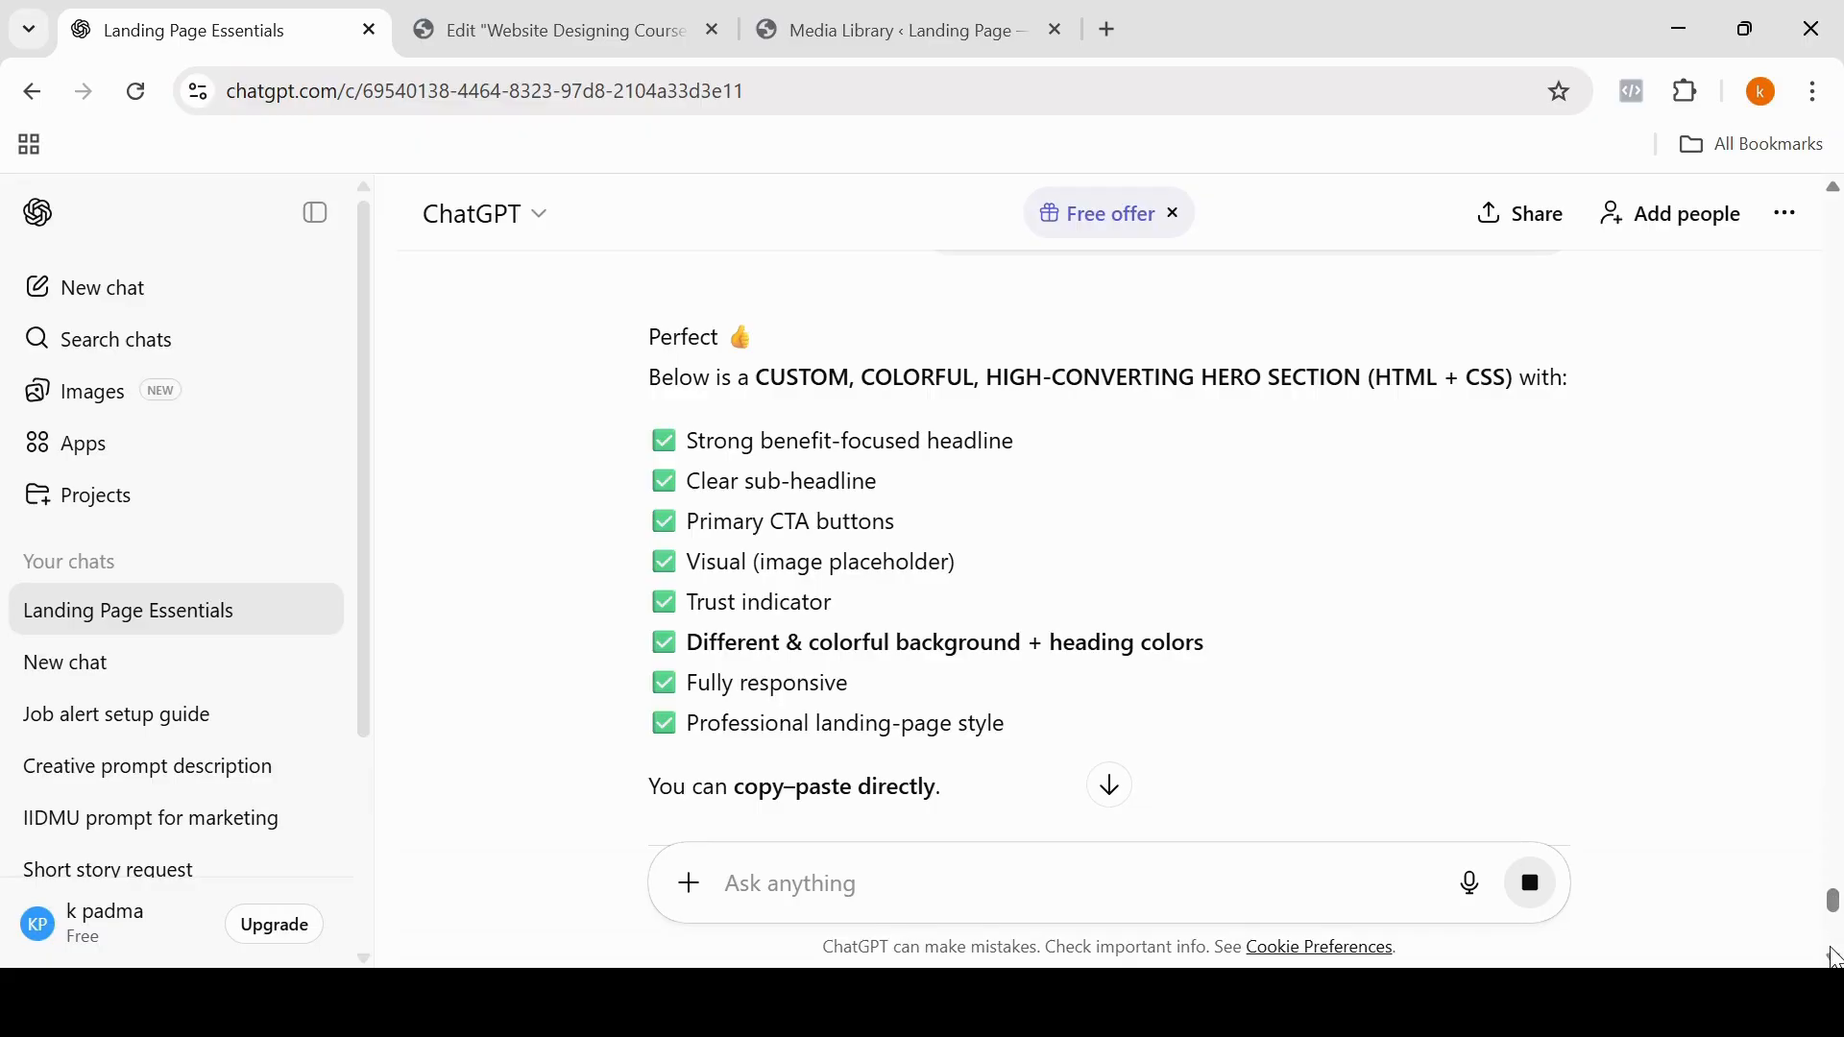
Step: Copy the generated HTML code for the colorful hero section from ChatGPT's reply
scroll(1835, 957, down, 5)
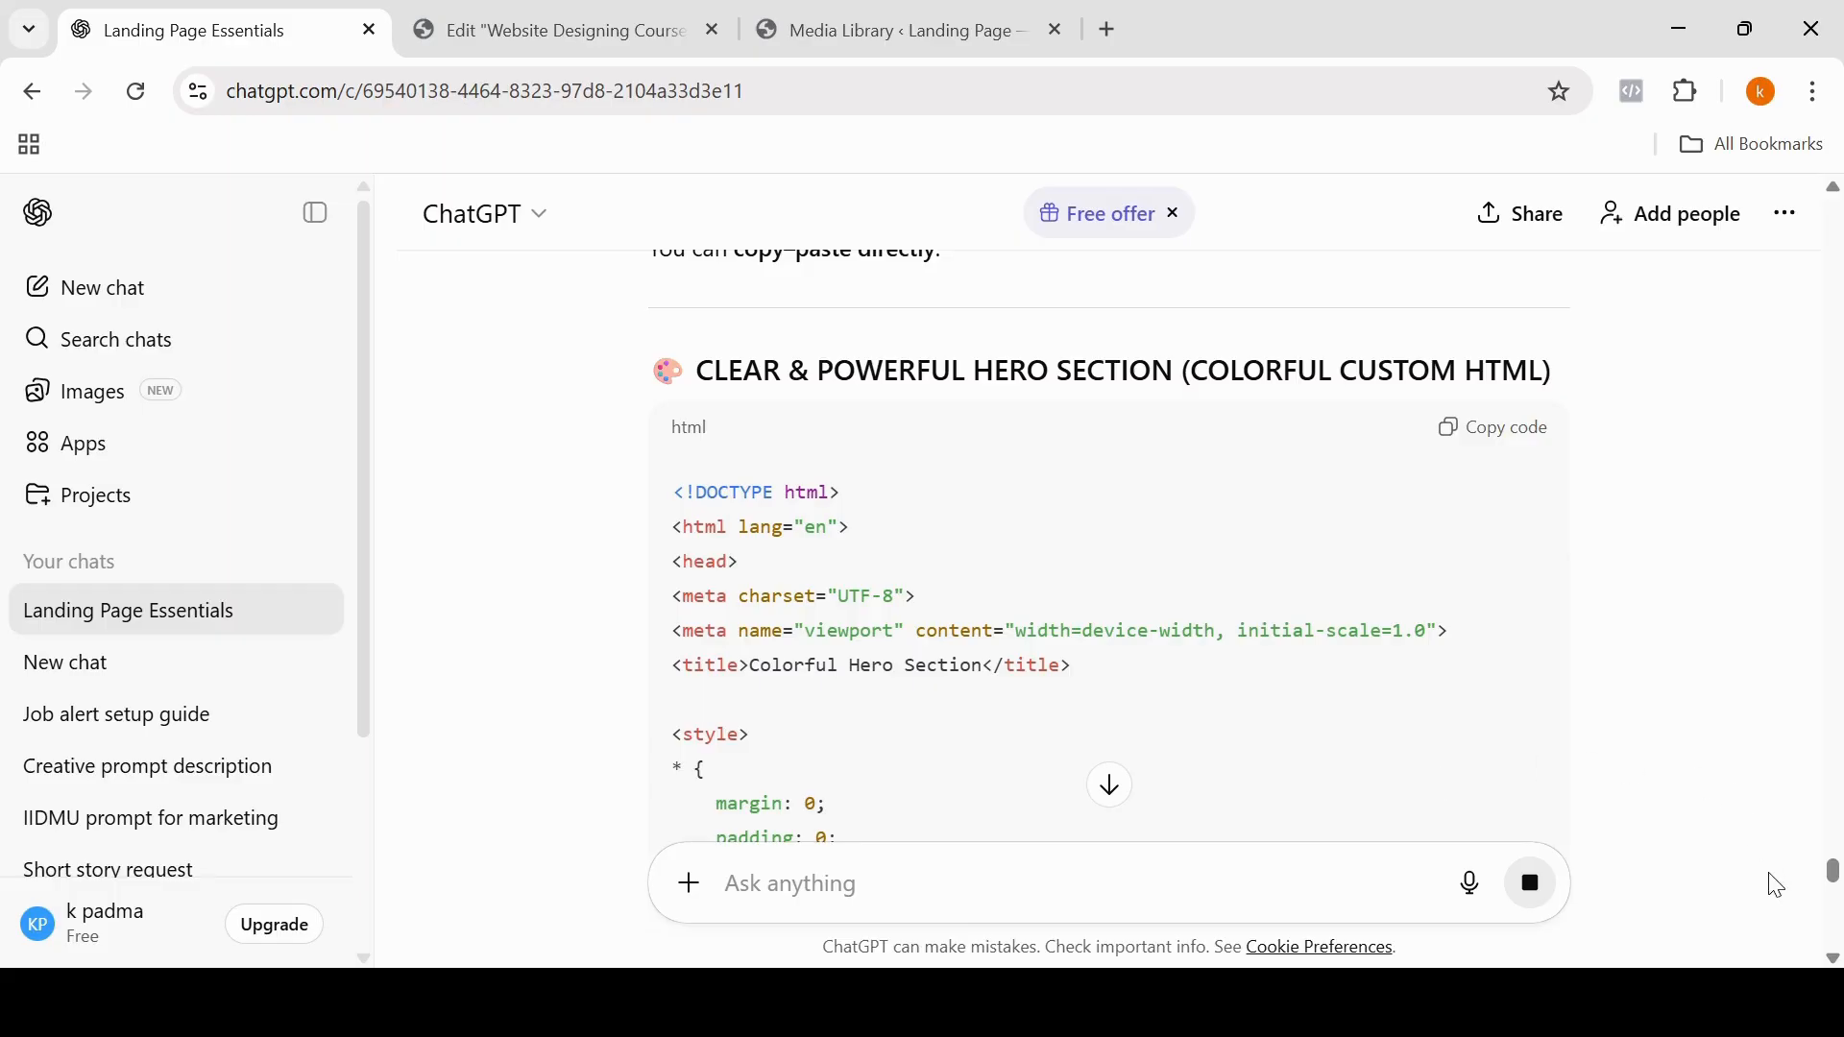
scroll(1835, 957, down, 2)
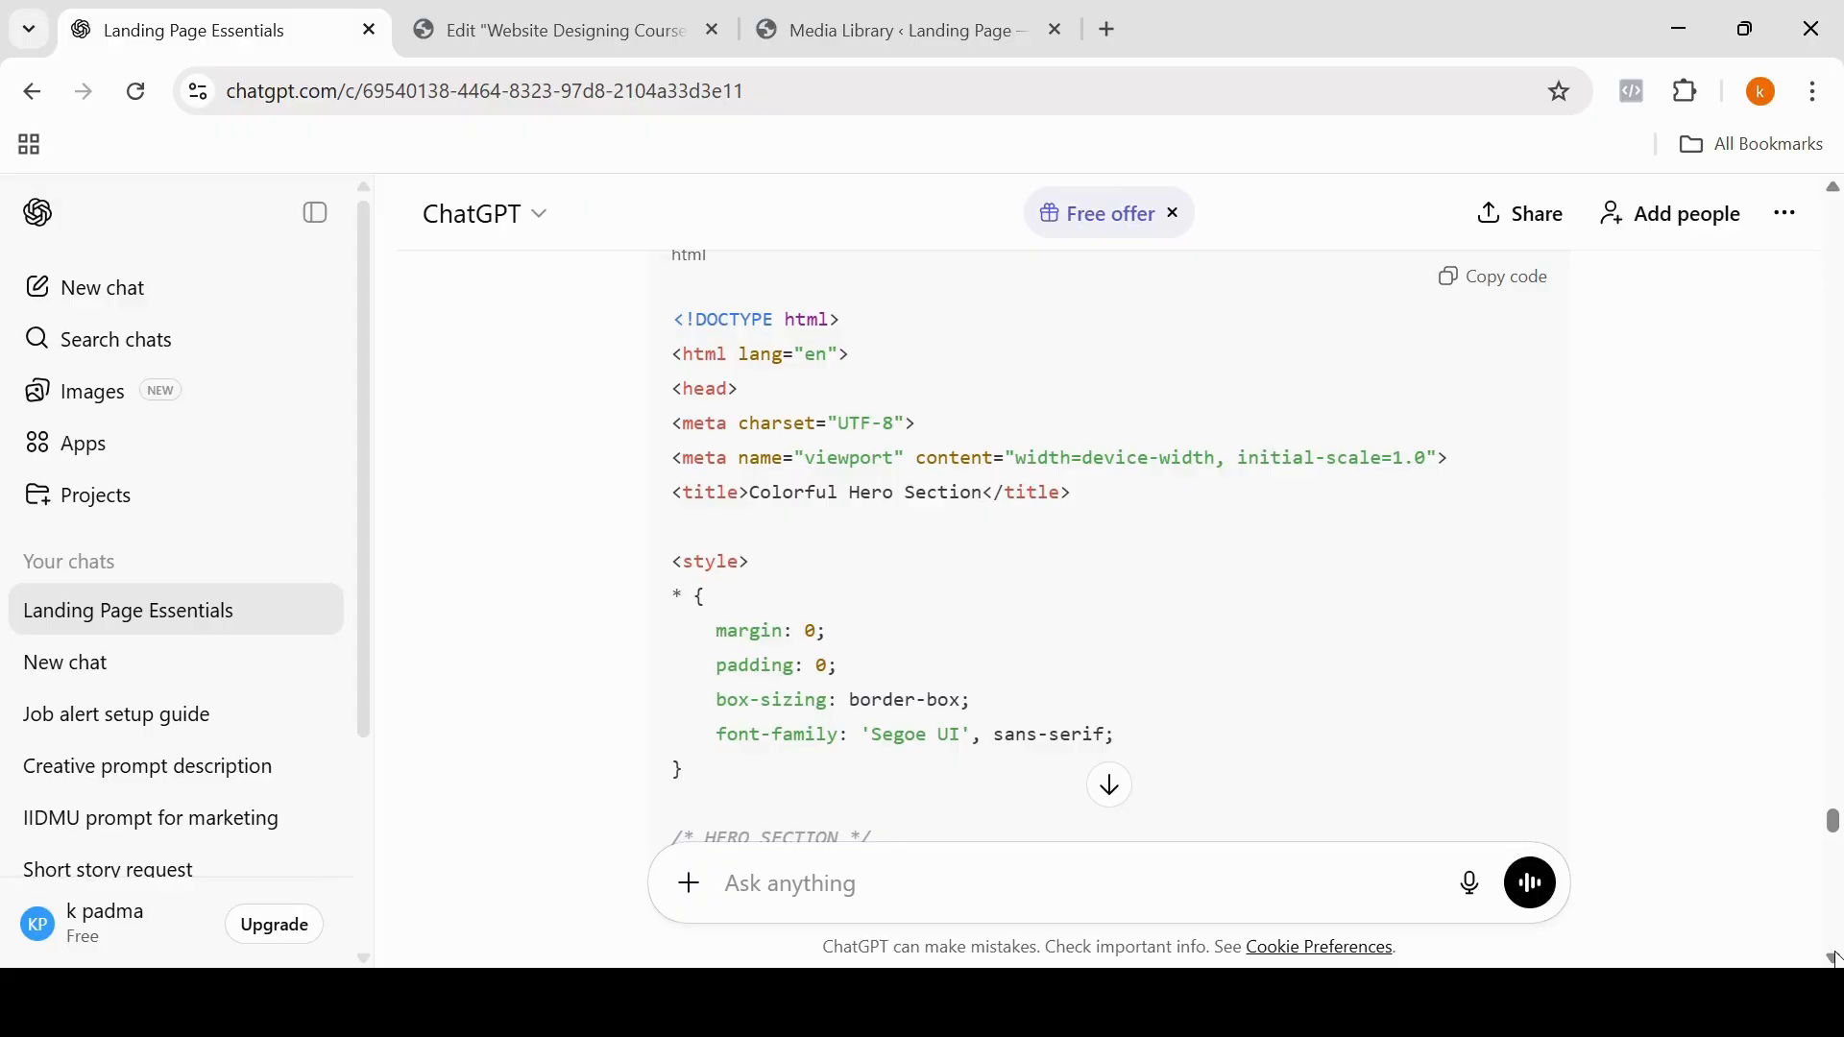
click(1494, 284)
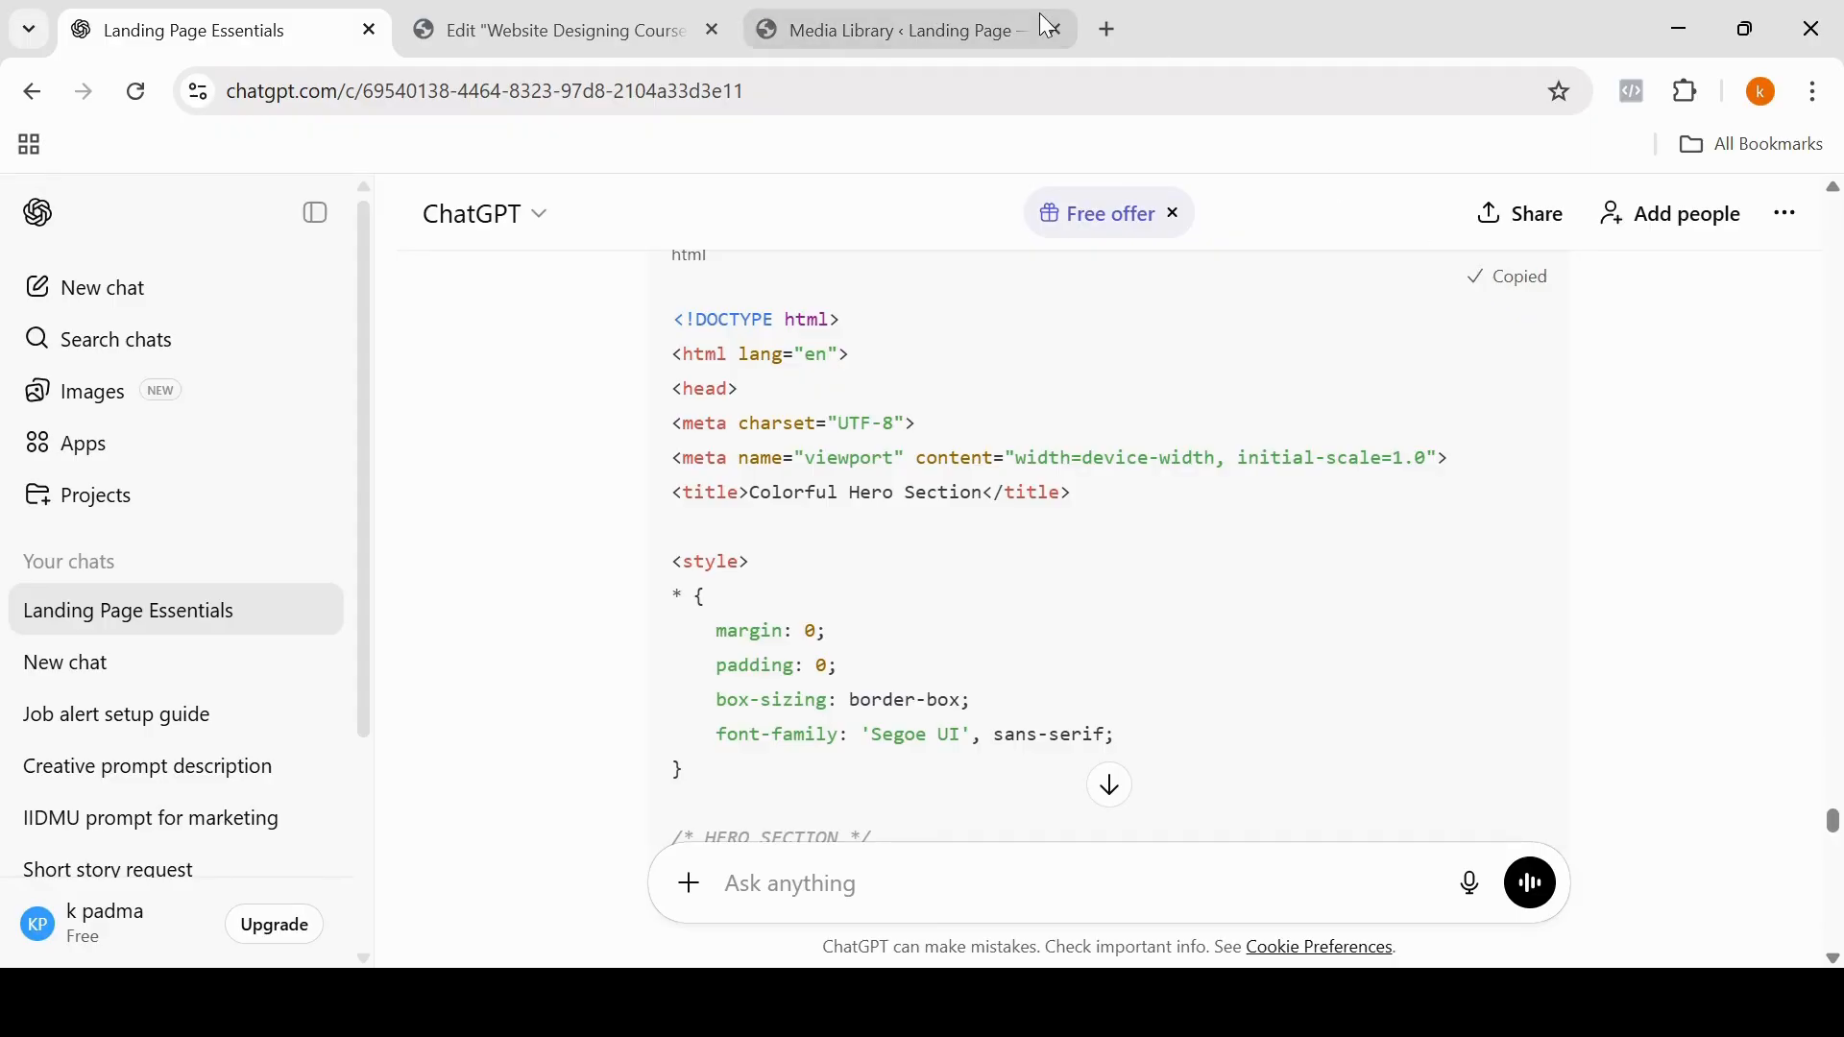
Step: Switch to the Elementor editor, add an HTML widget to the empty container and paste the copied hero section code into it
click(574, 35)
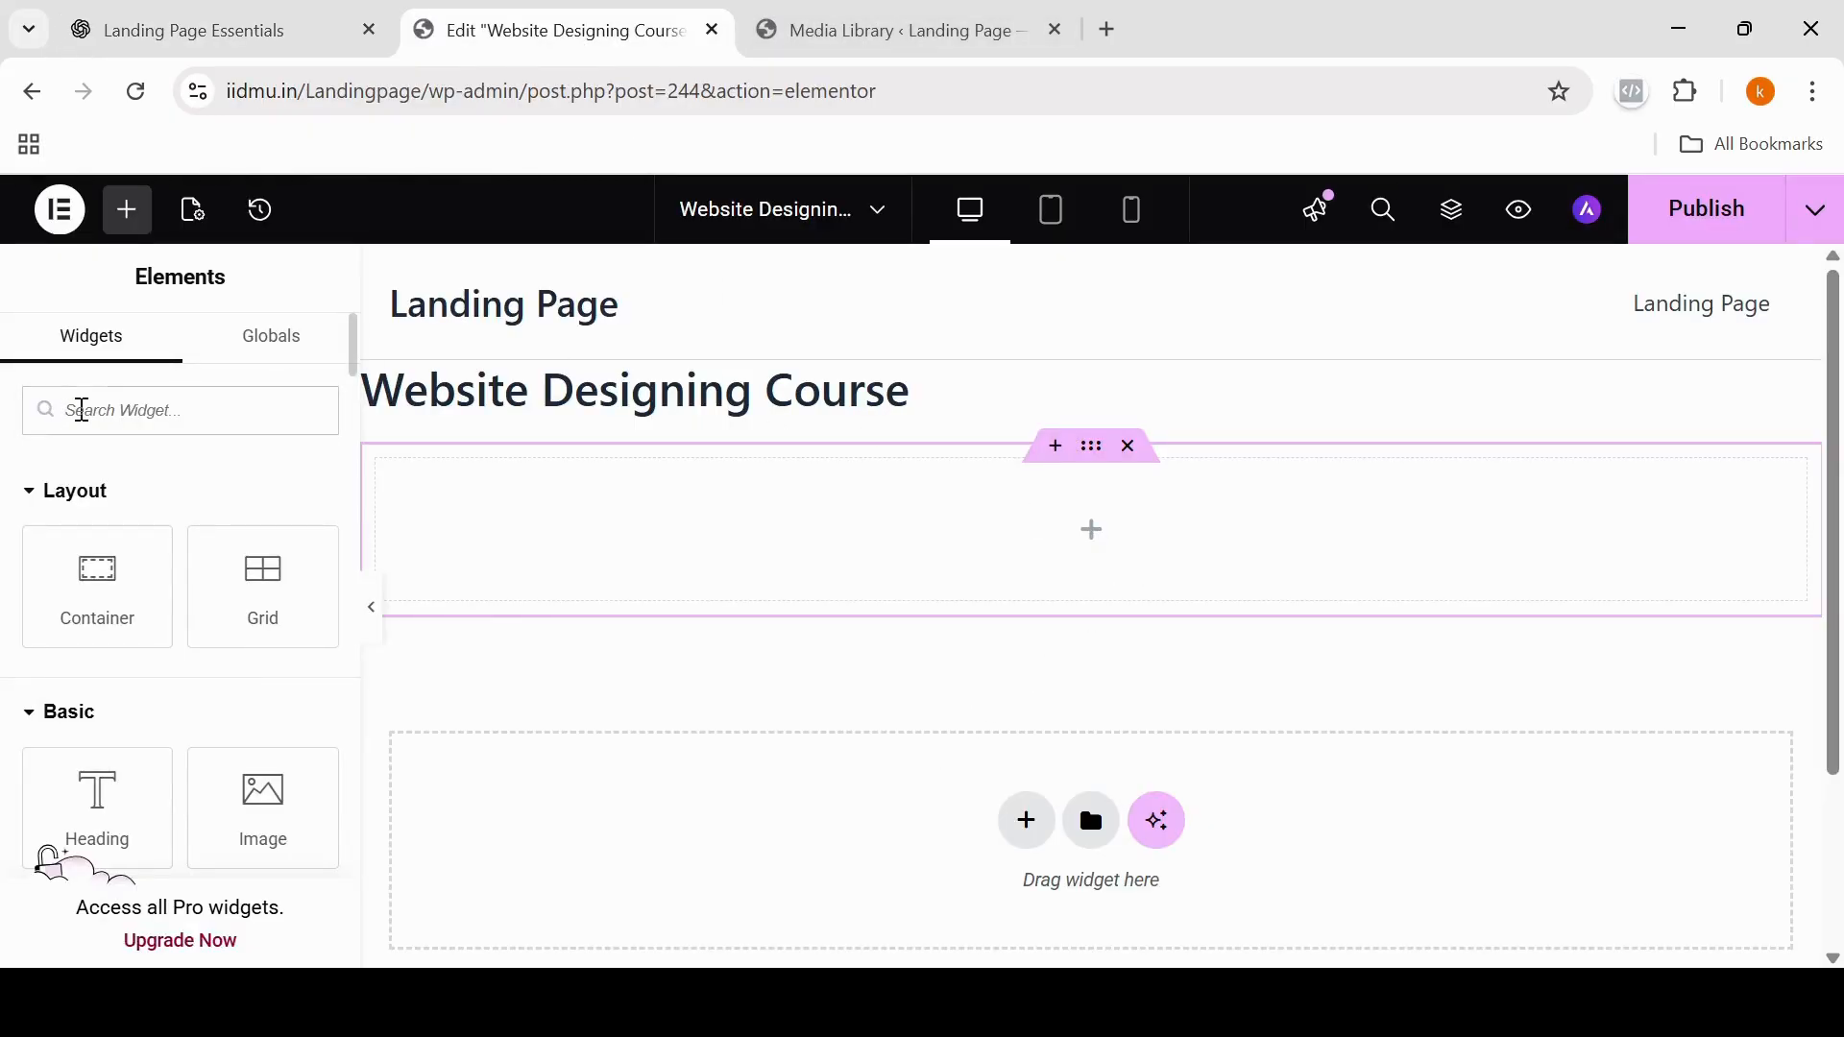
click(82, 410)
text(html)
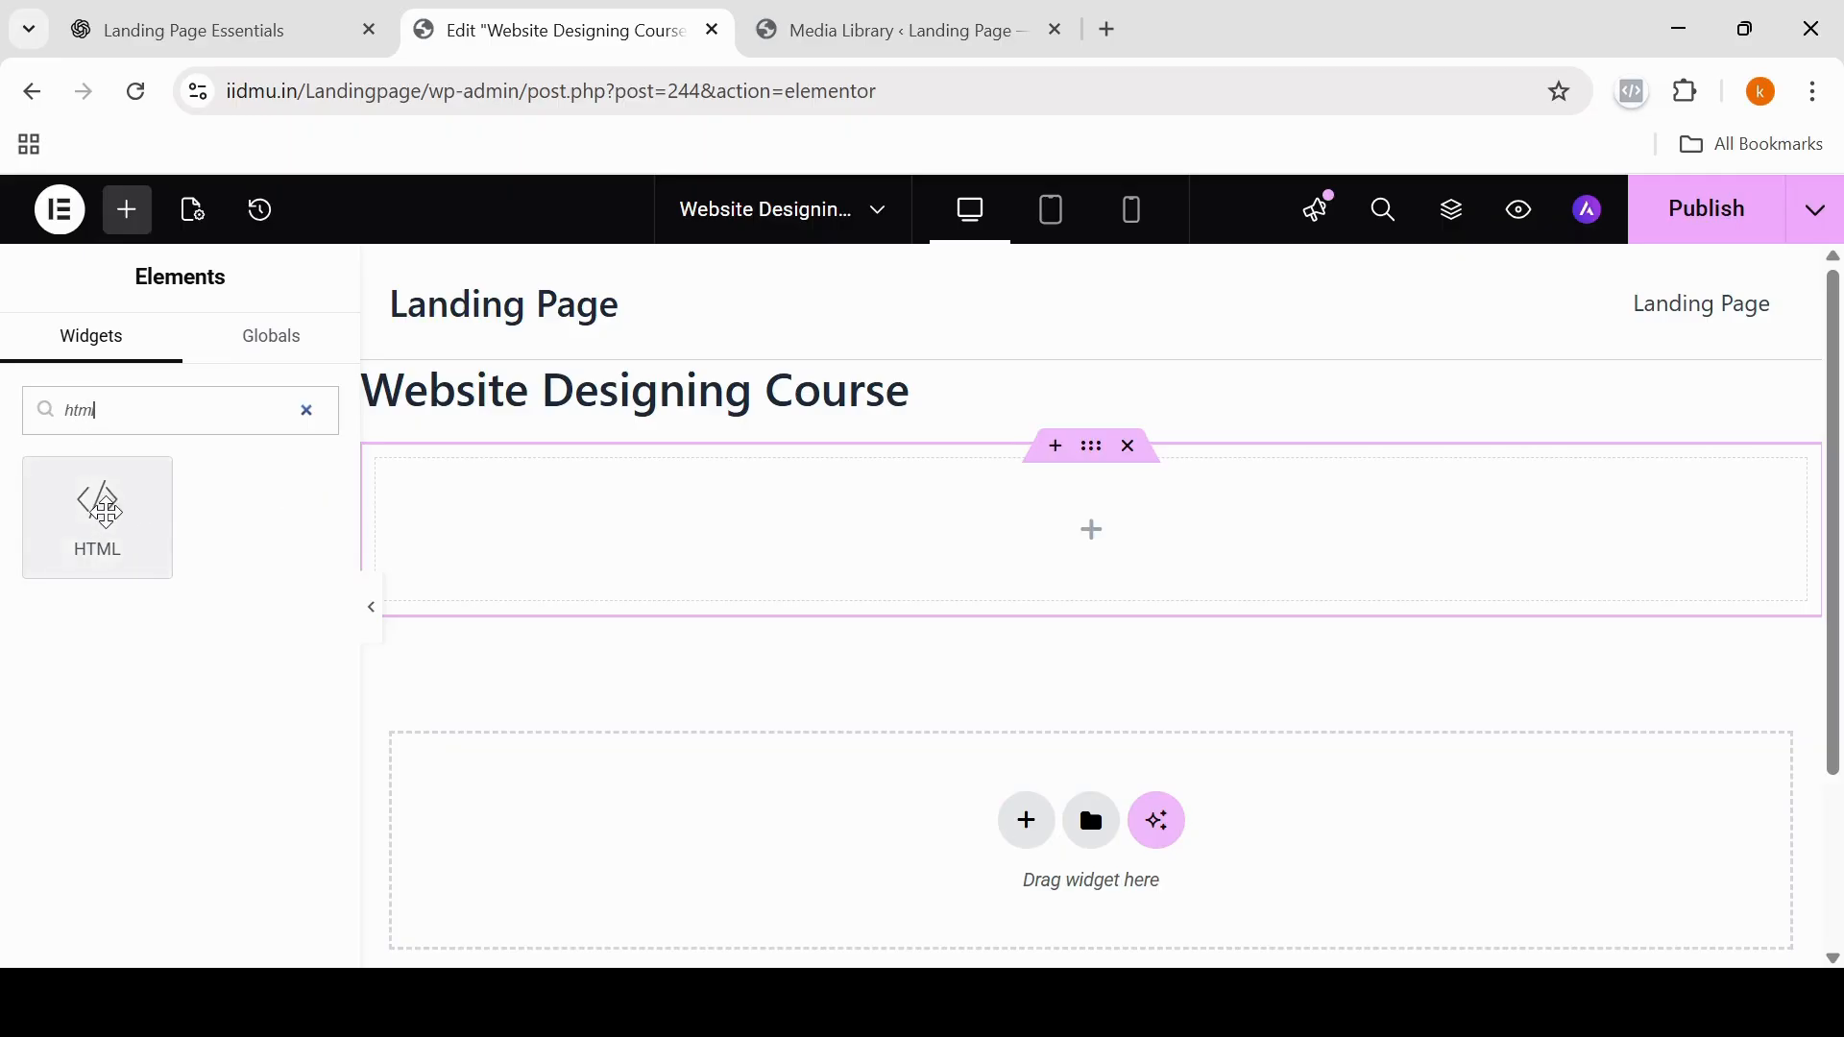
click(103, 509)
click(121, 552)
key(ctrl+v)
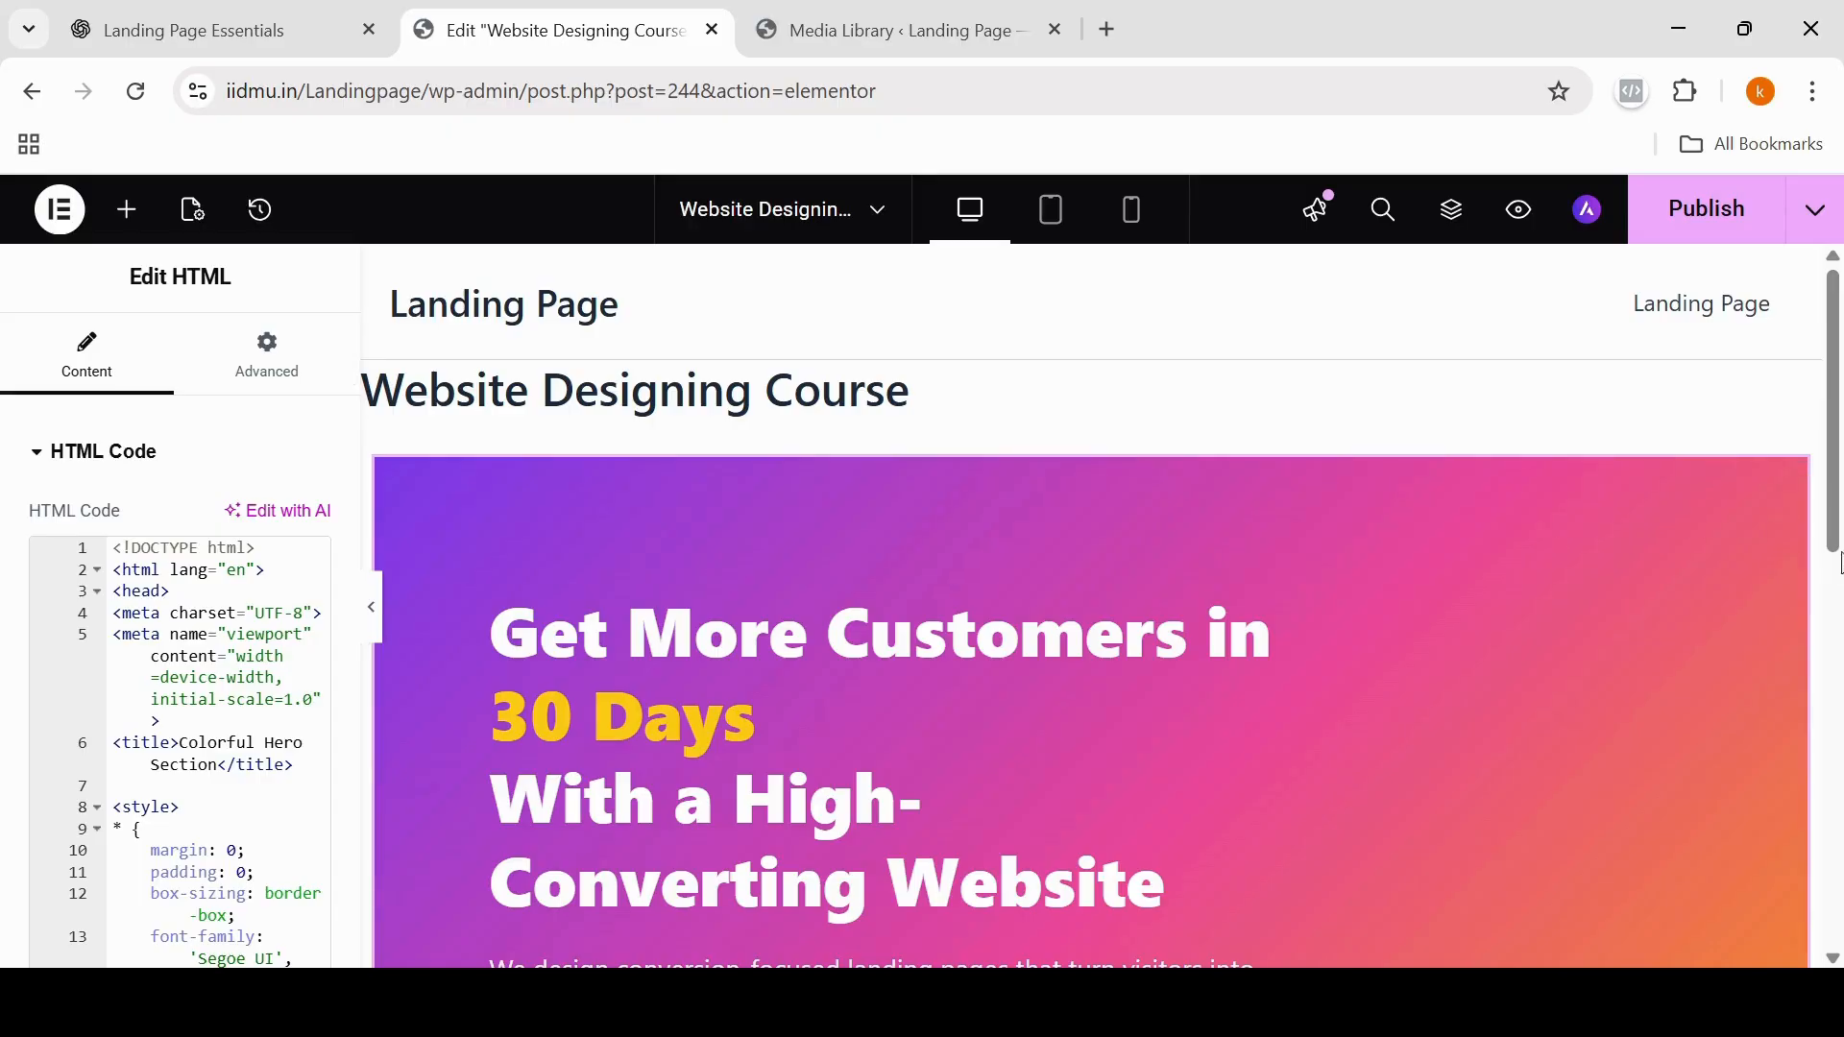
drag(1835, 527, 1836, 613)
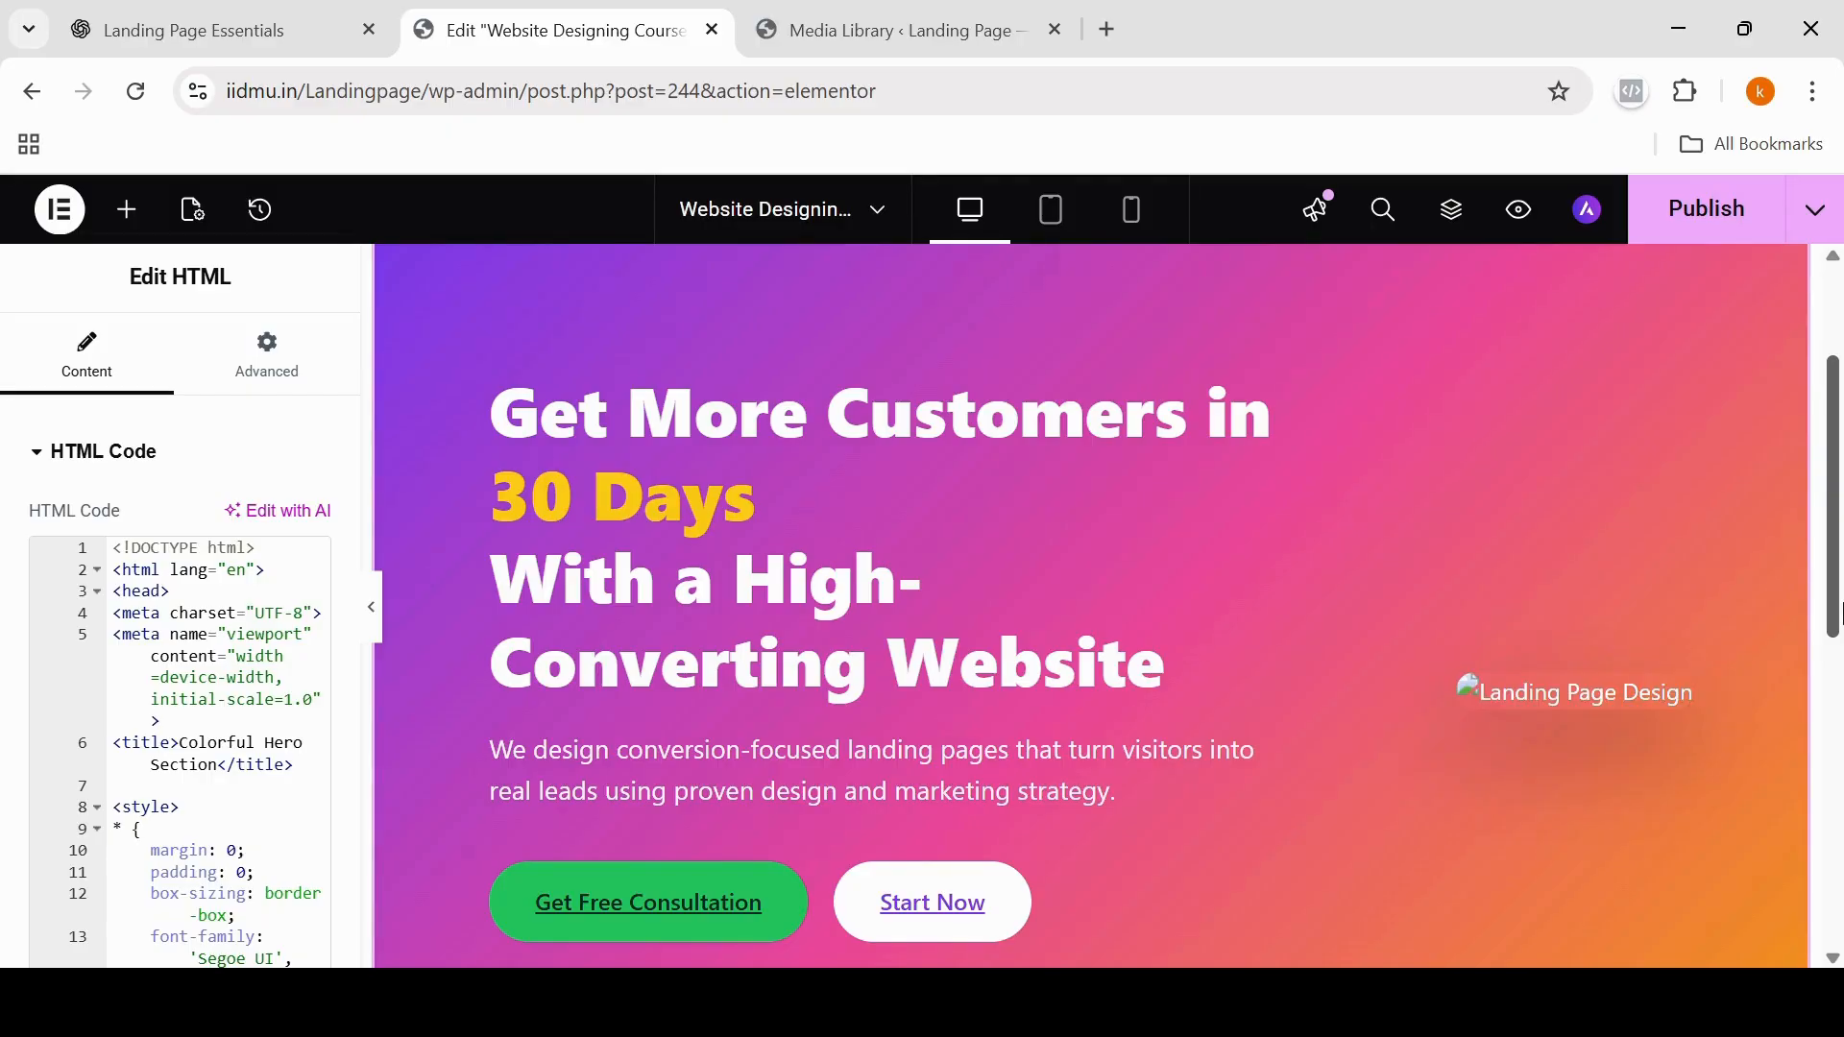
drag(1835, 622, 1834, 690)
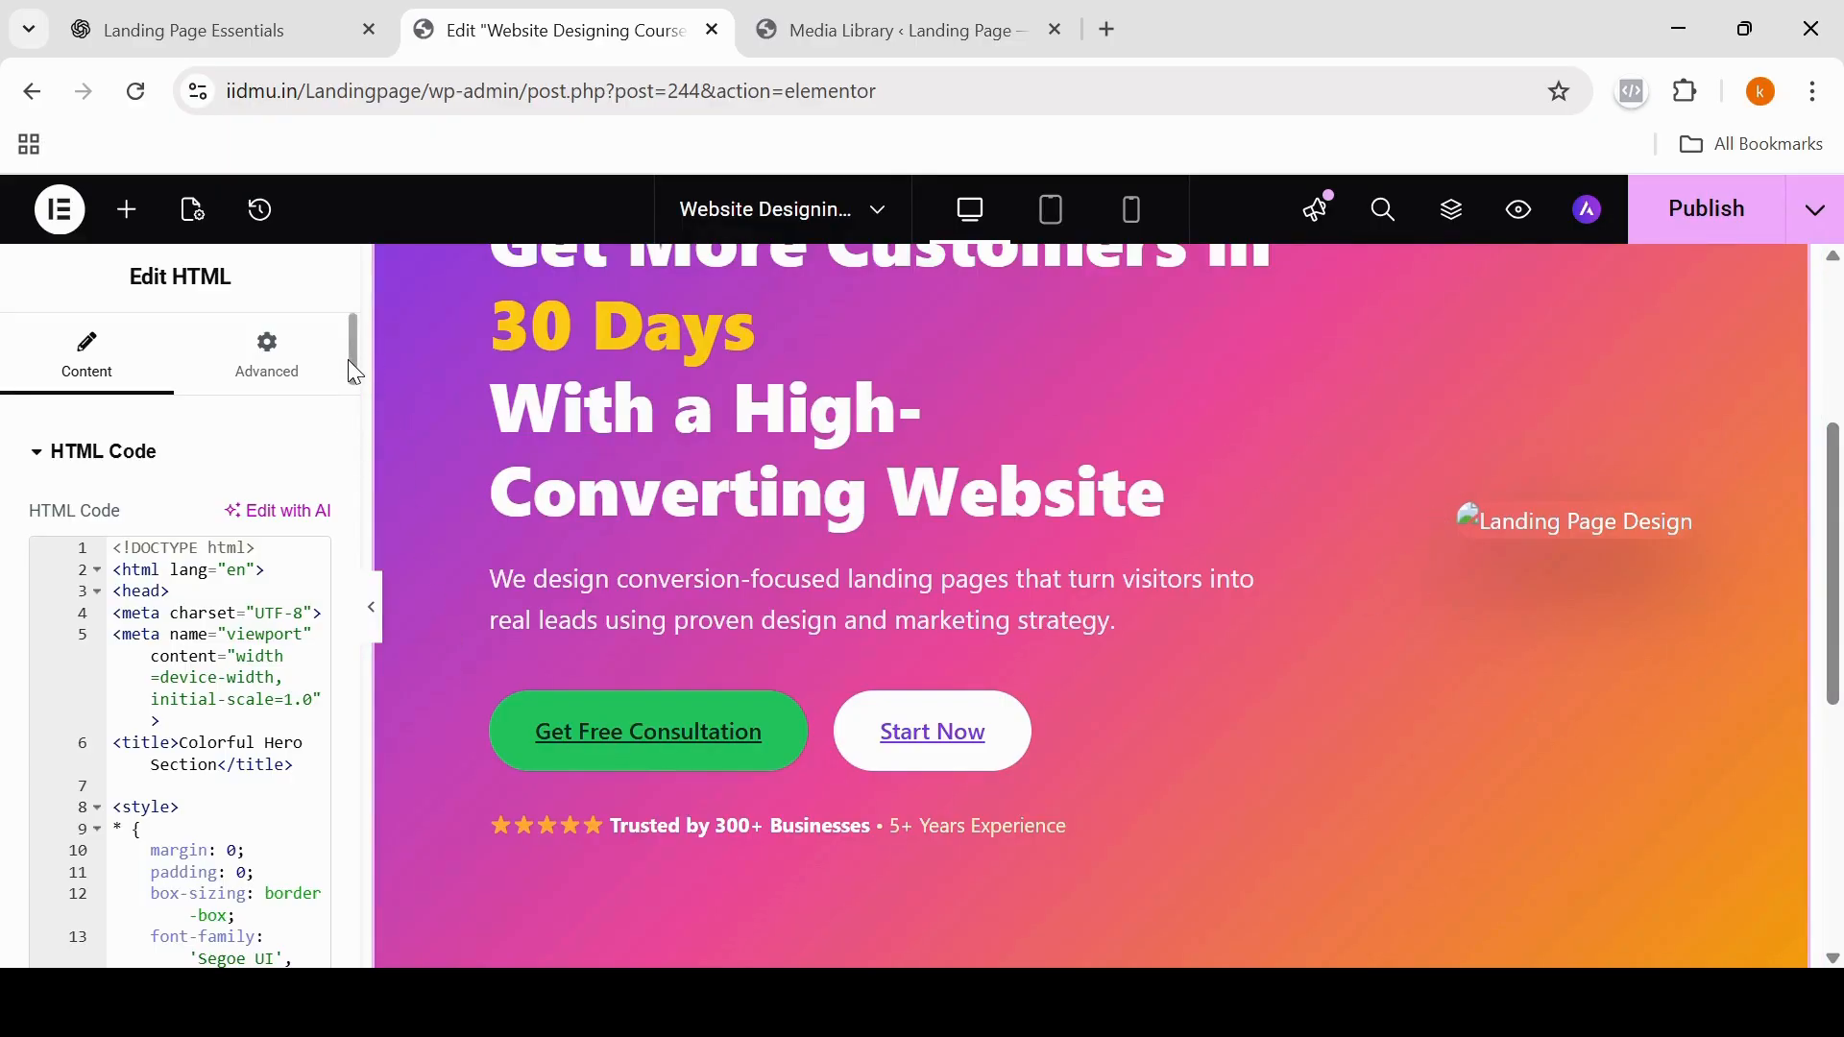
Step: Delete the placeholder image URL from the img src attribute under the RIGHT VISUAL comment in the hero HTML code
drag(346, 358, 350, 403)
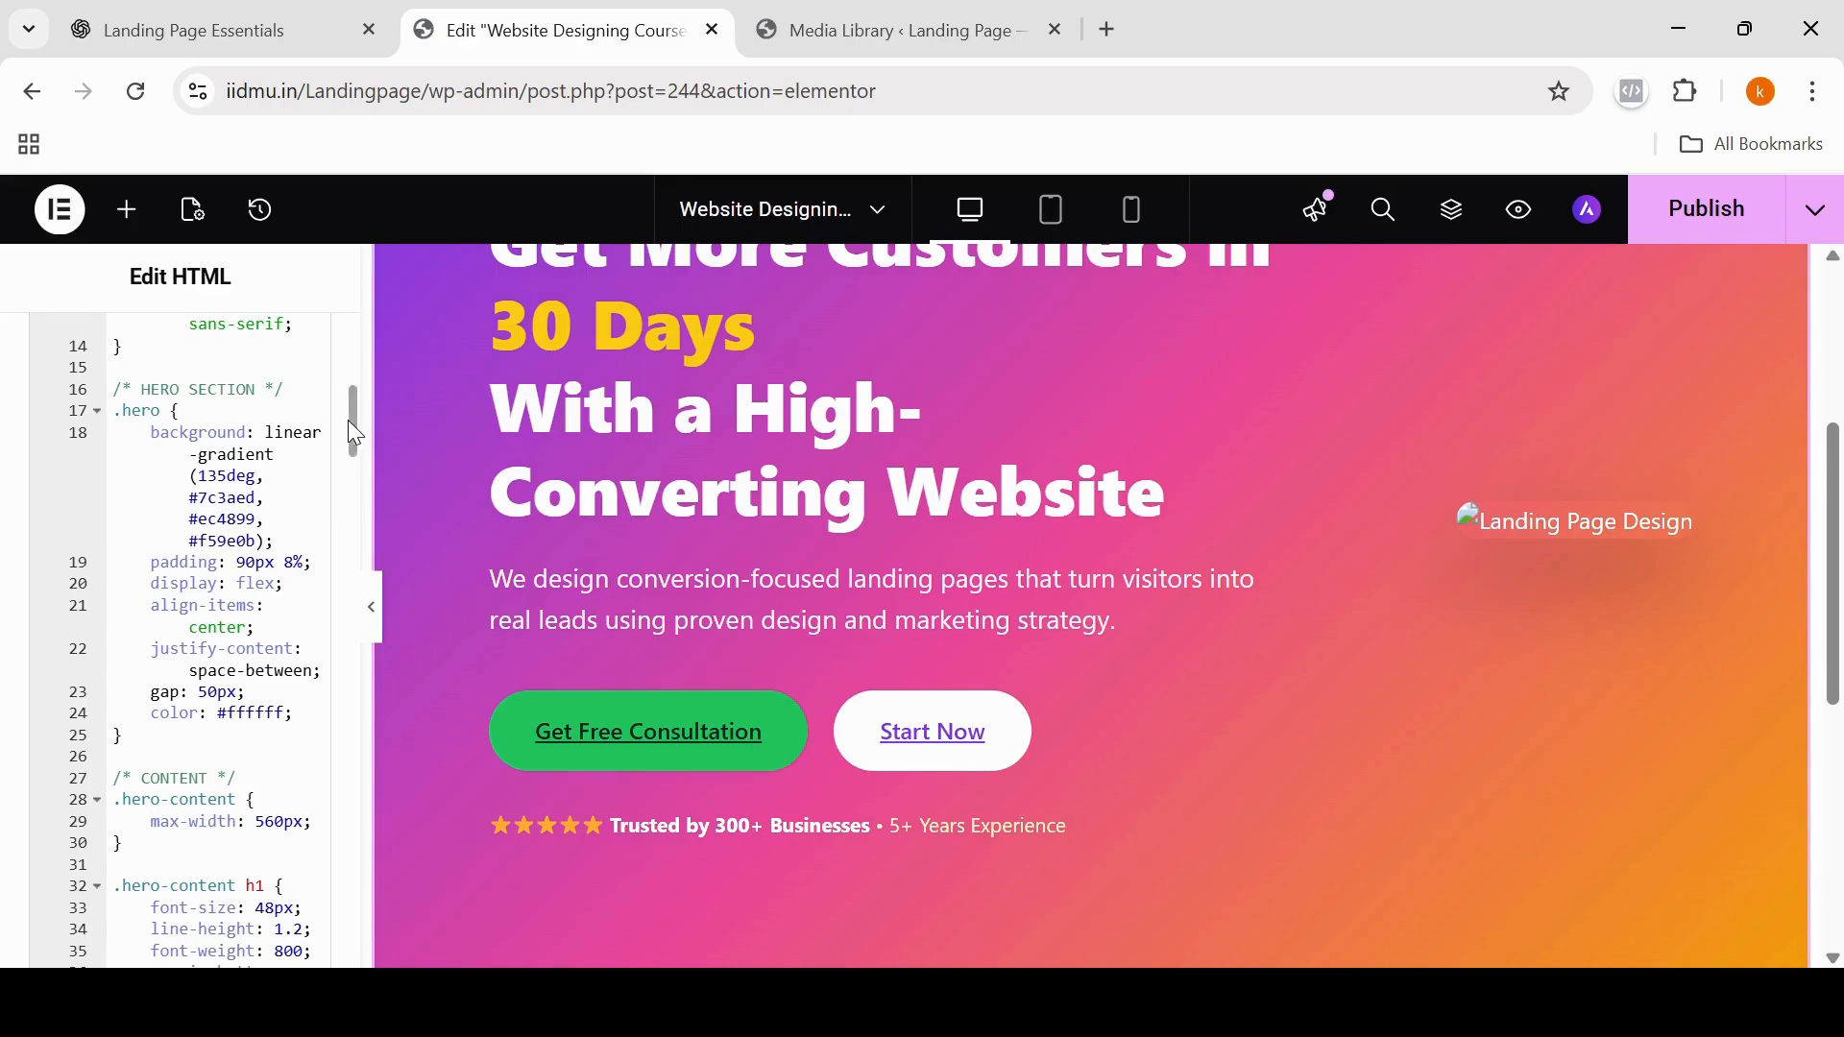
drag(348, 418, 355, 457)
click(354, 574)
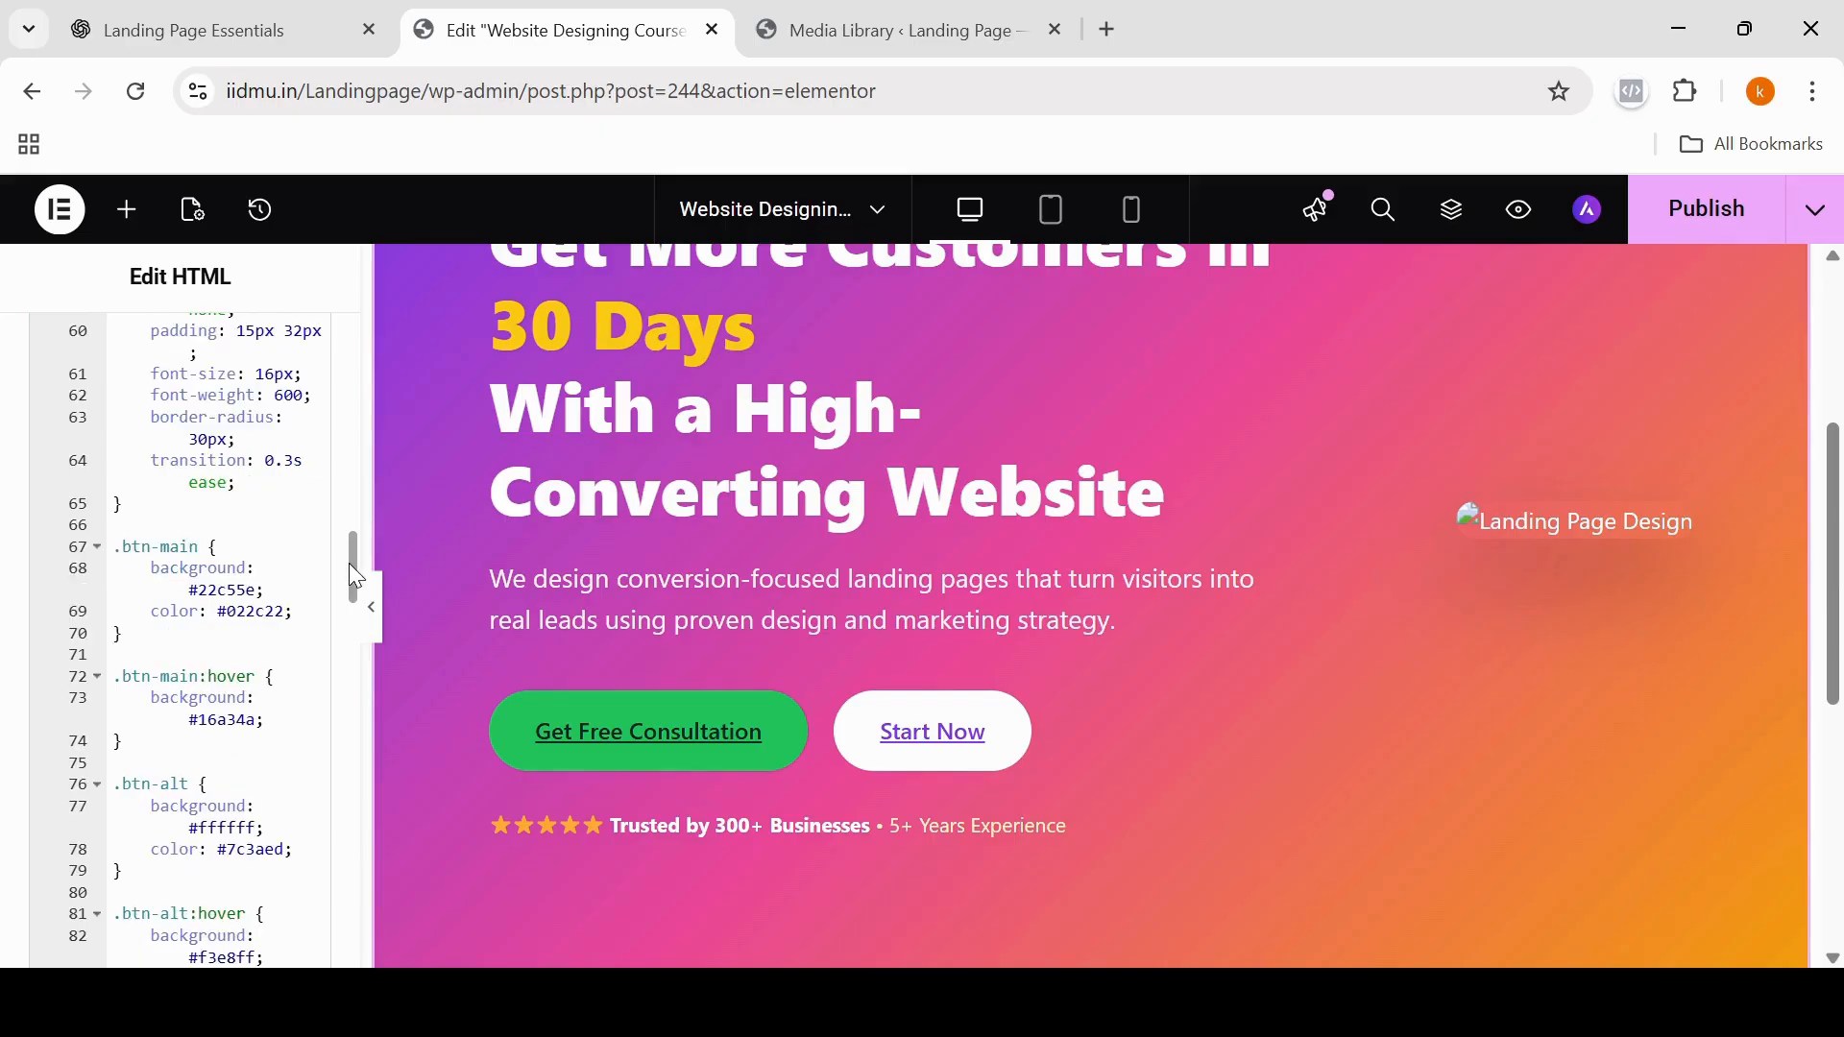
drag(350, 564, 354, 896)
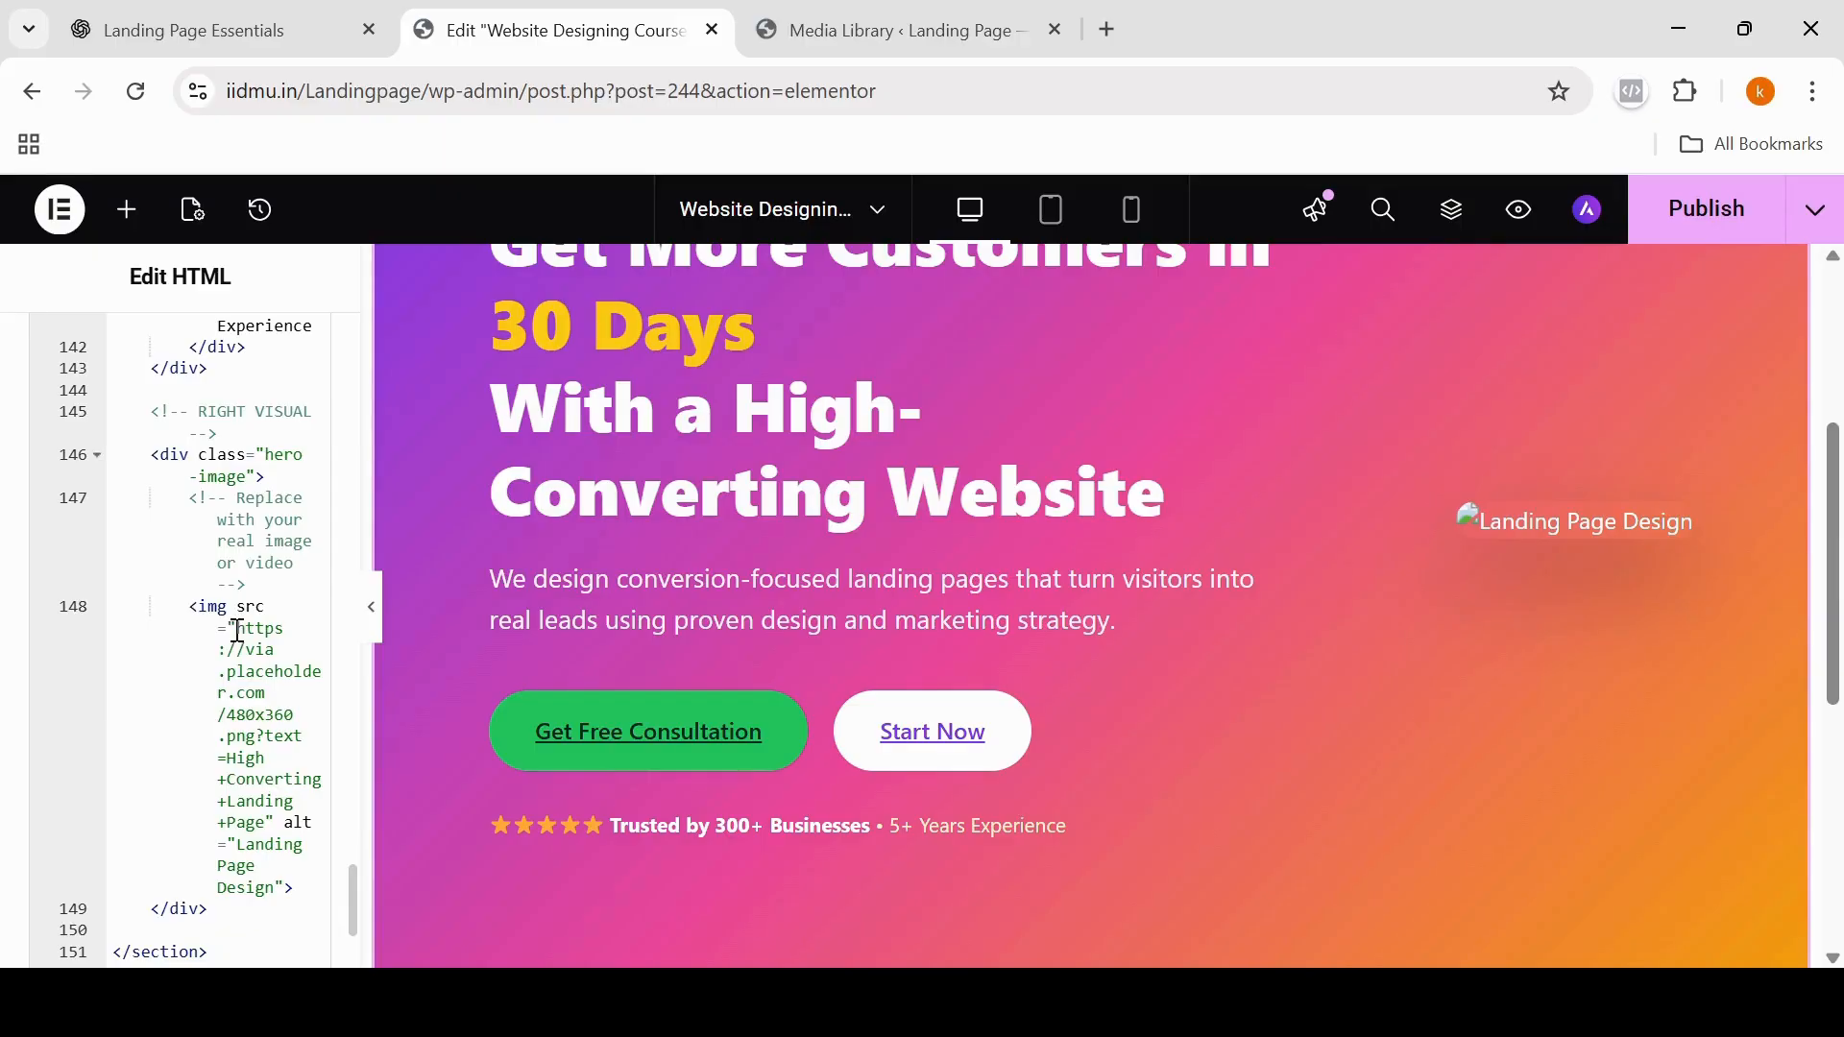
drag(239, 629, 269, 823)
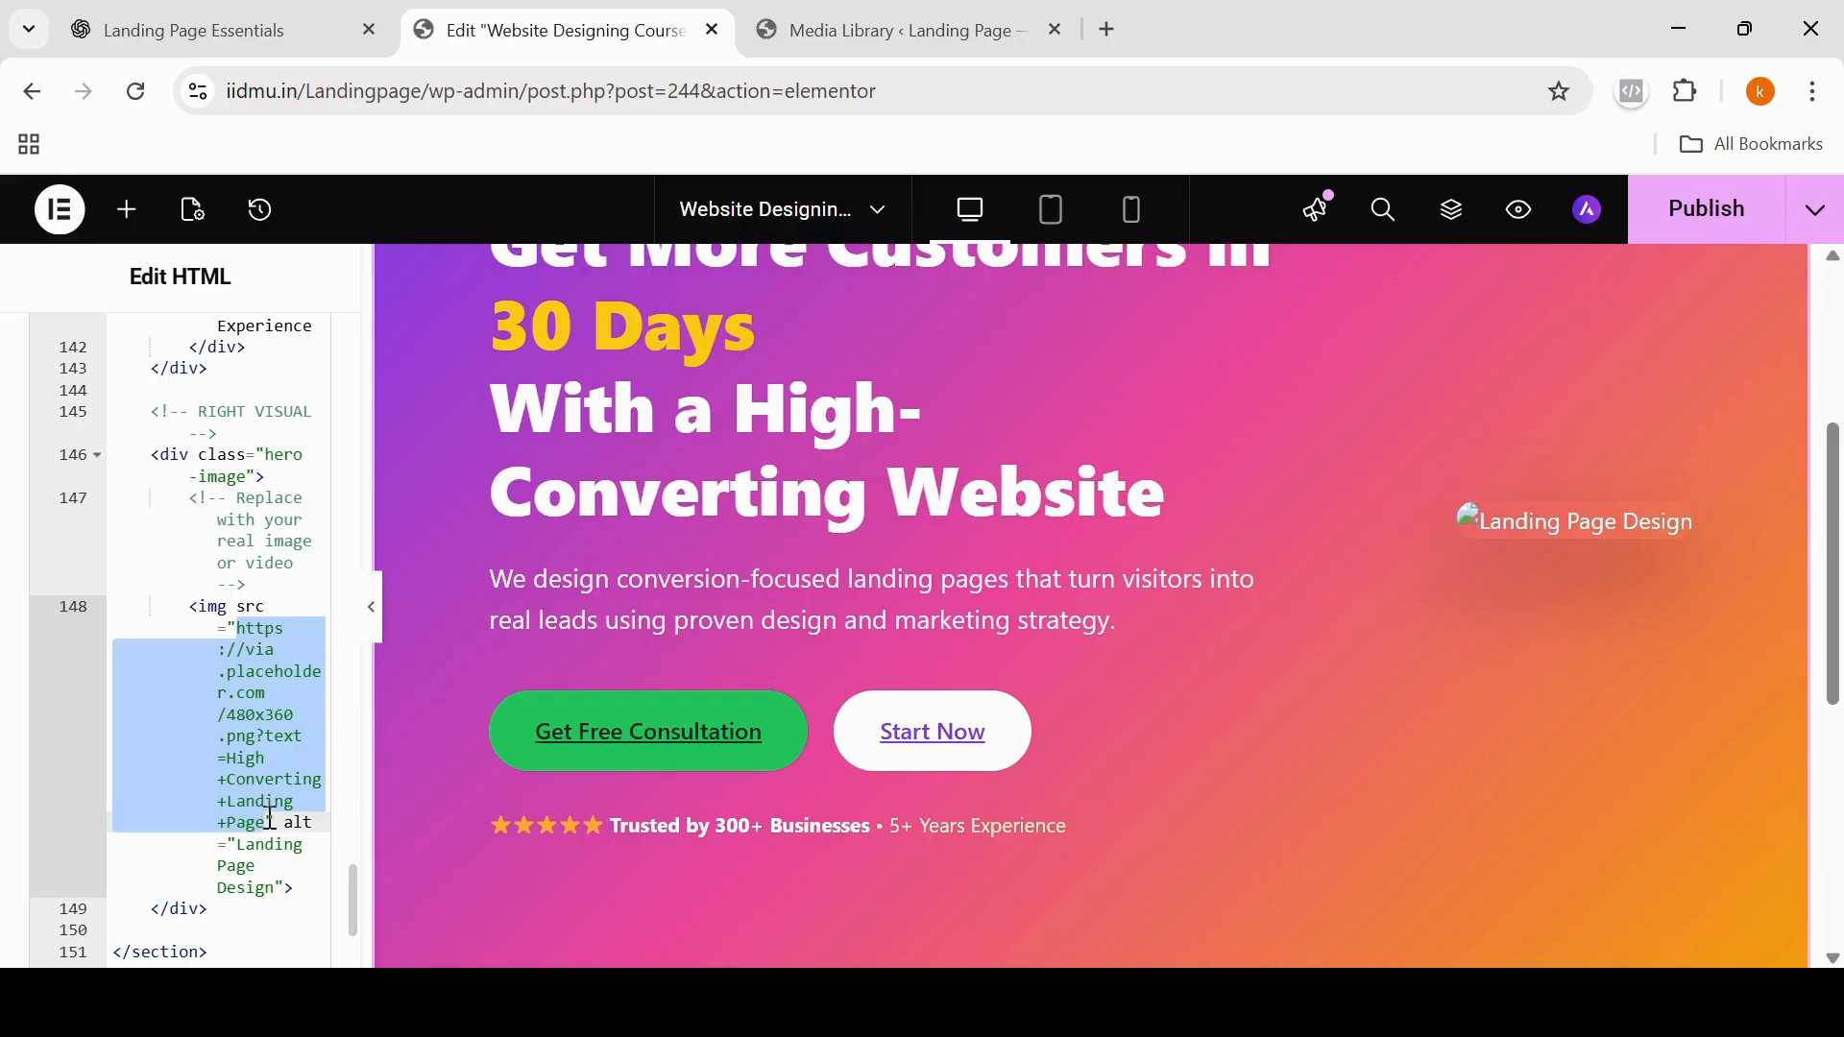
key(BackSpace)
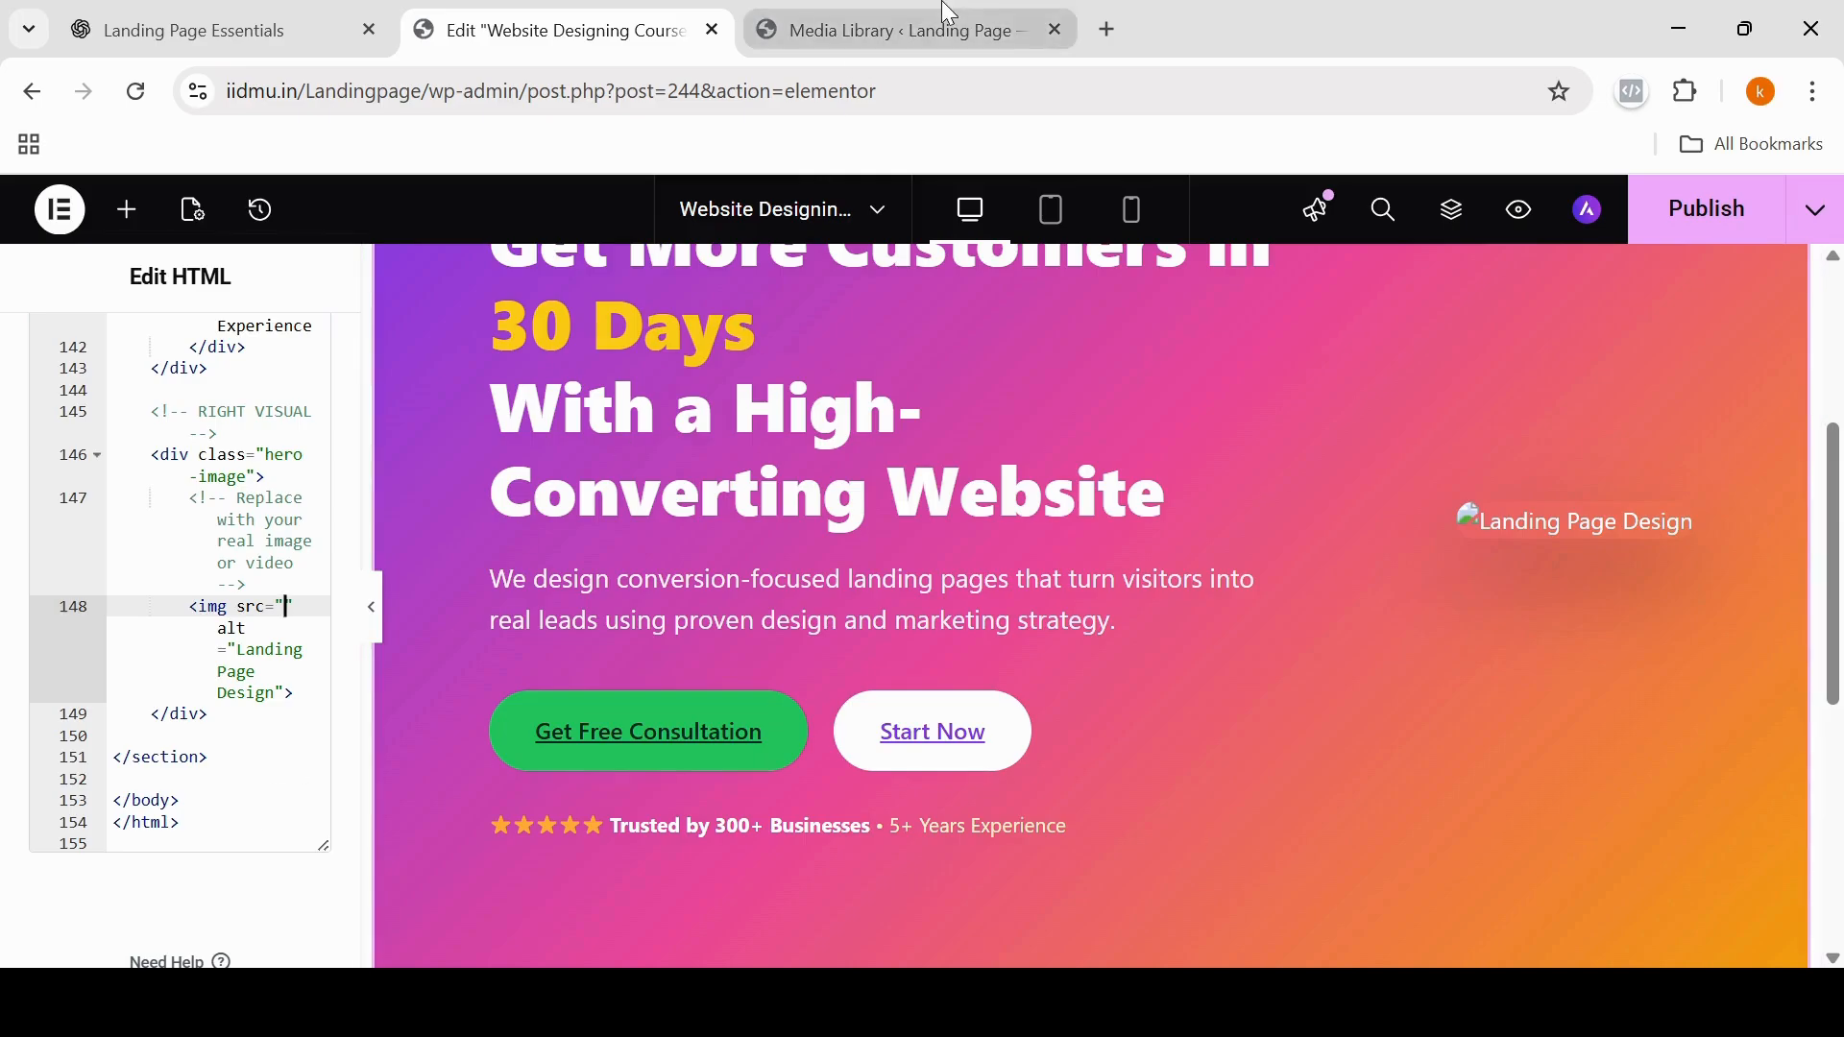
Step: Switch to the WordPress Media Library and copy the file URL of the portrait of the woman in a sari
click(901, 27)
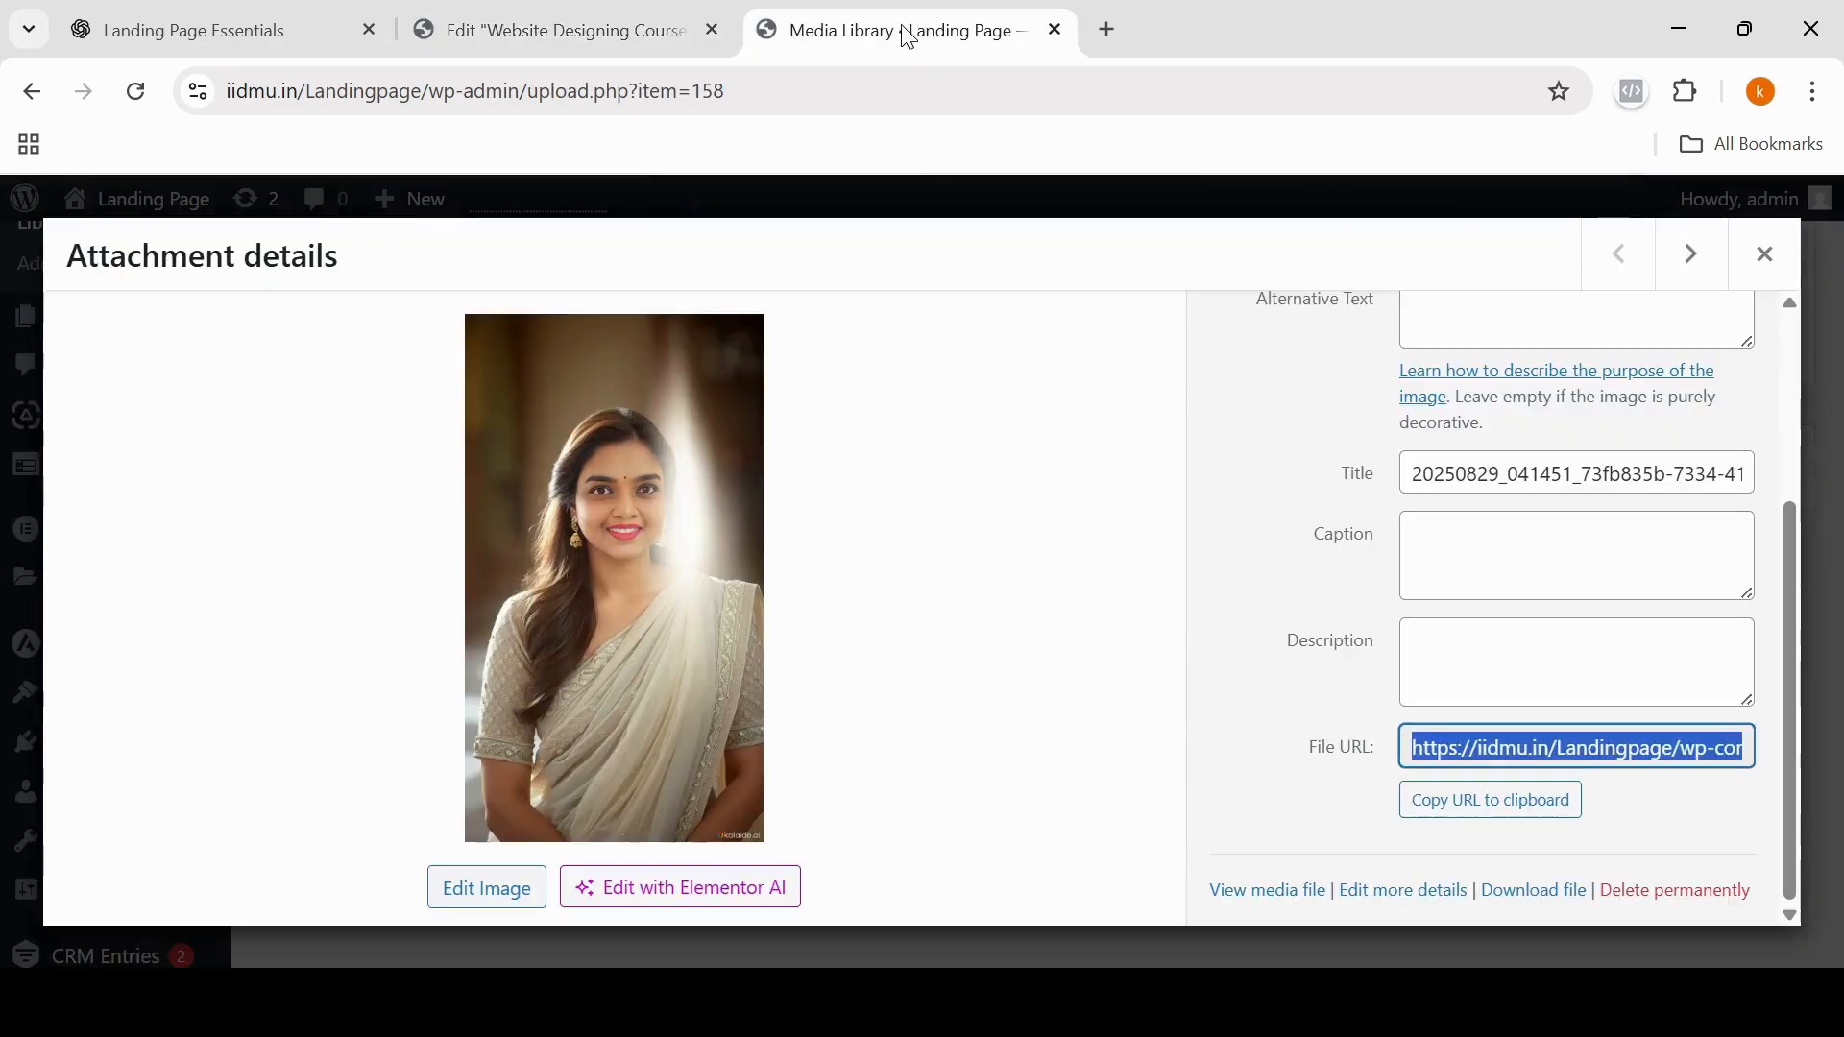
click(1764, 253)
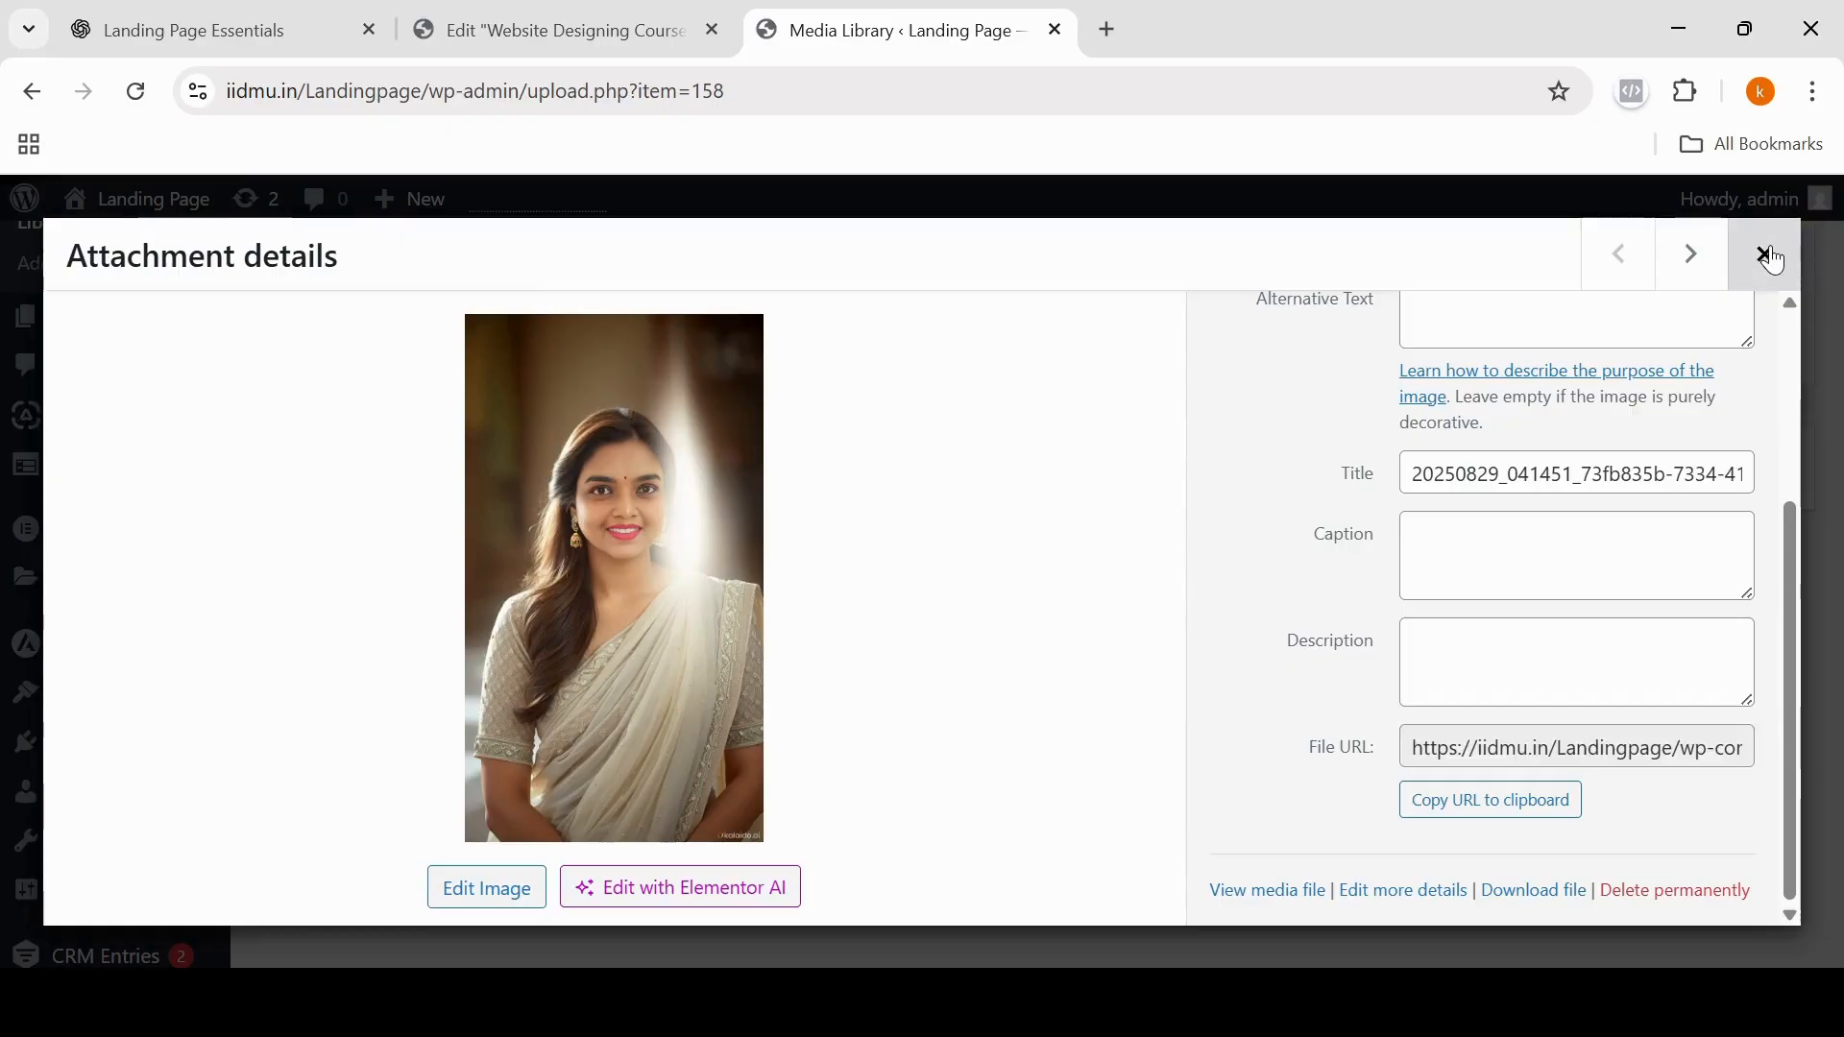
scroll(156, 350, up, 2)
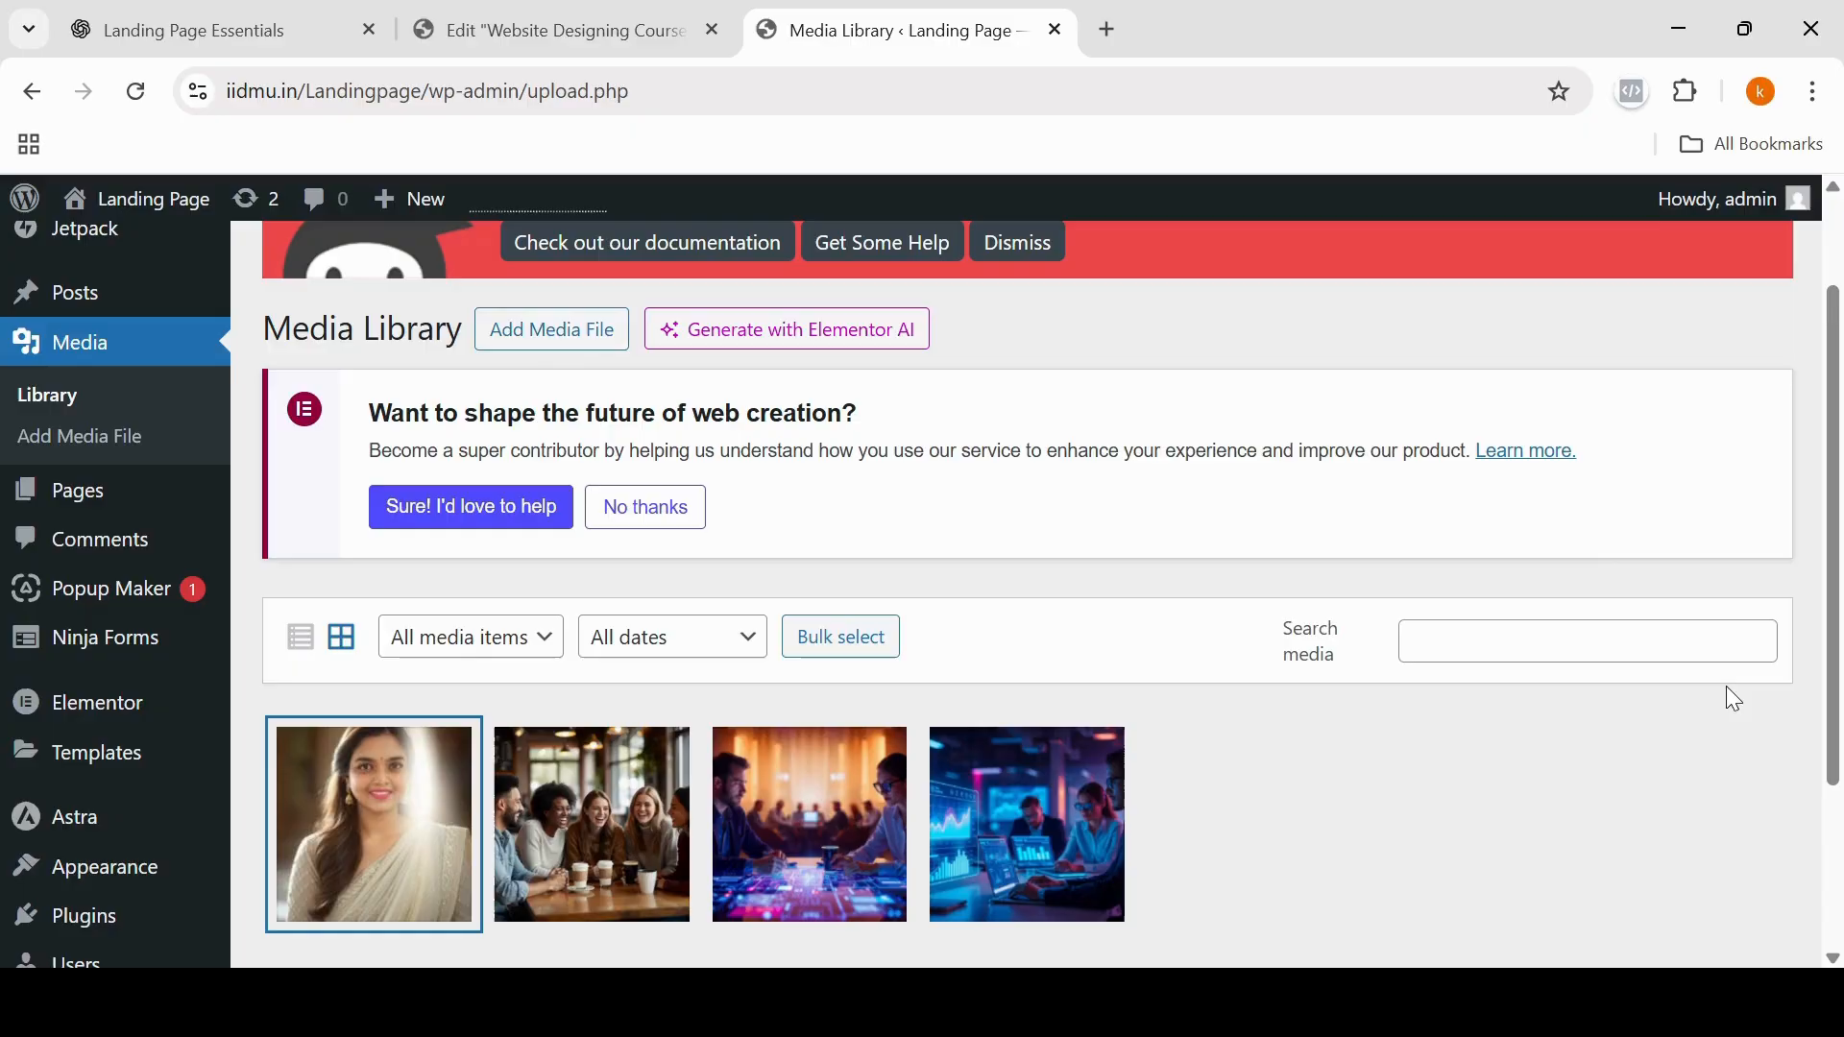
scroll(1839, 751, down, 2)
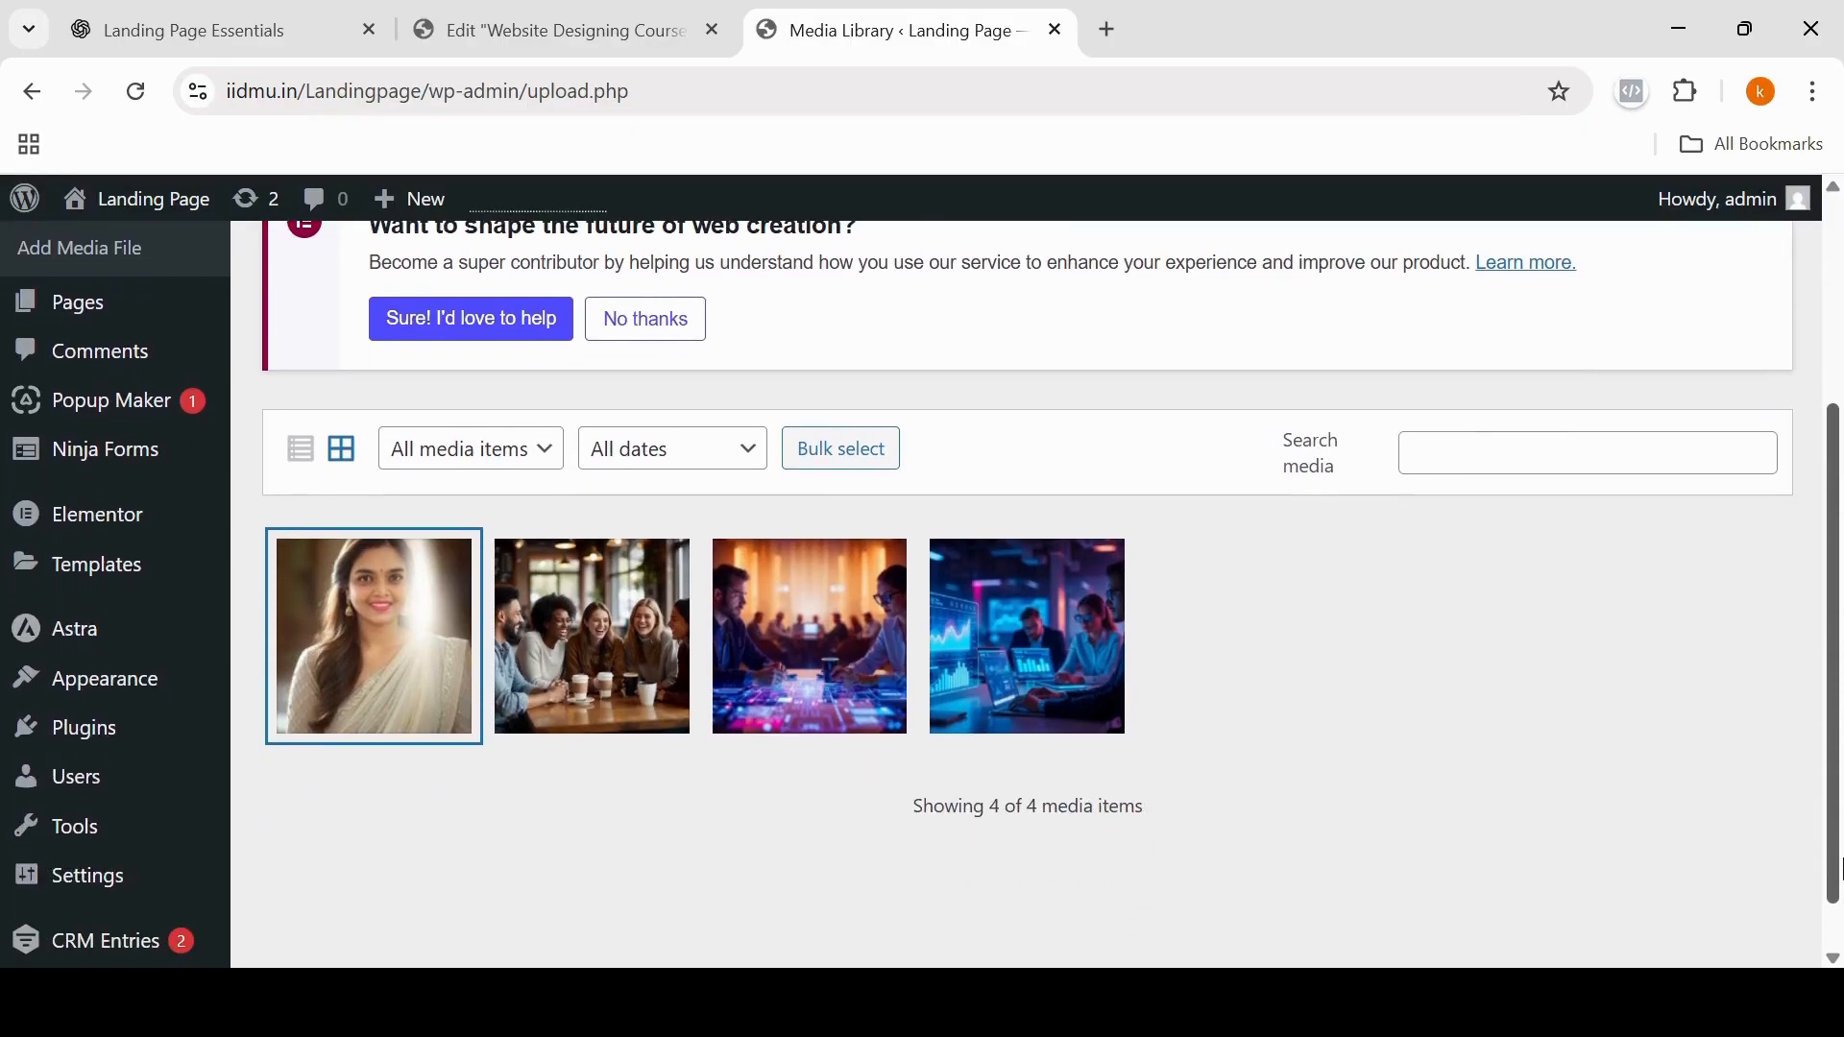
click(395, 670)
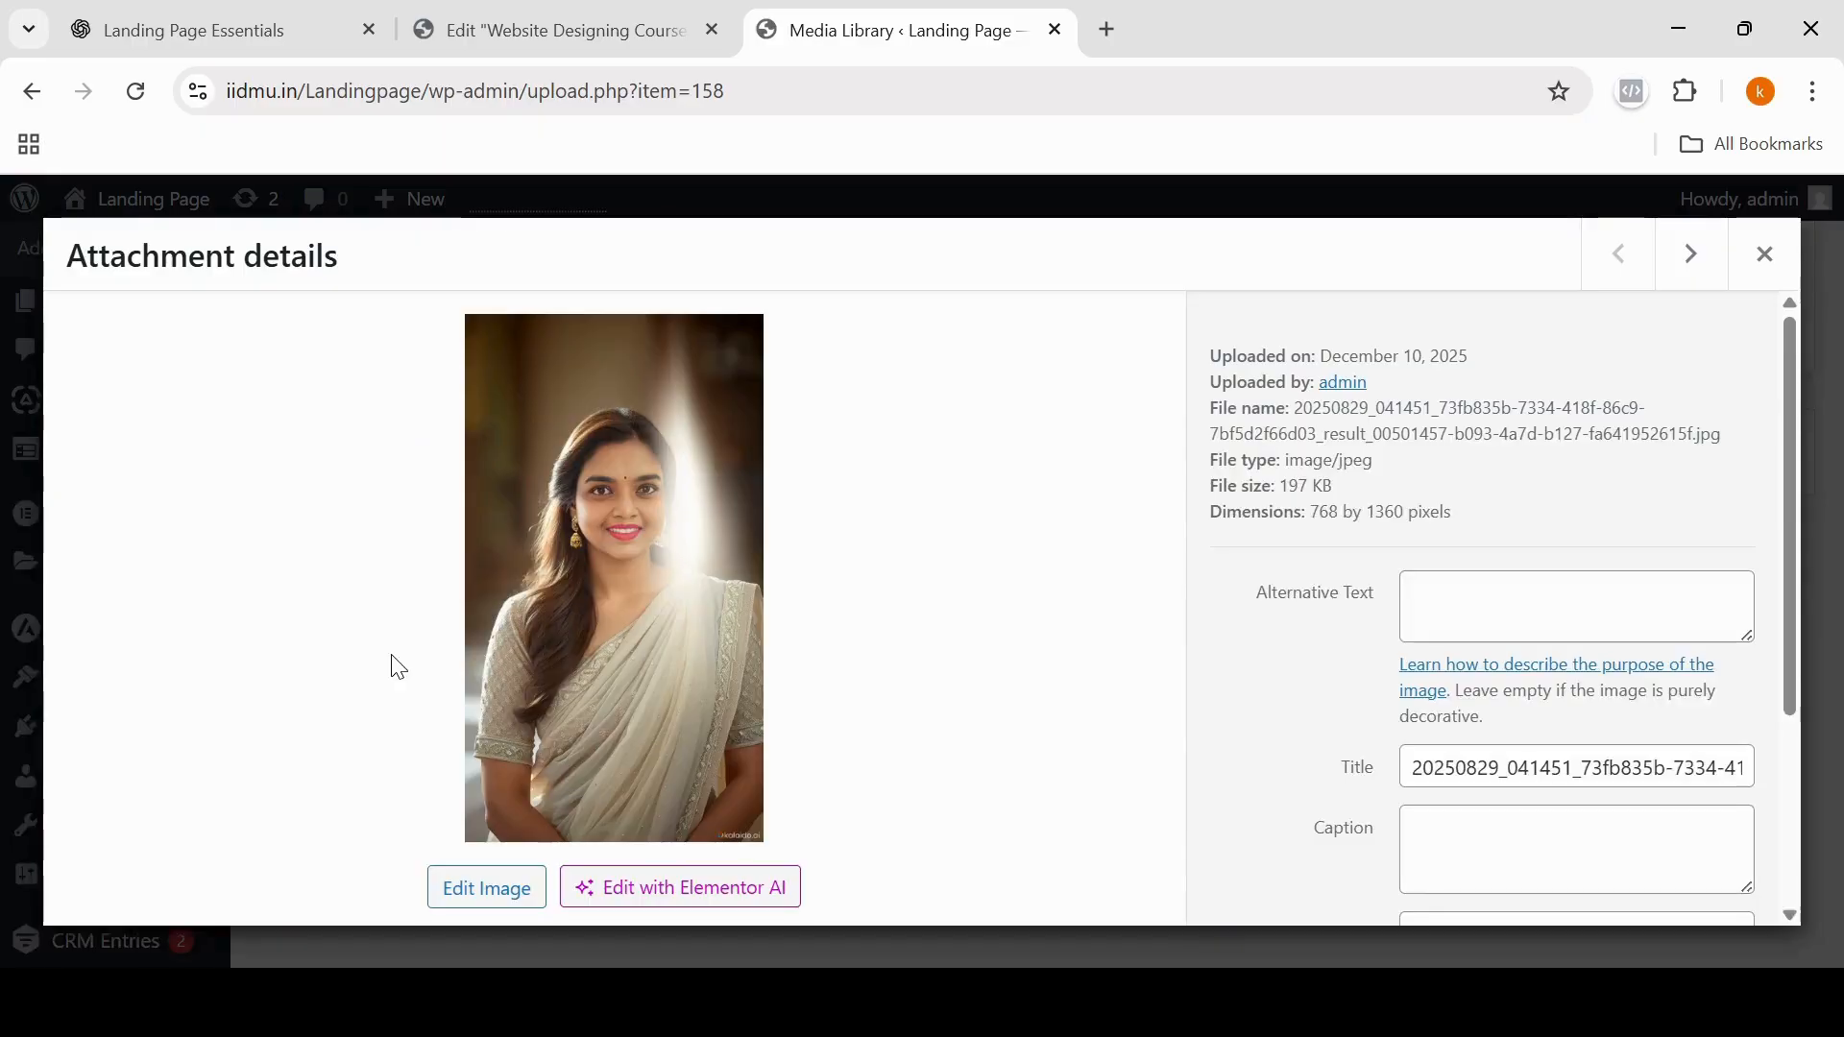
drag(1800, 667, 1795, 870)
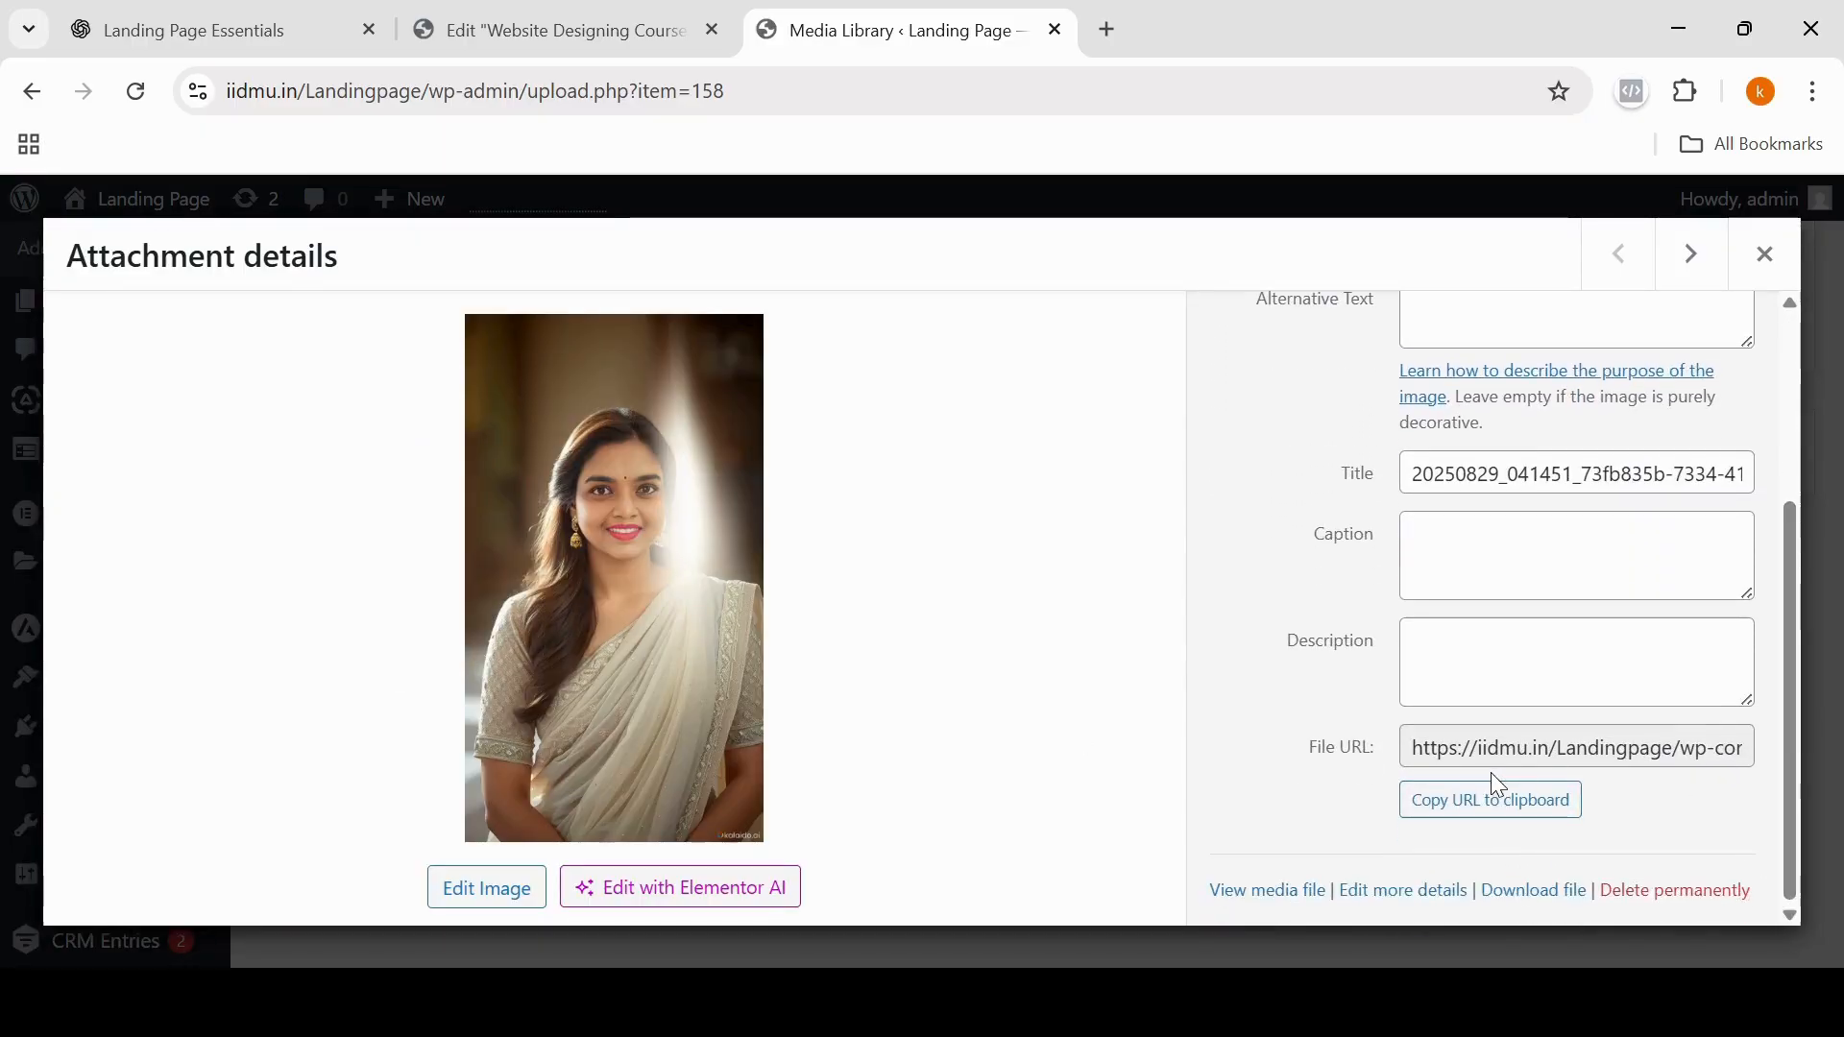
drag(1415, 754, 1748, 740)
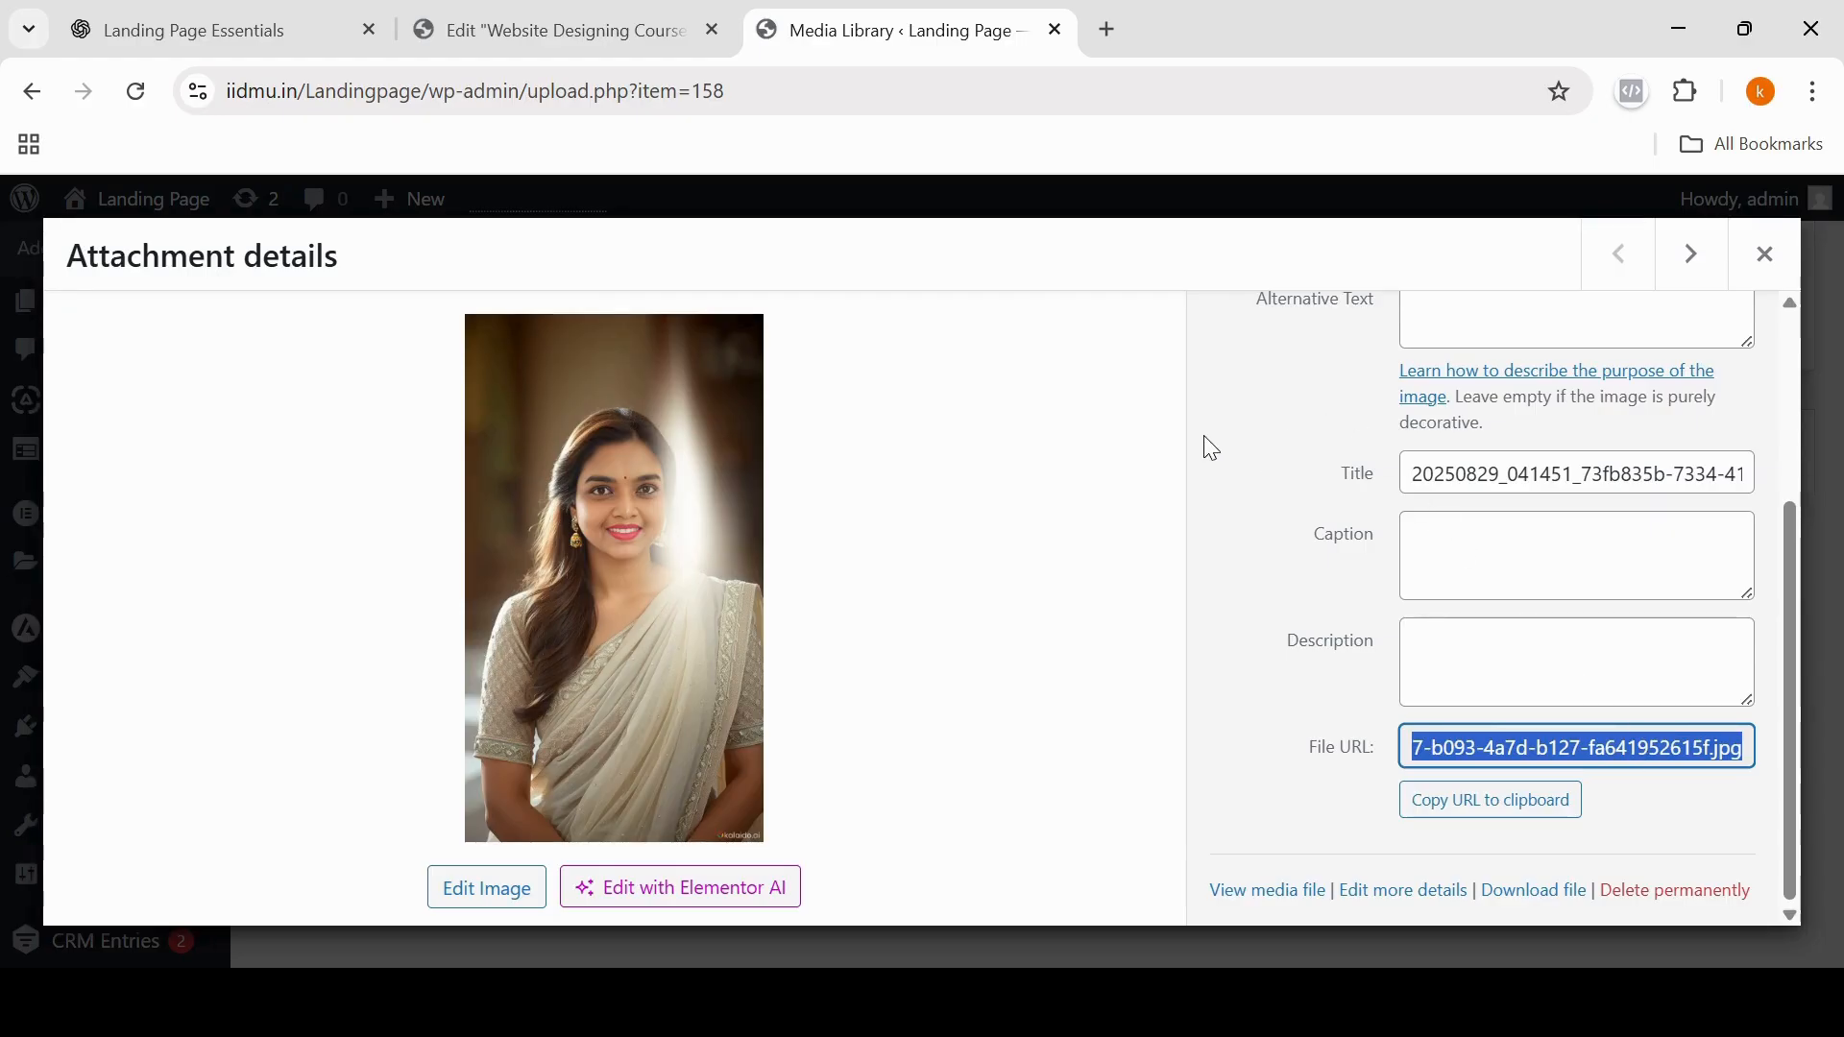
Step: Return to the Elementor editor, paste the portrait's URL into the empty img src attribute and publish the page
click(534, 23)
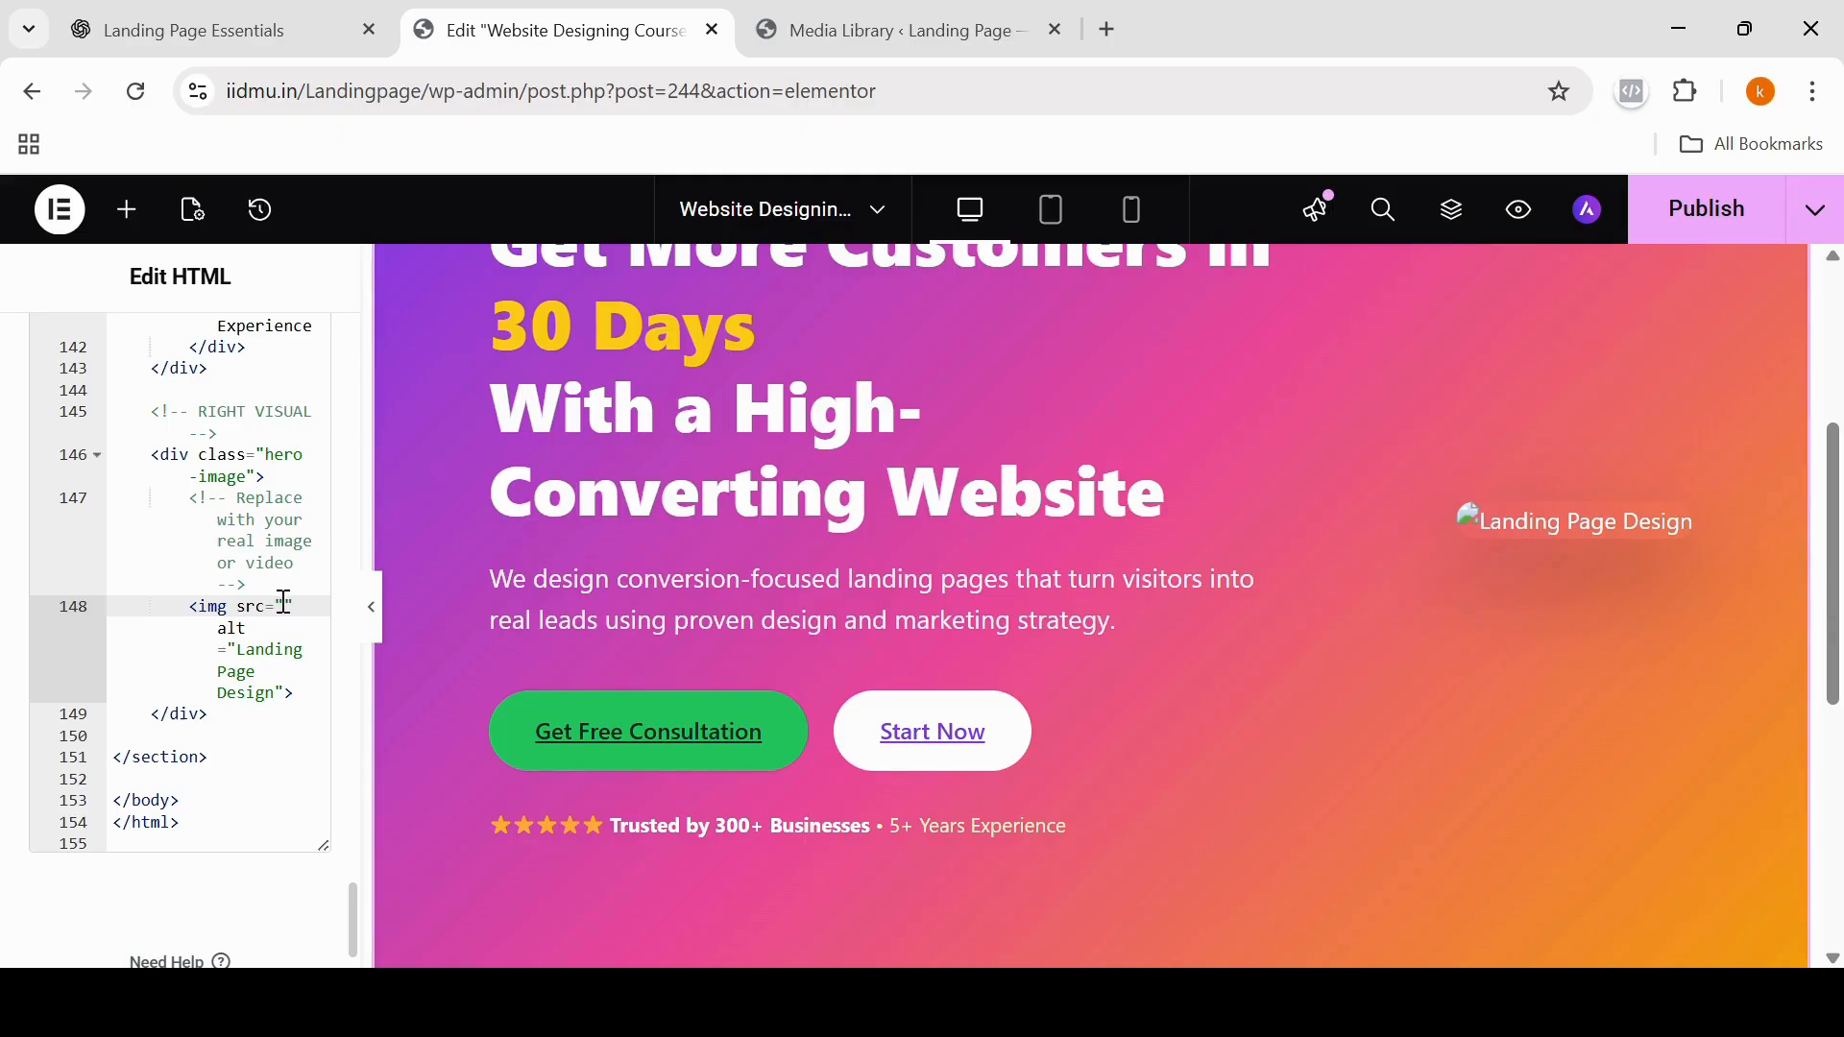
key(ctrl+v)
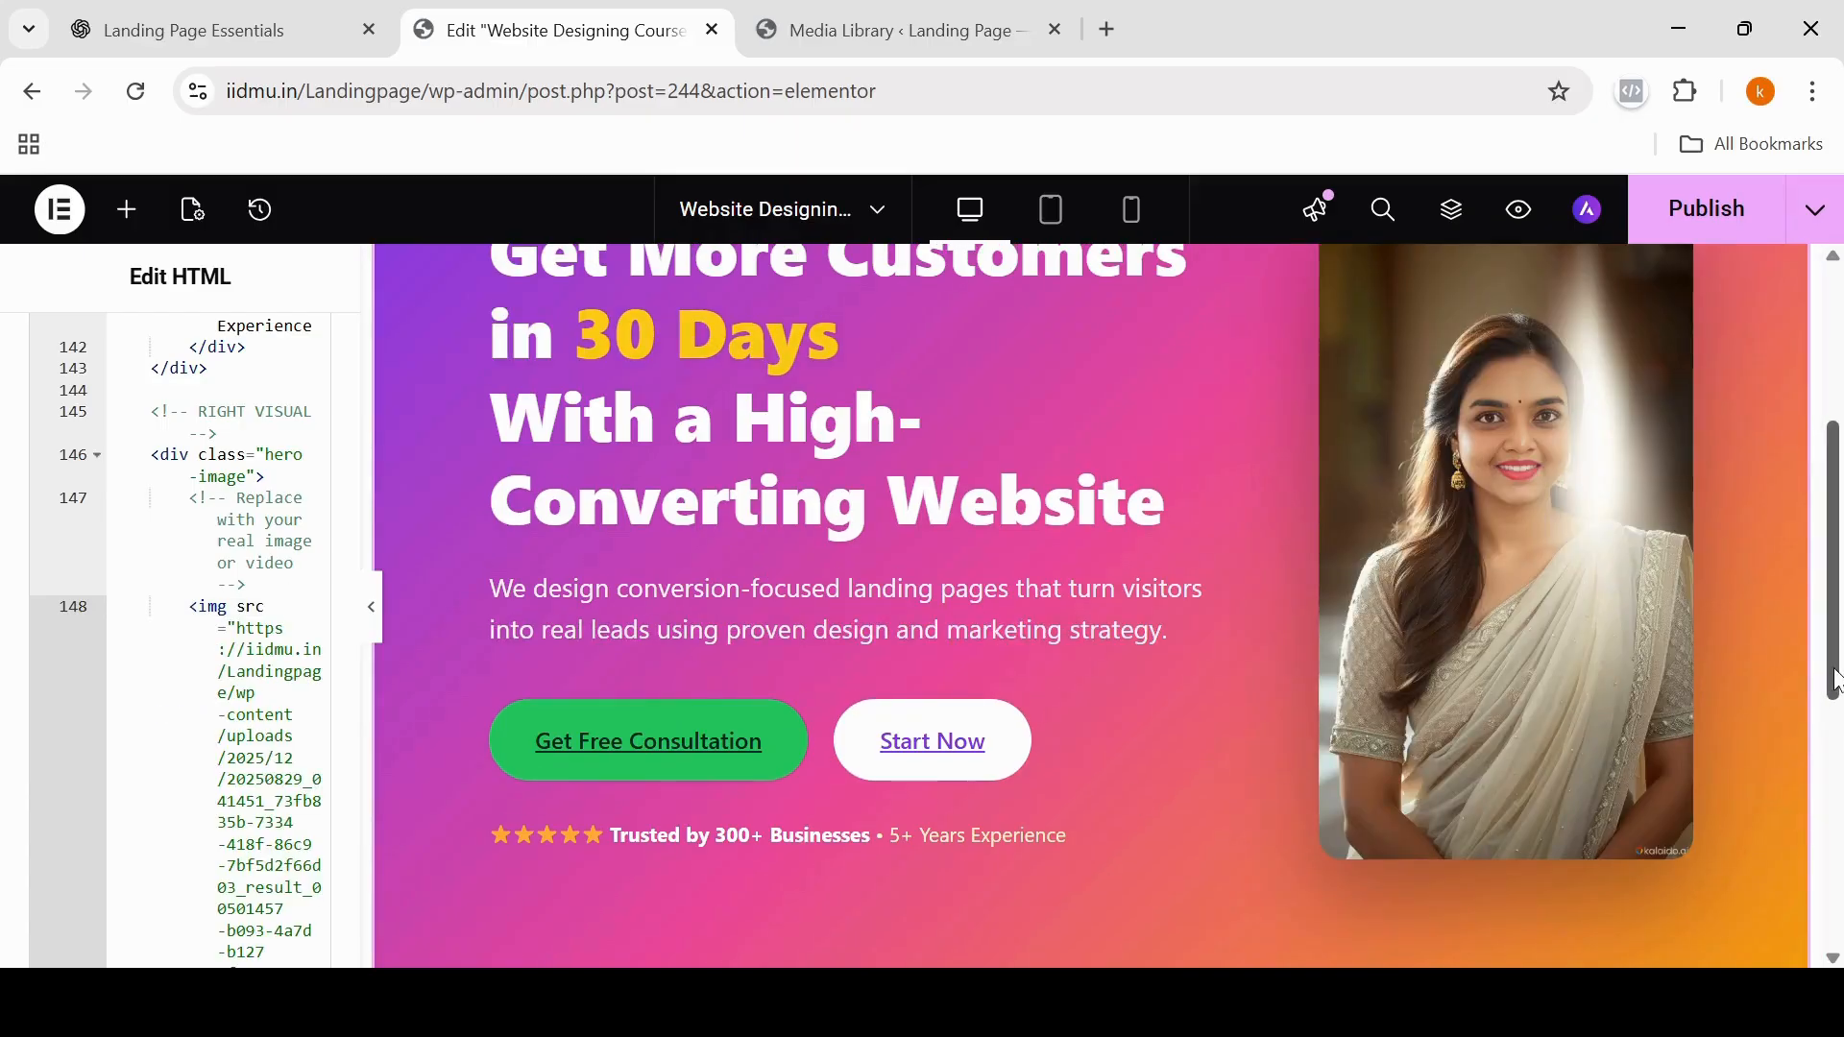
drag(1837, 675, 1830, 632)
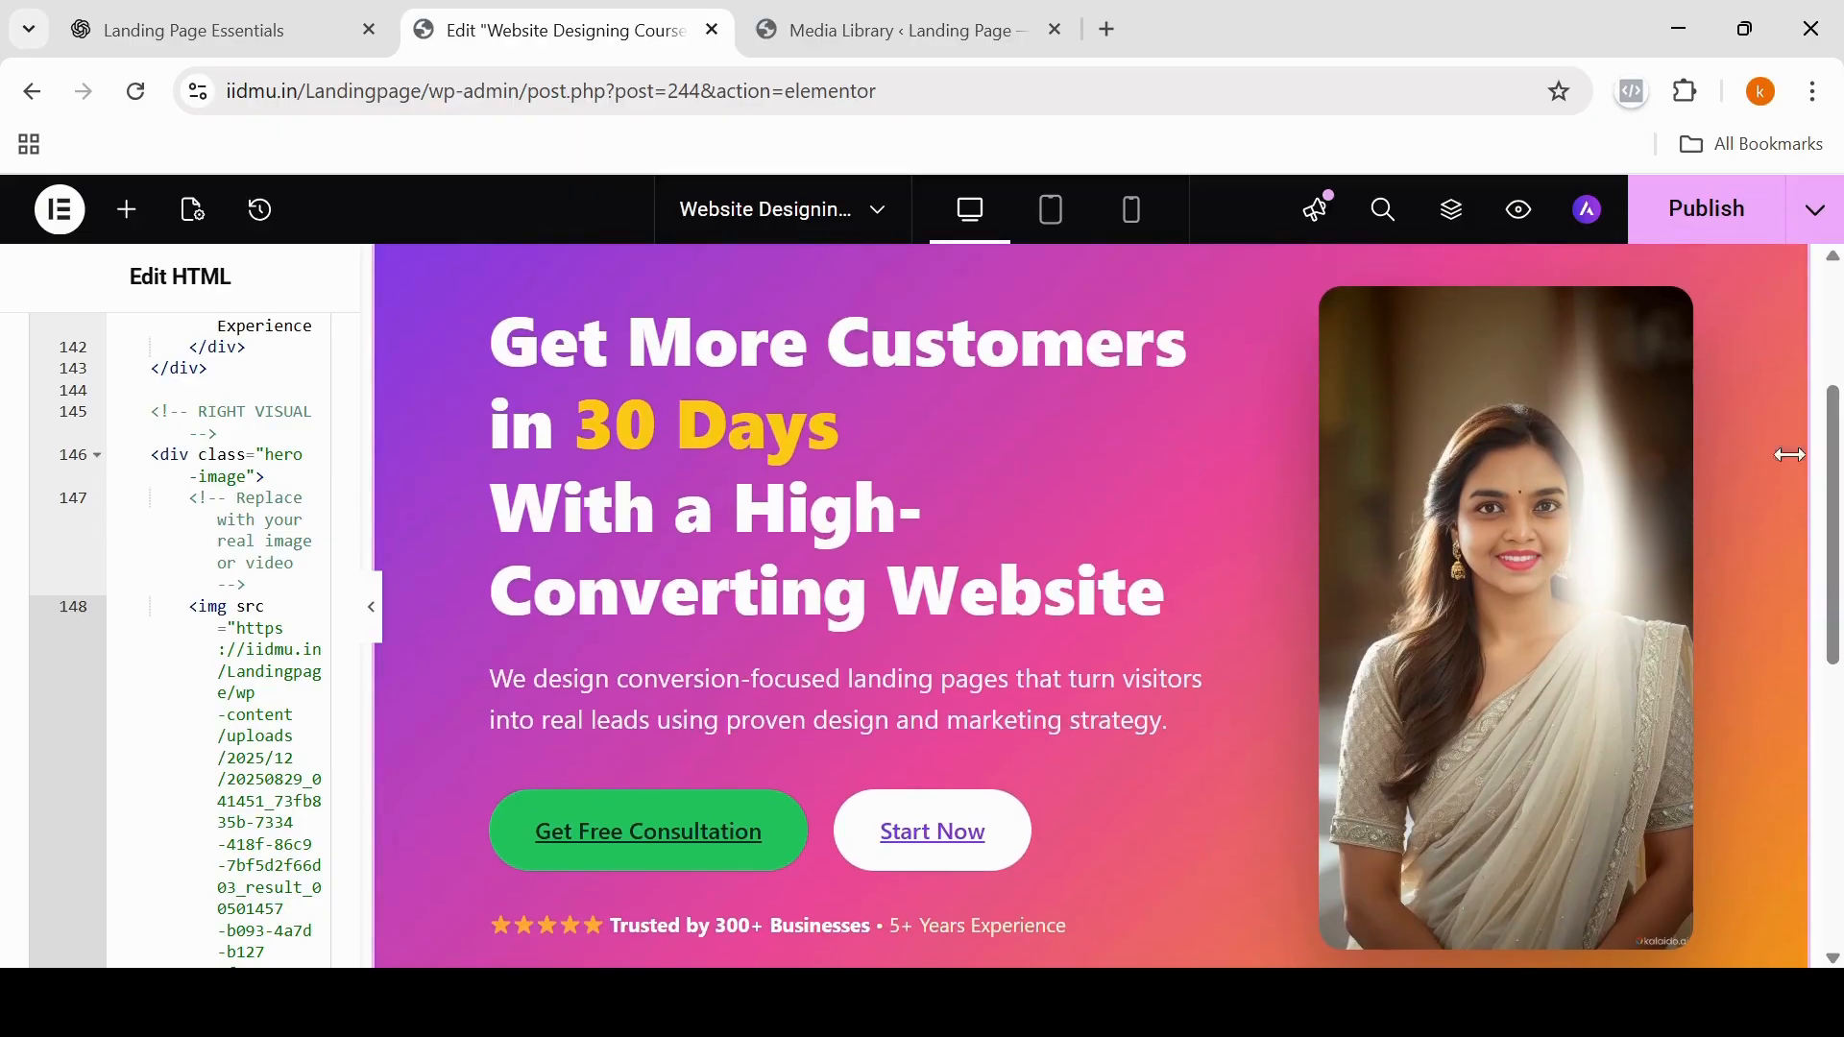
click(1704, 222)
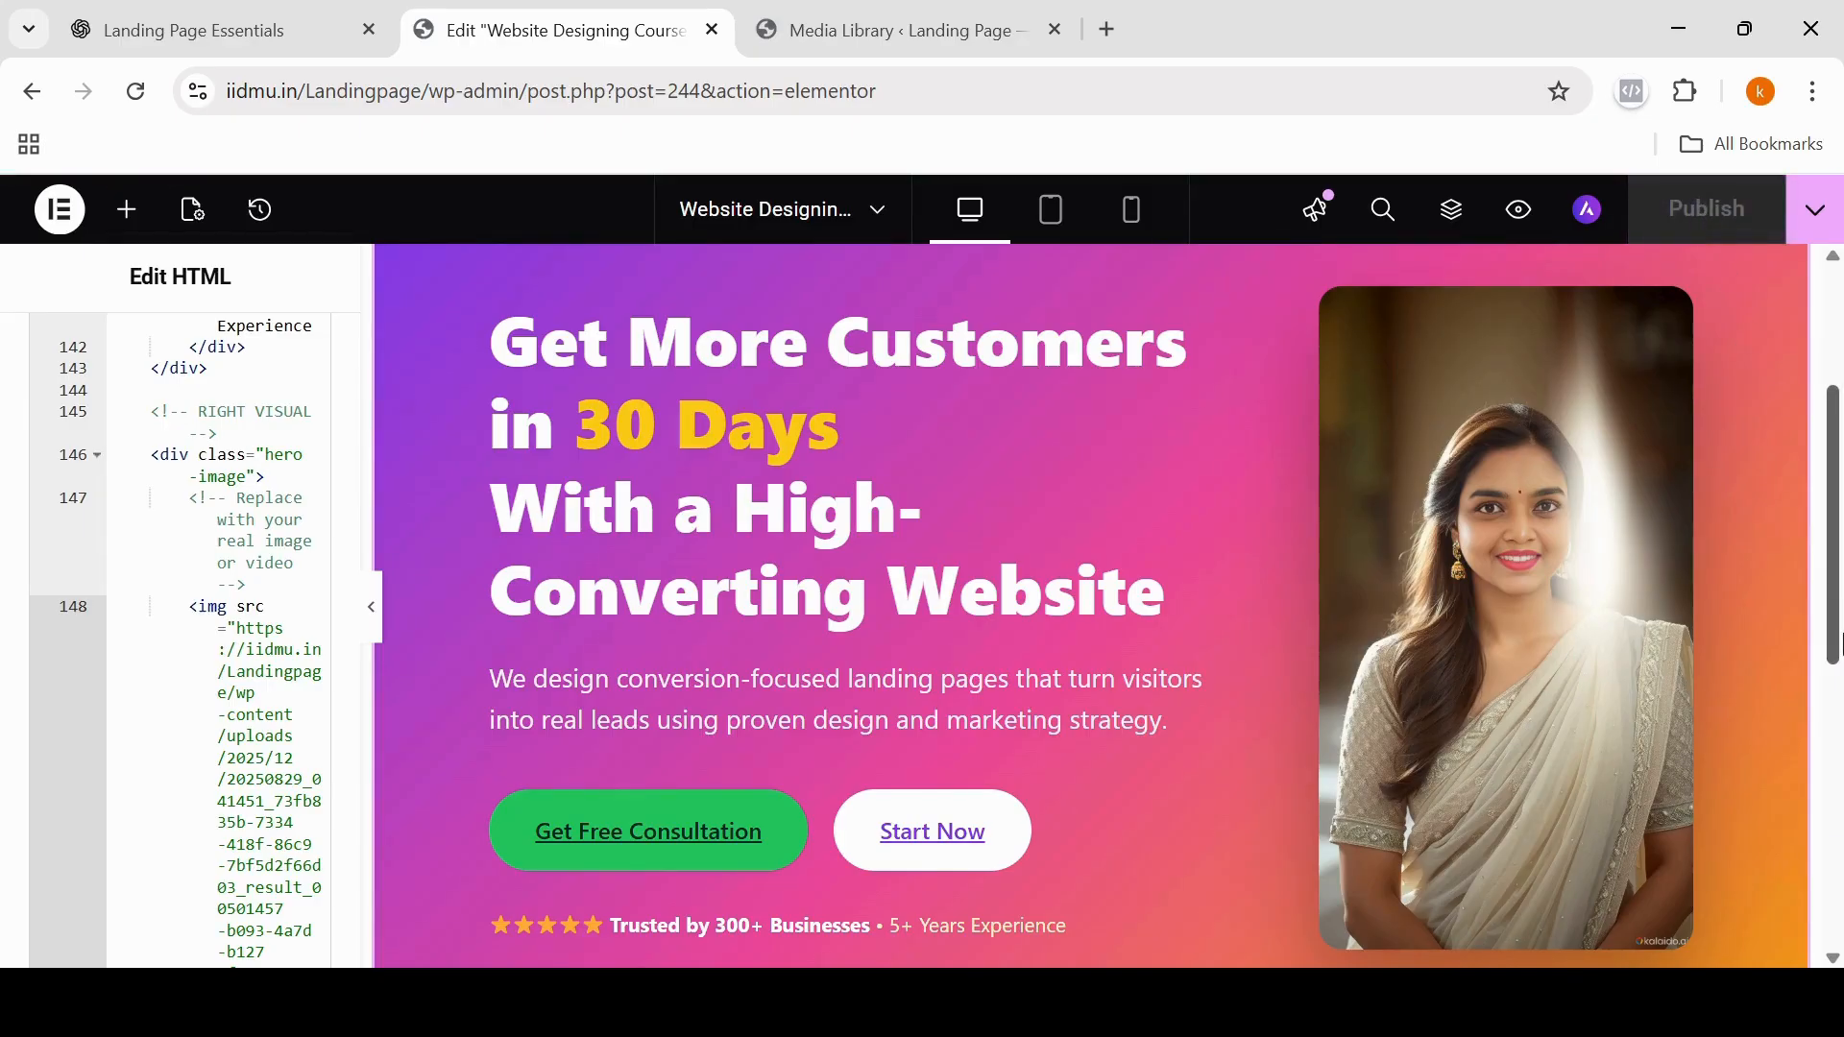
Step: Add a single-column Flexbox container below the hero section and open the widget list for it
drag(1838, 662, 1839, 908)
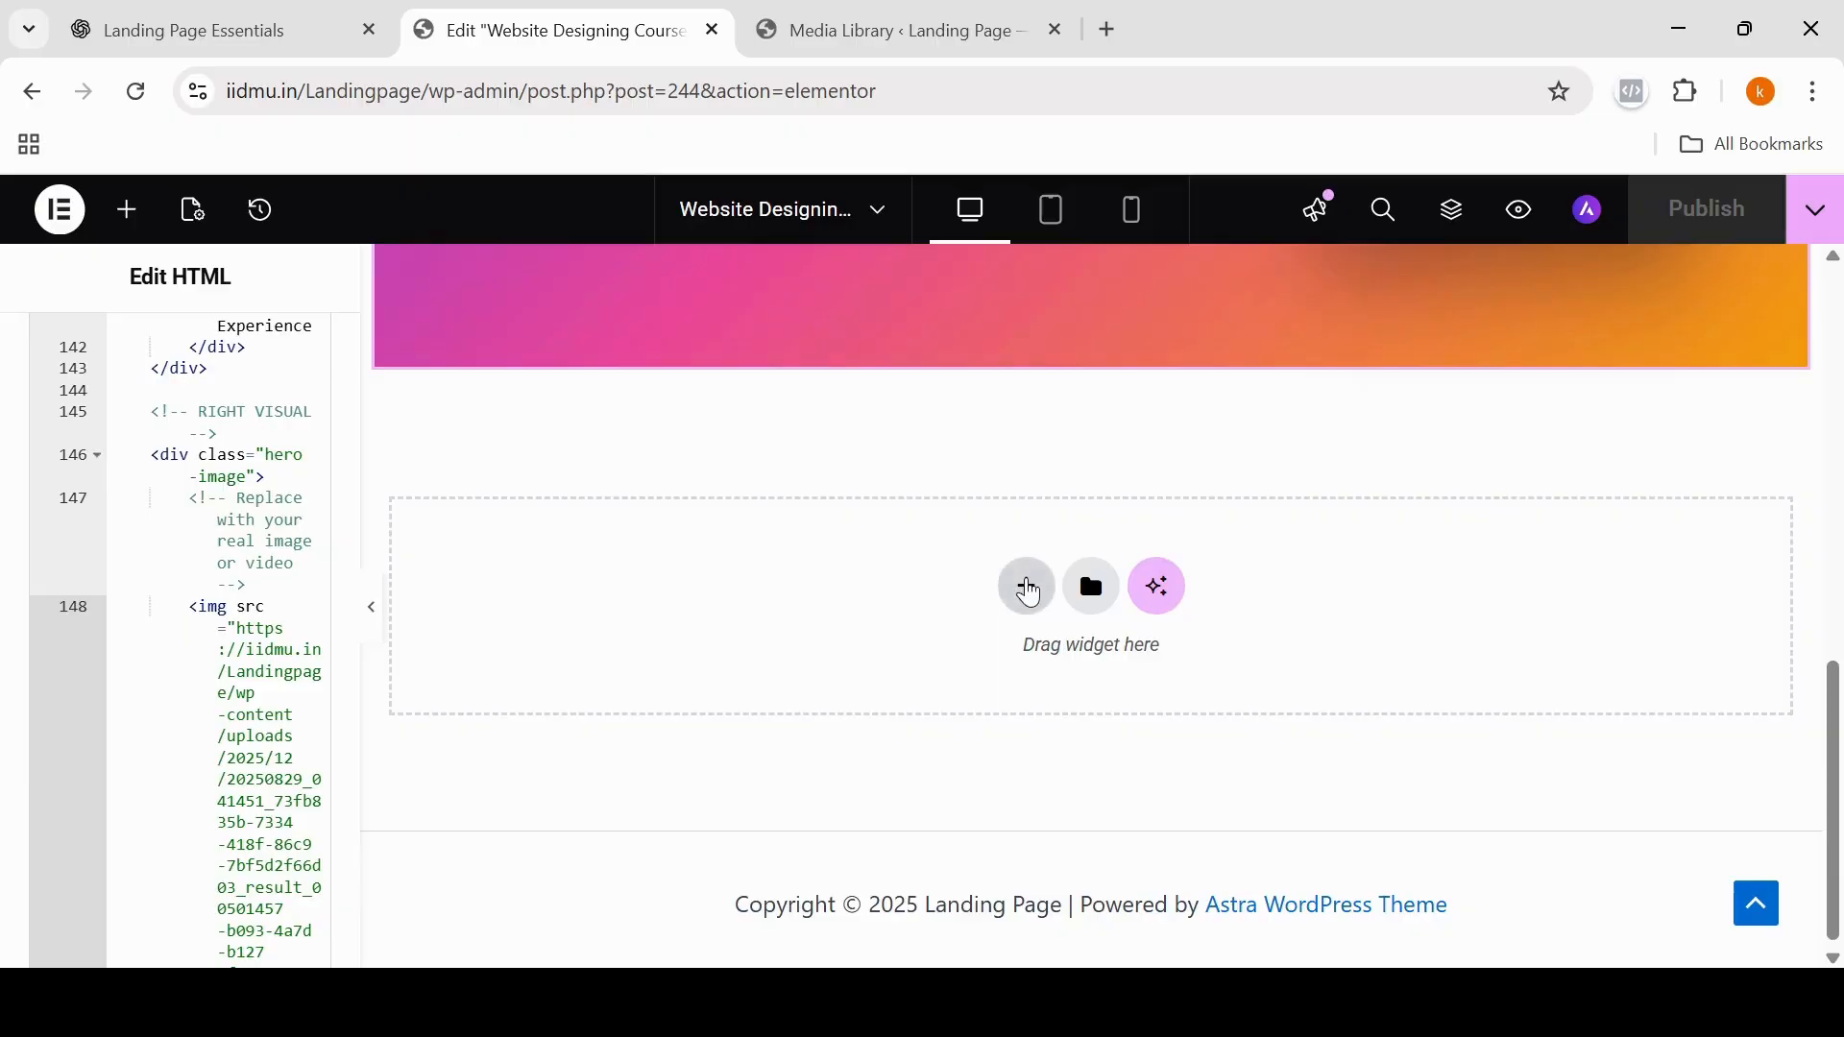
click(1026, 586)
click(978, 698)
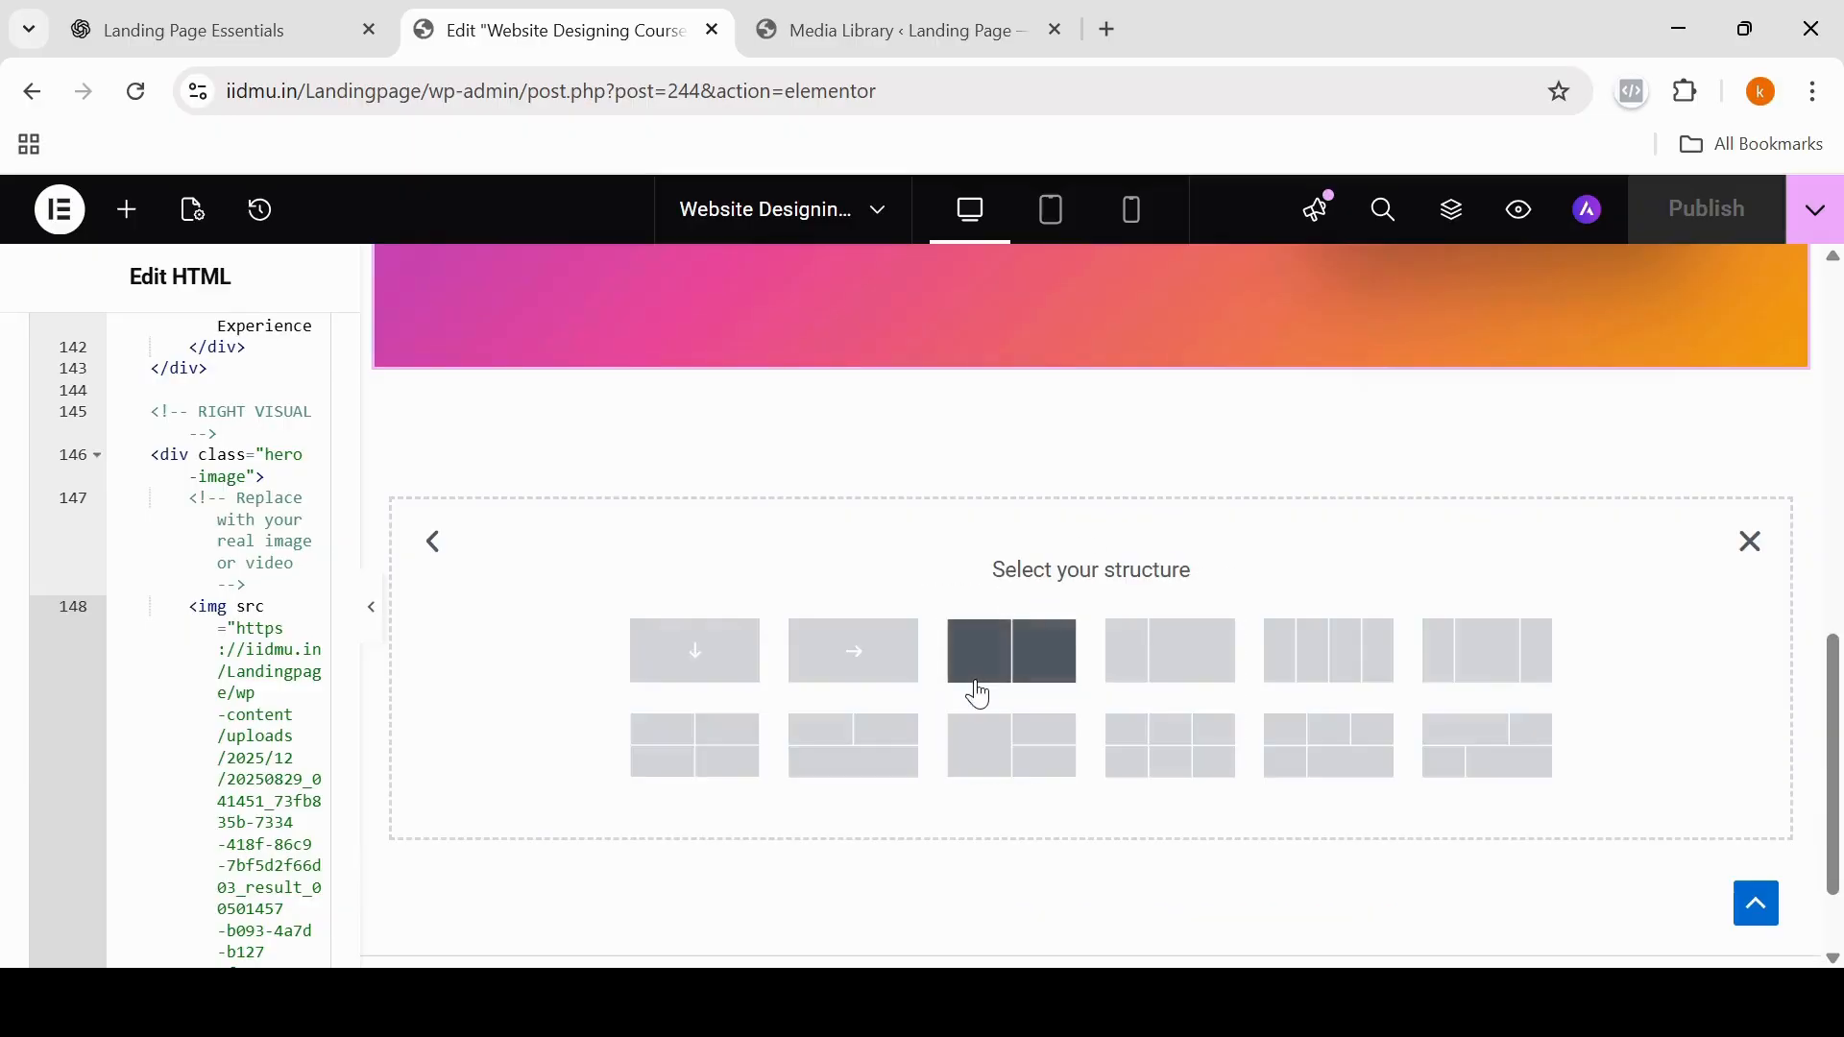
click(696, 663)
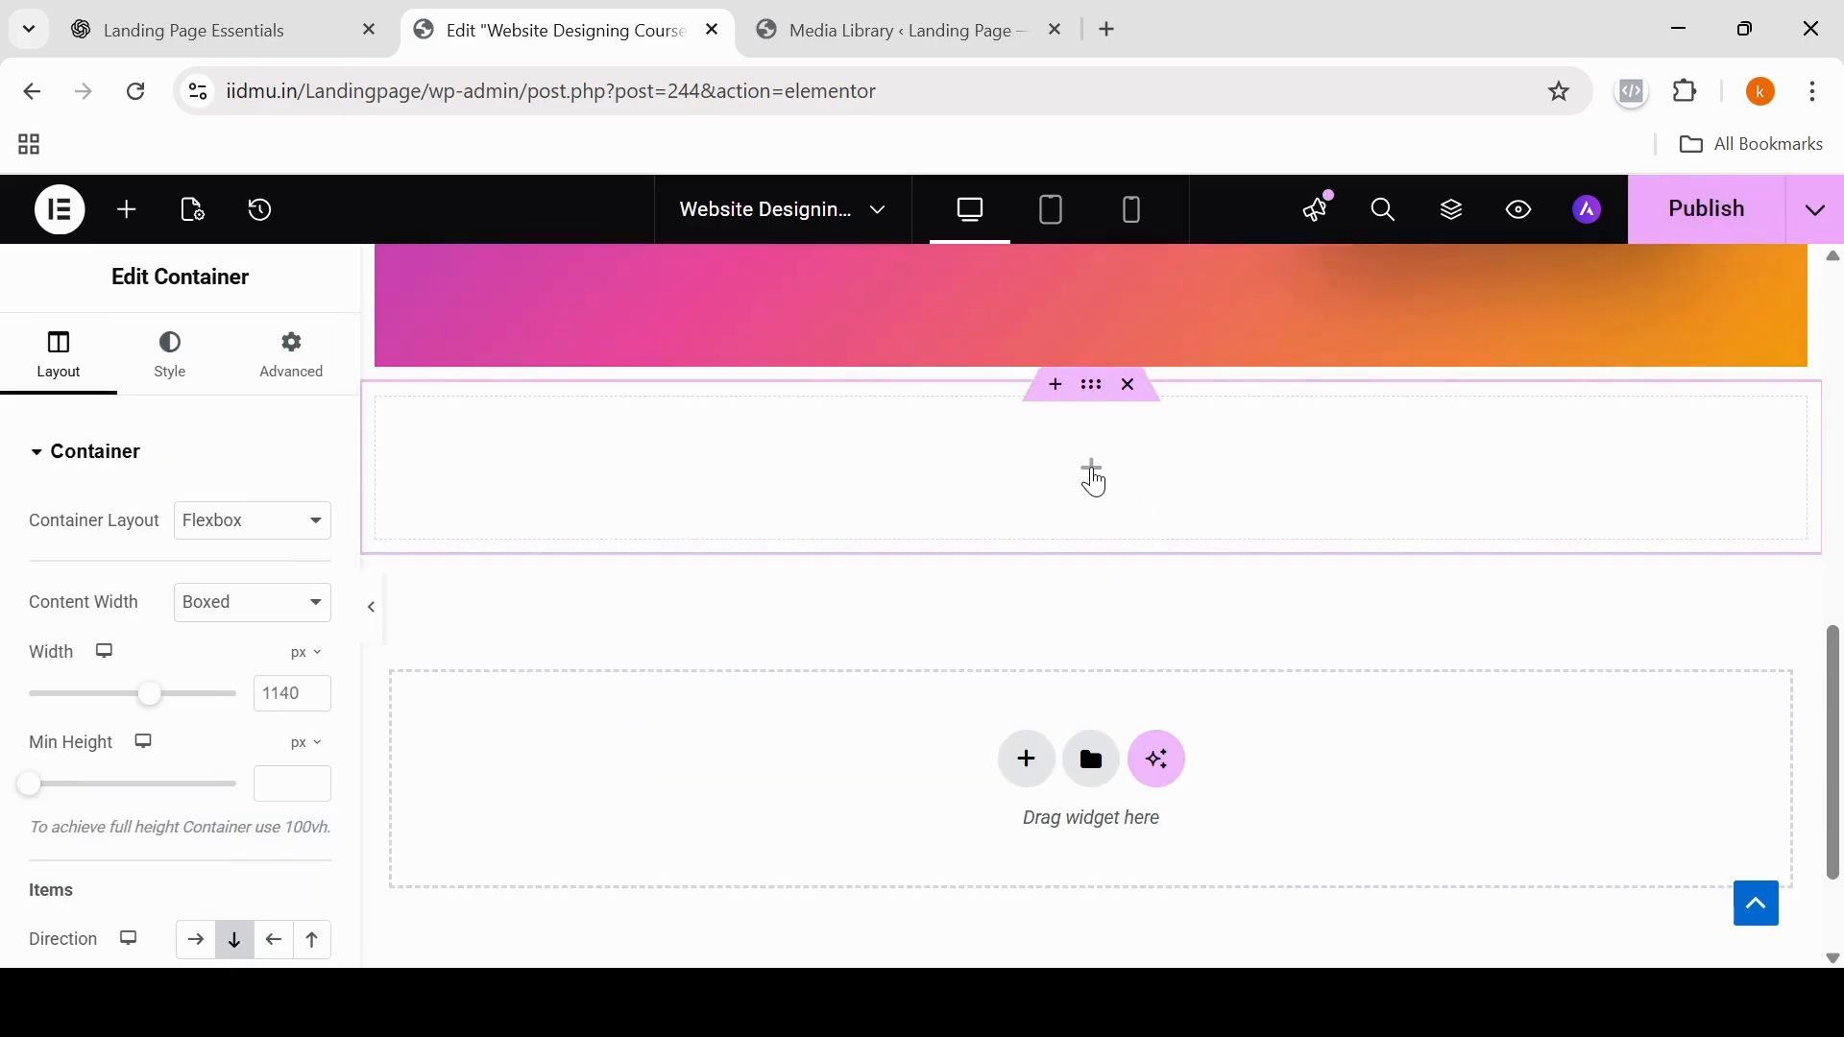
click(1094, 476)
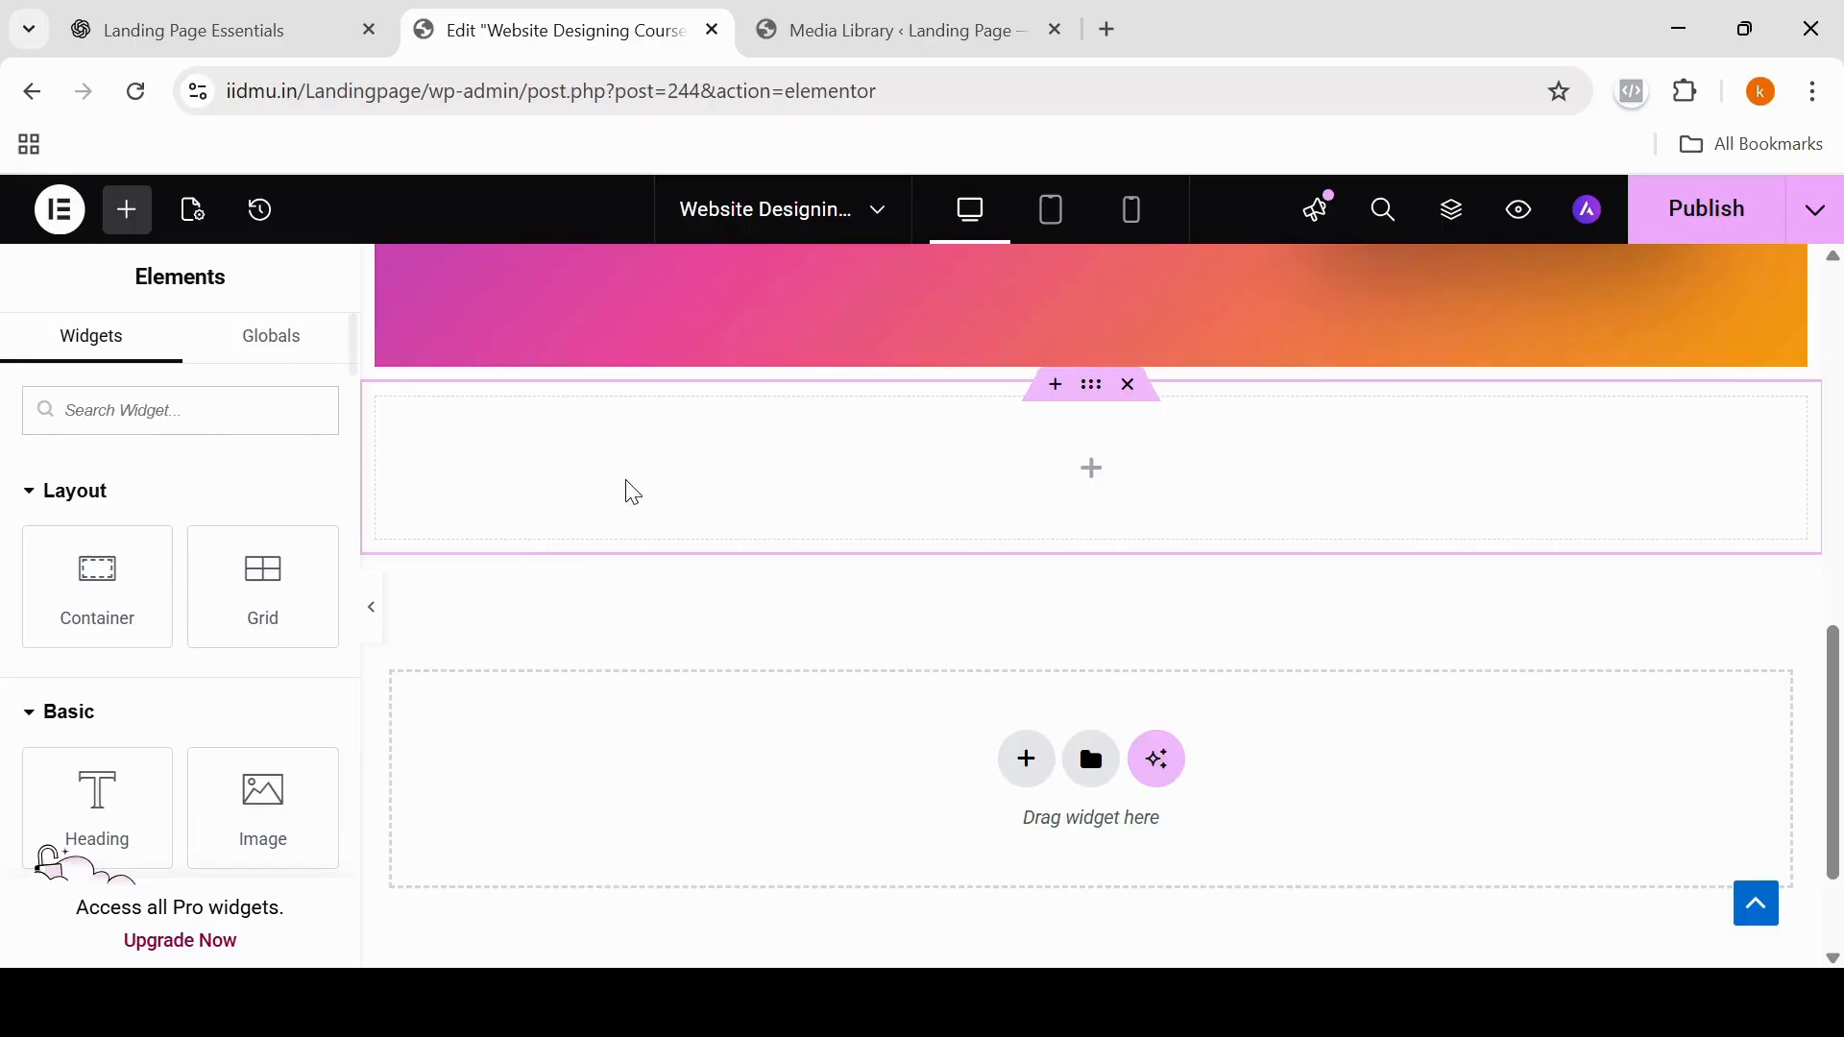
Step: Switch to the ChatGPT landing page guide and copy its "One Clear Goal (No Distractions)" section text
click(291, 47)
drag(1836, 845, 1789, 260)
drag(650, 336, 1090, 722)
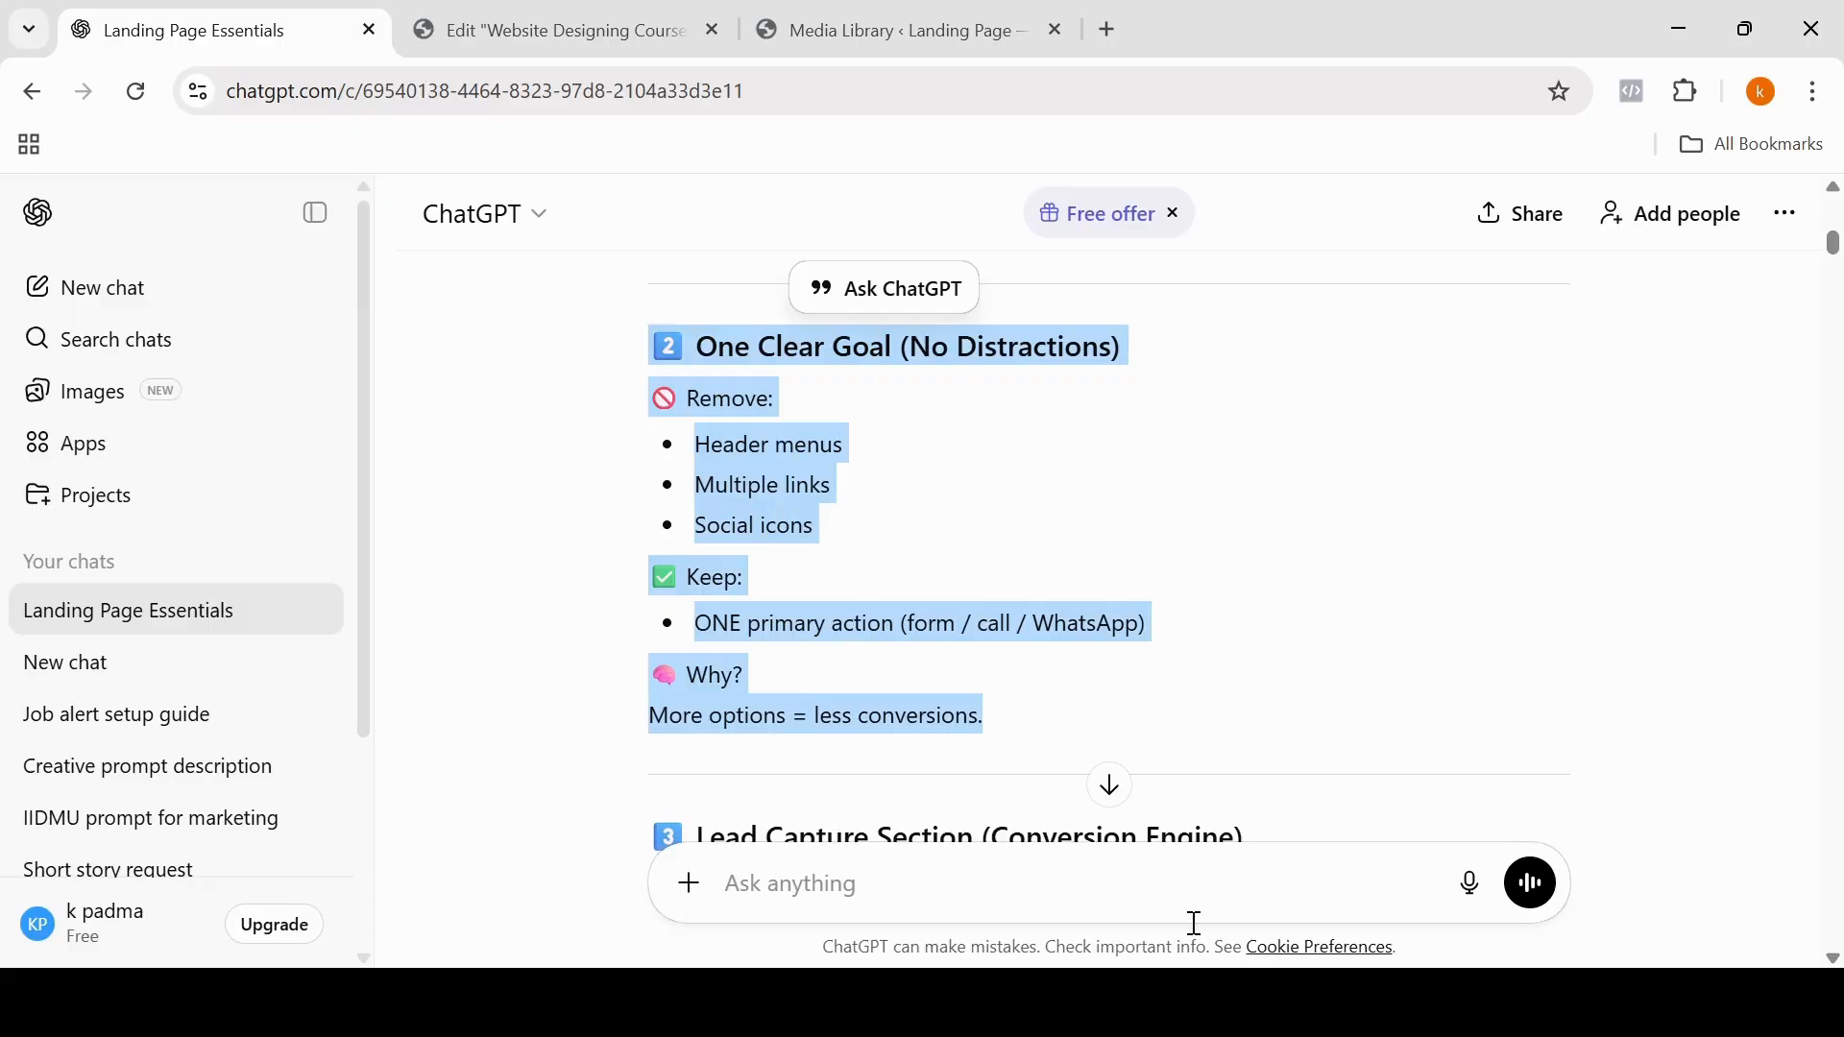
Step: Start a ChatGPT prompt with 'i want custom html code"' and paste the copied One Clear Goal text after it
click(740, 884)
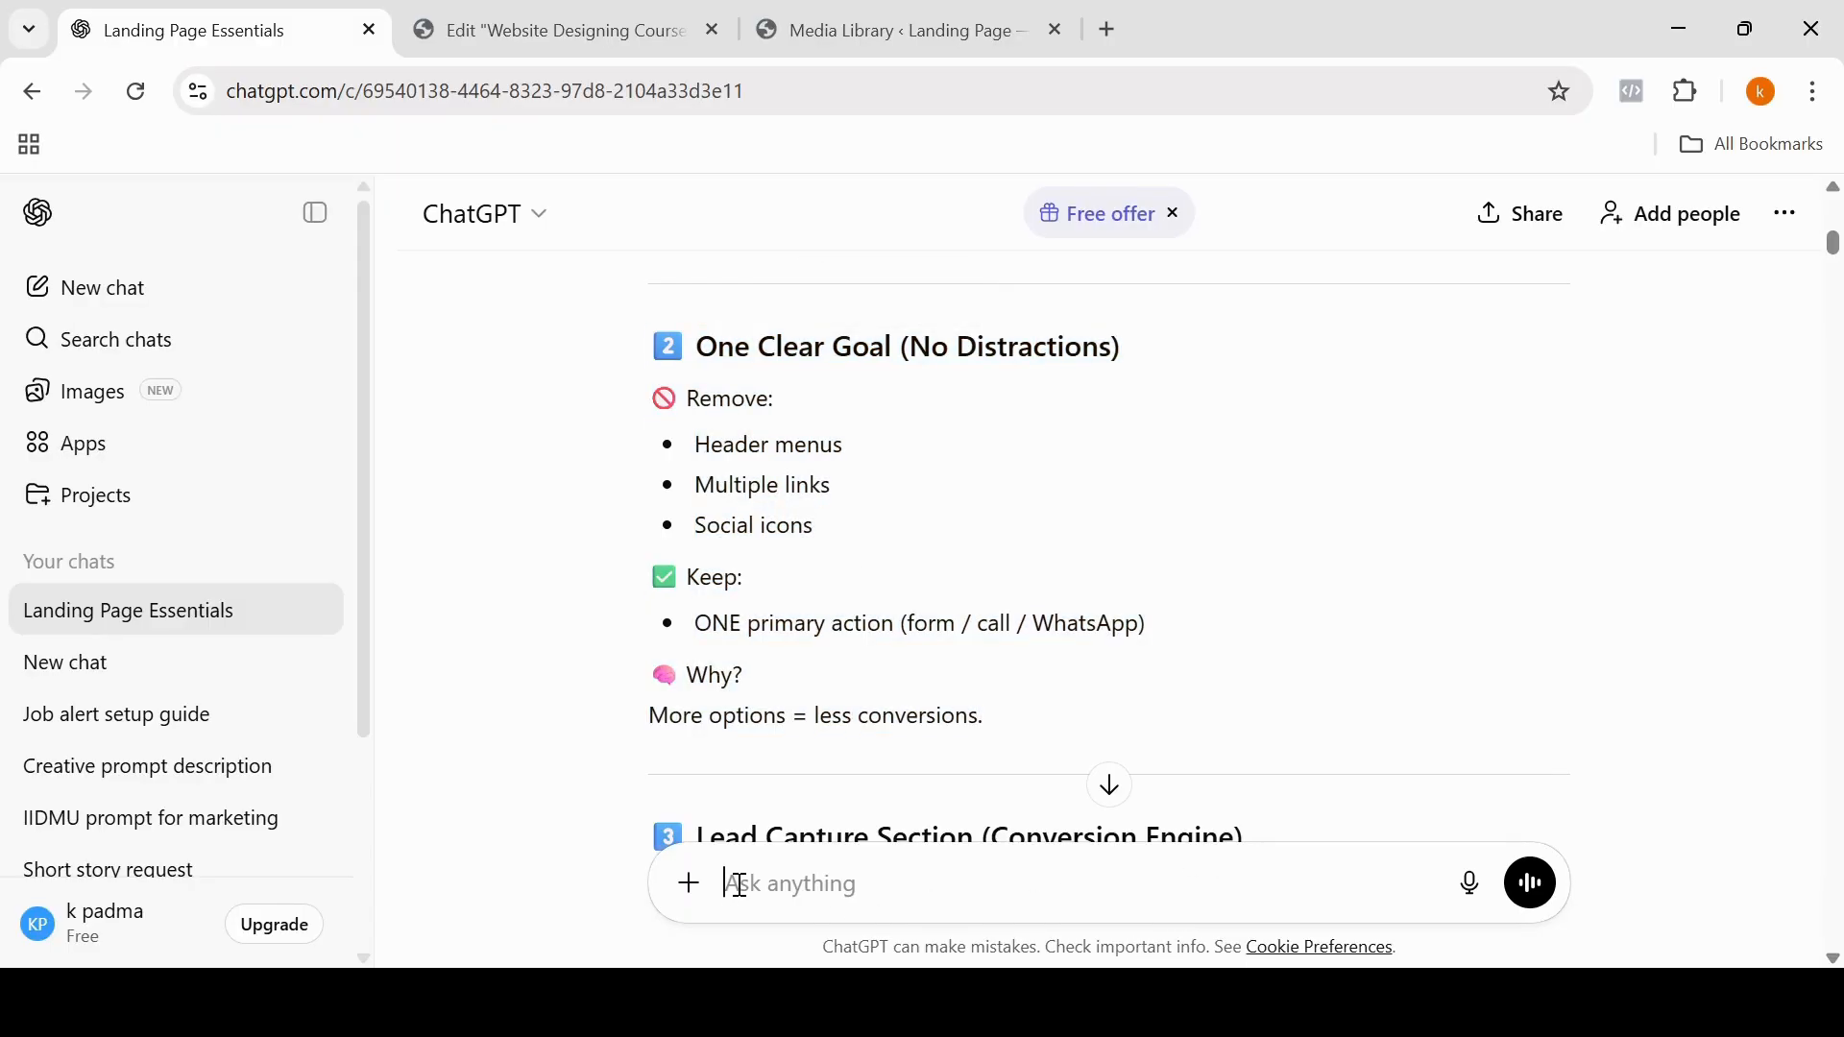
text(i want custom html)
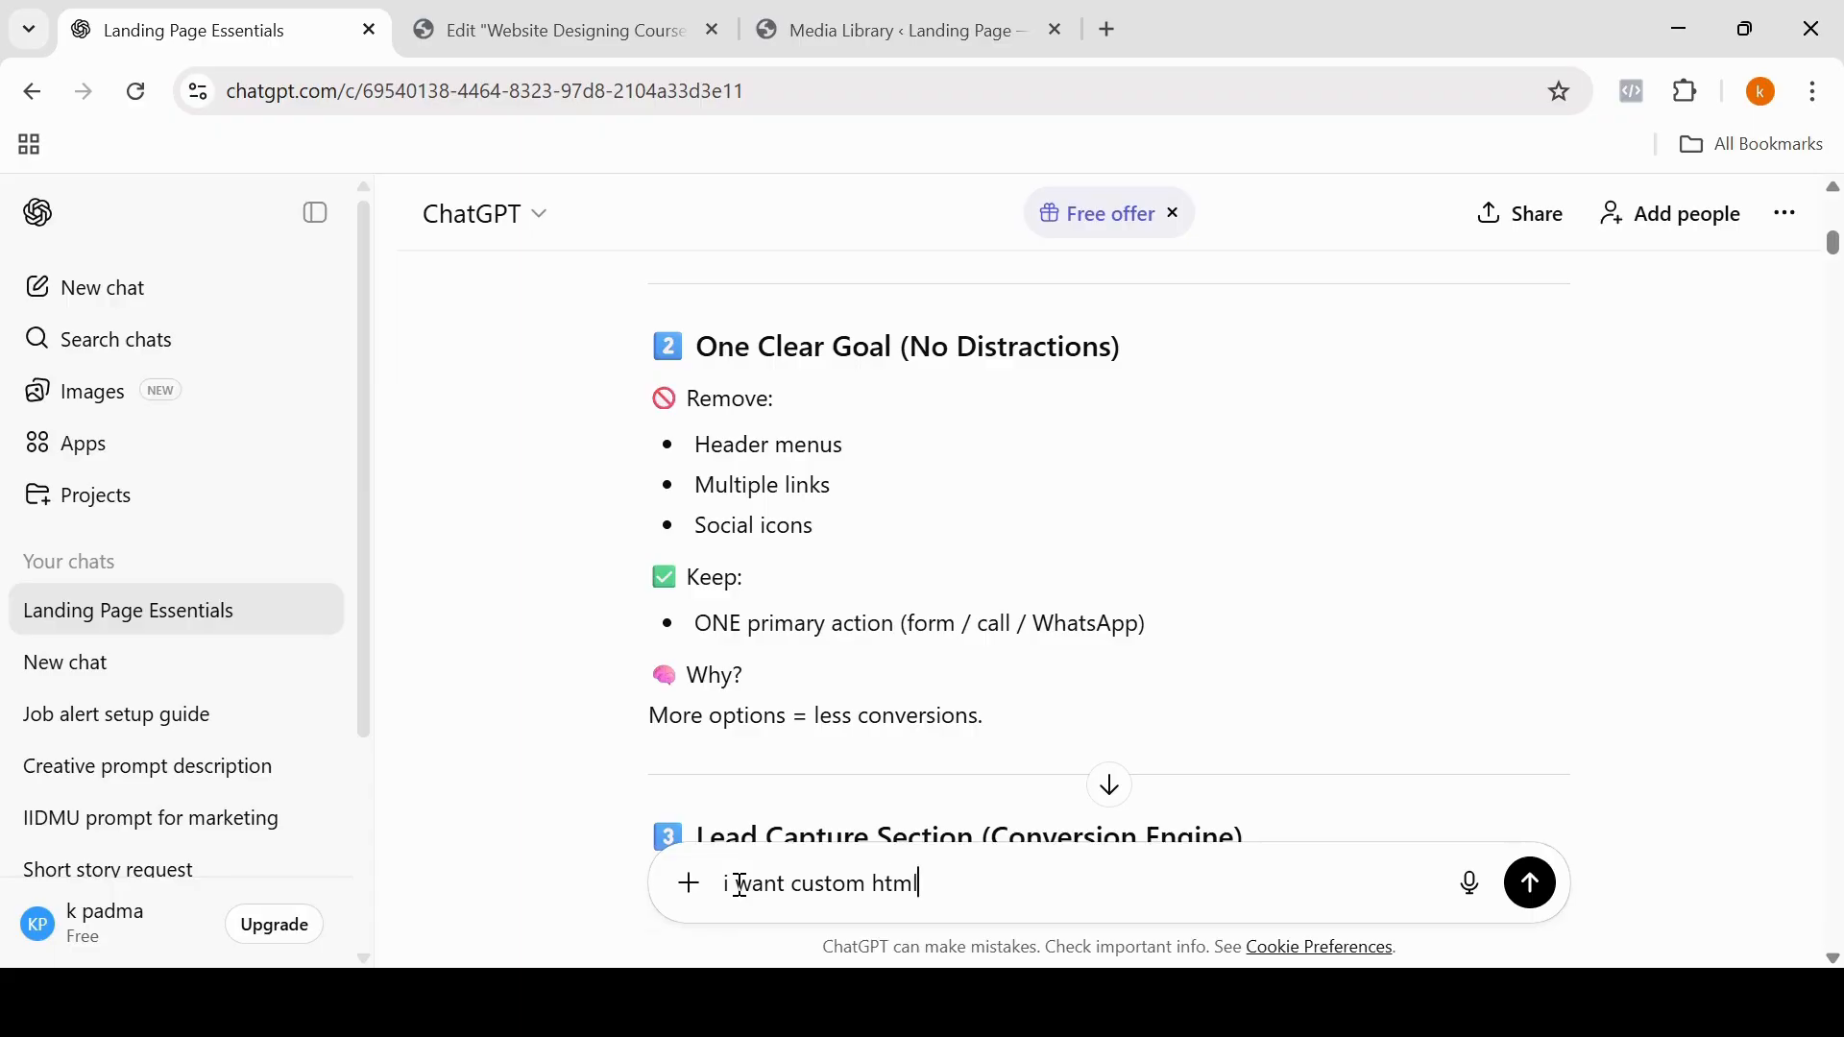
text( code")
key(ctrl+v)
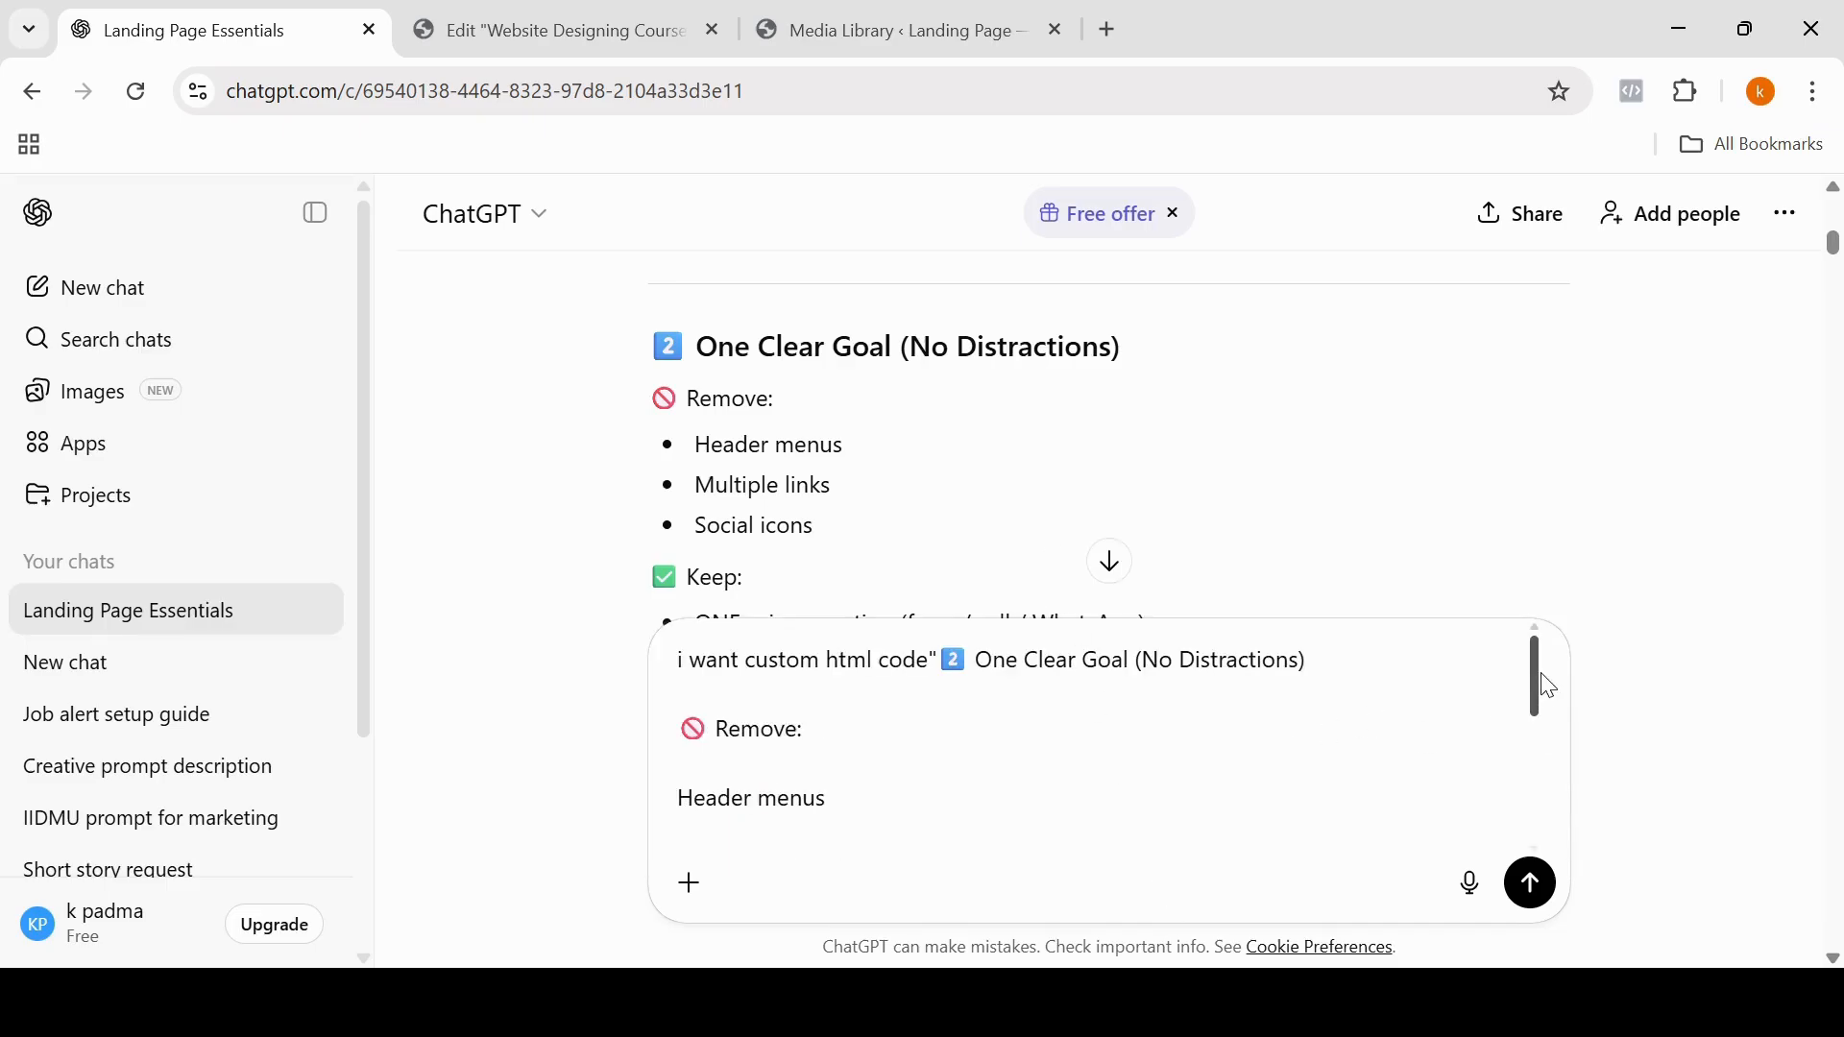
Step: Append "give me good back ground color and text color" to the end of the prompt and send it
drag(1539, 675, 1539, 862)
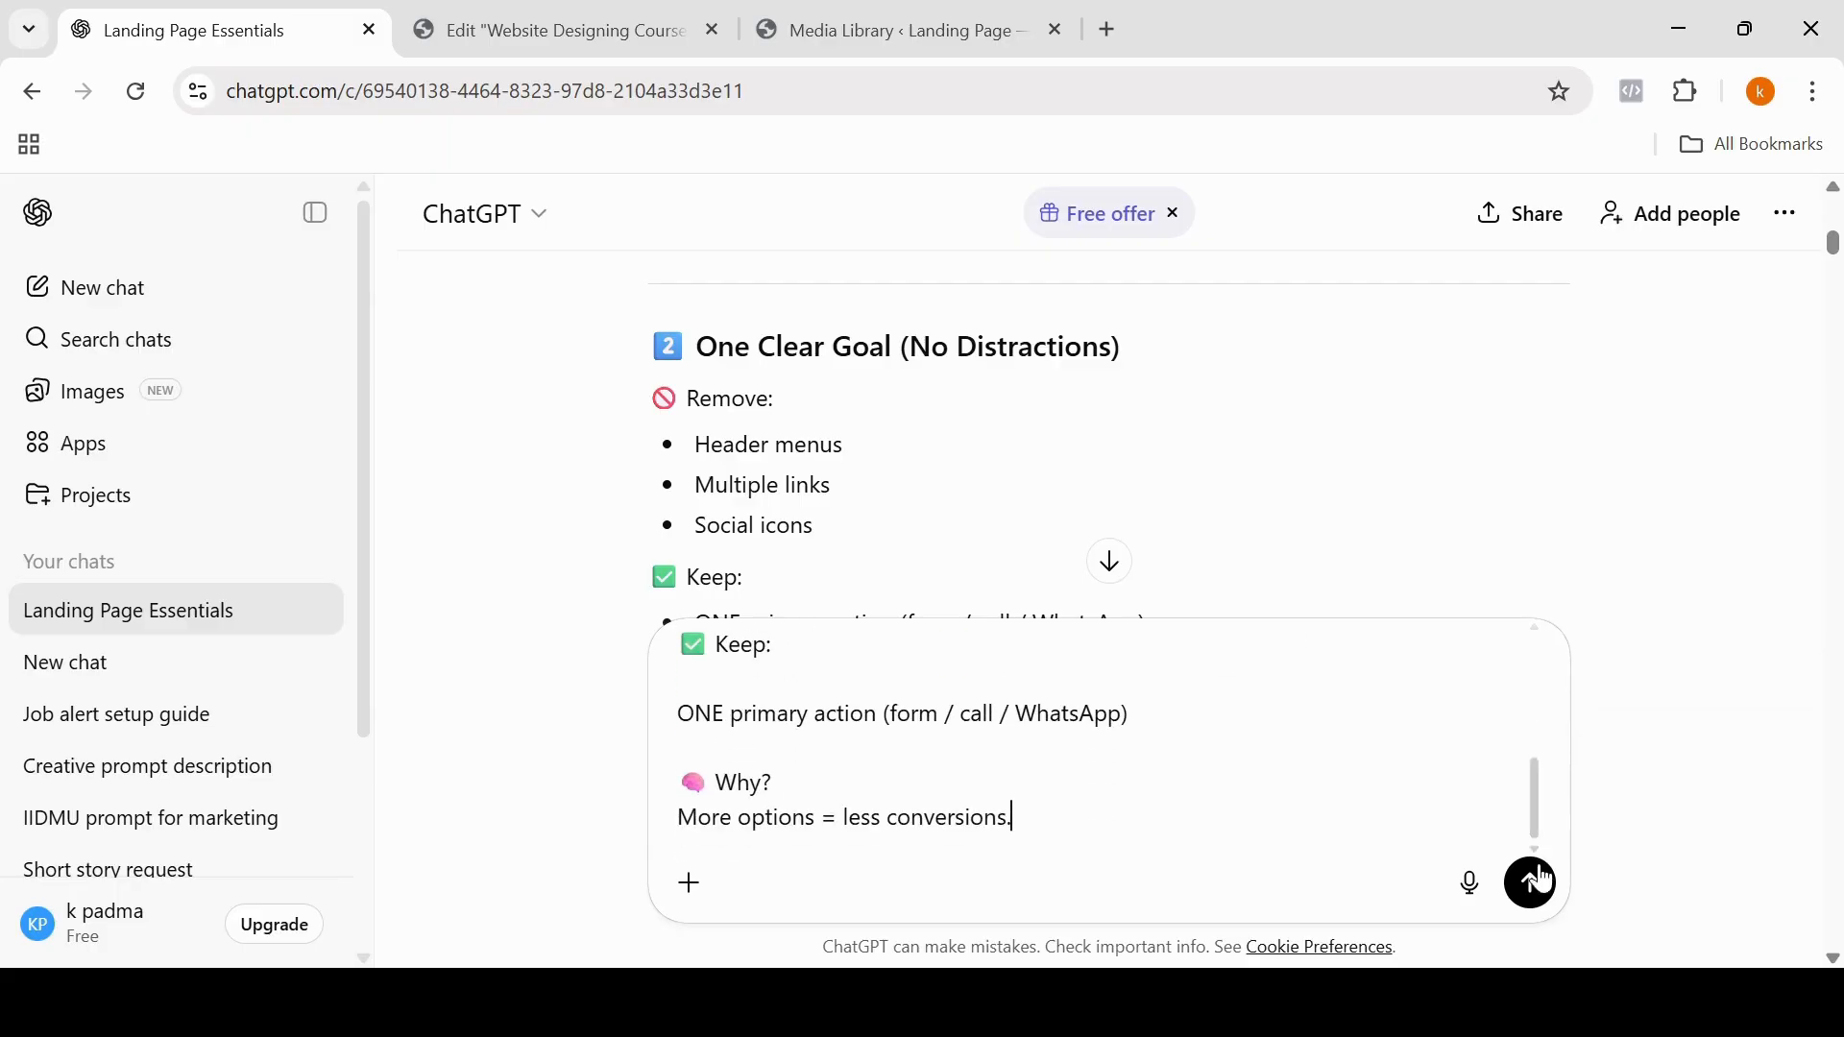
text(give me go)
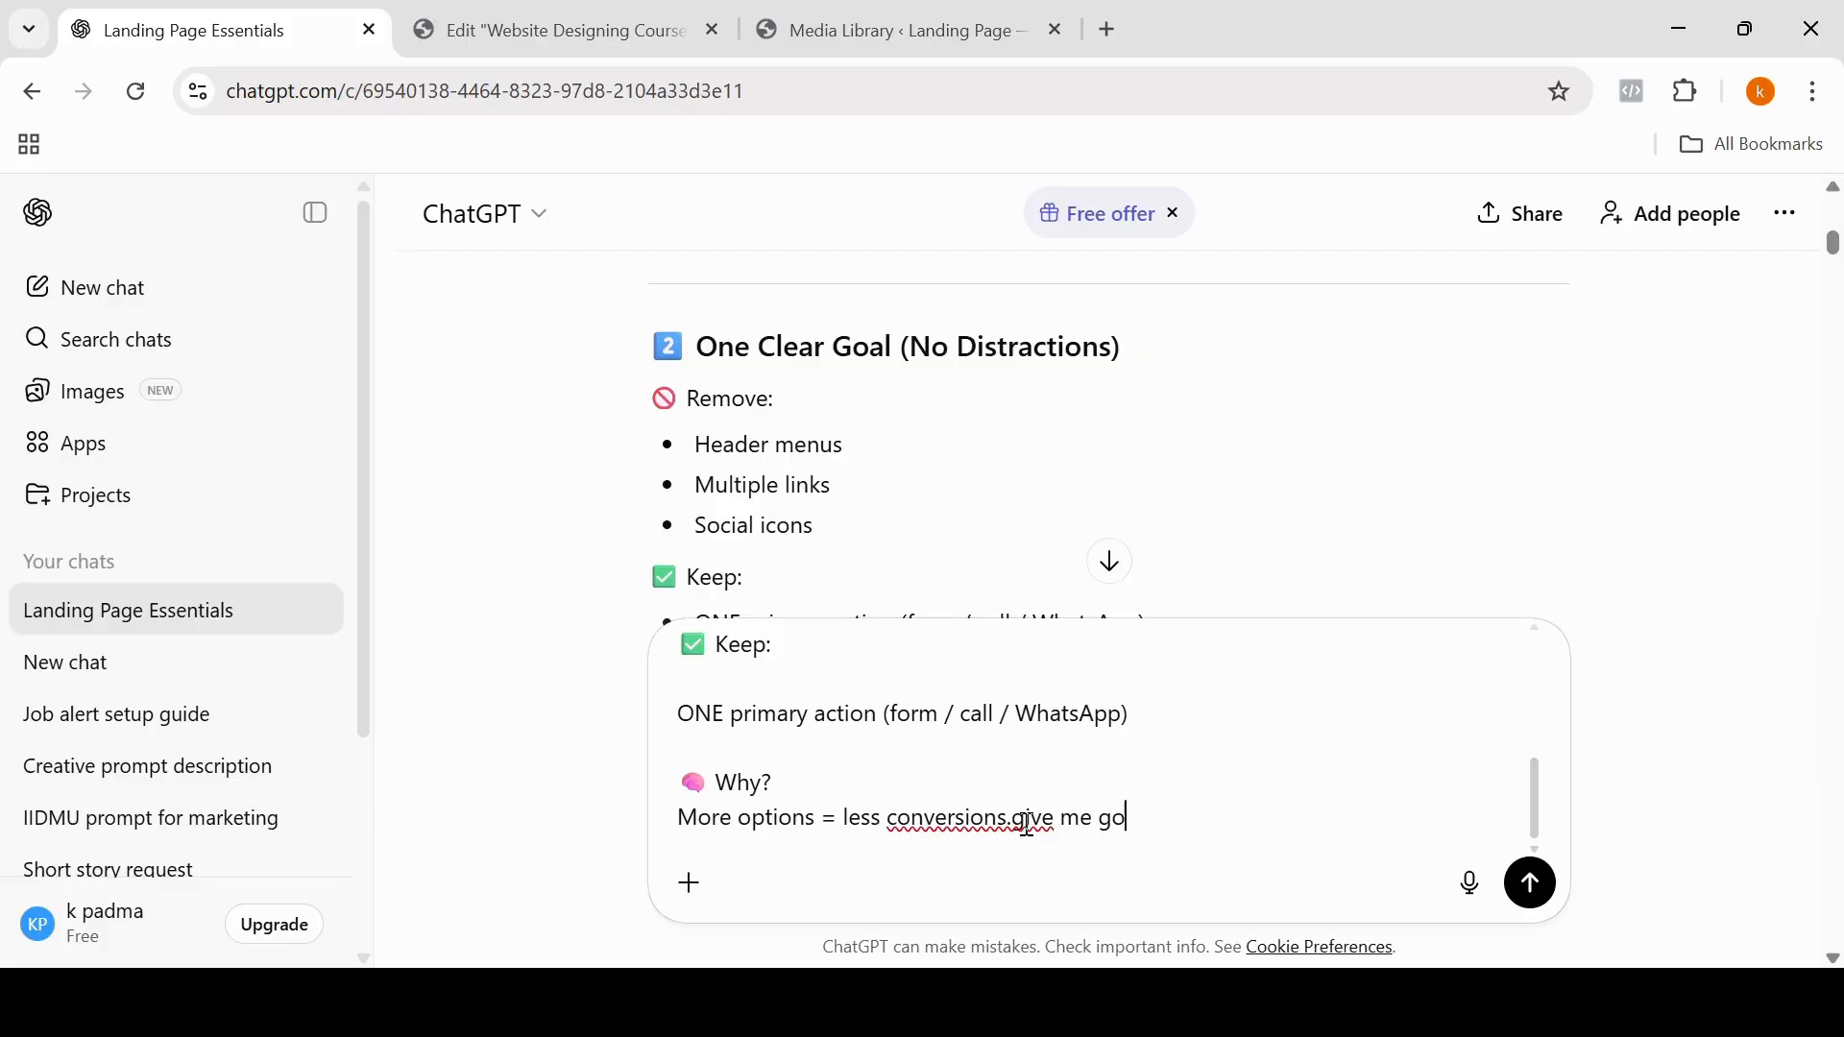
text(od back ground co)
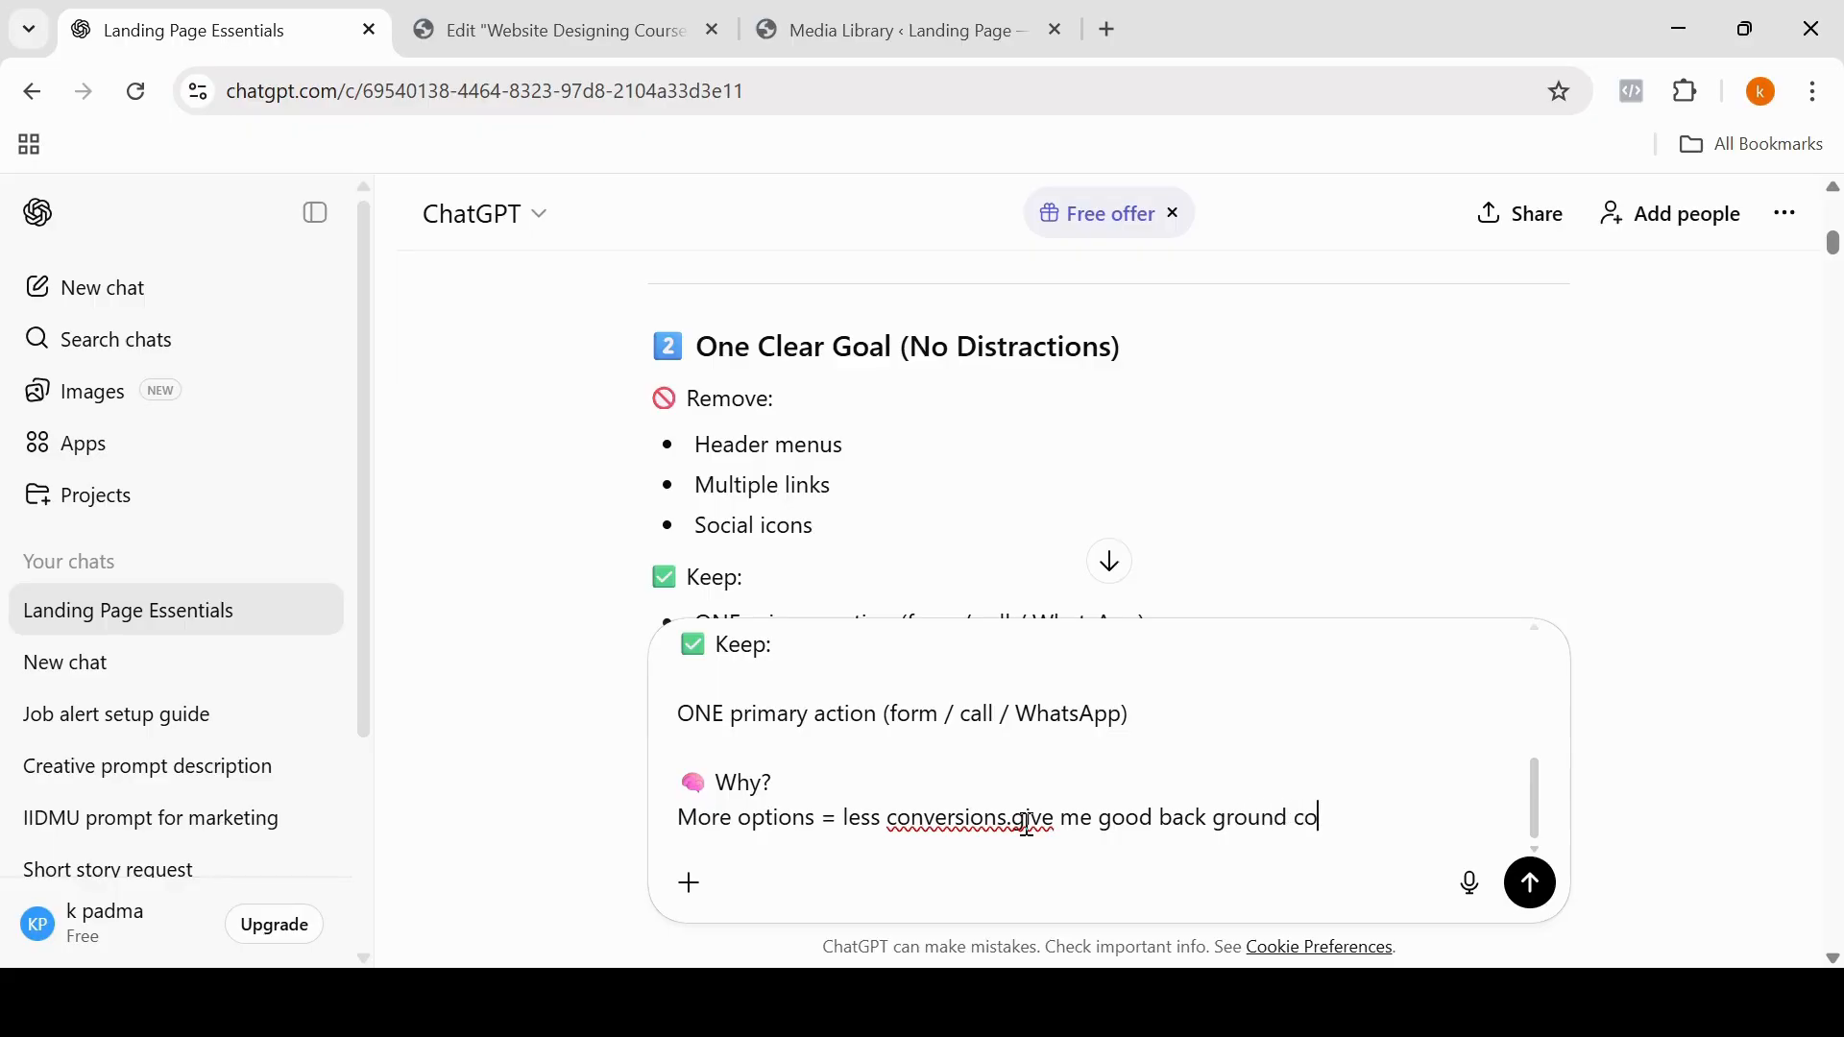
text(lor and)
text(text colou)
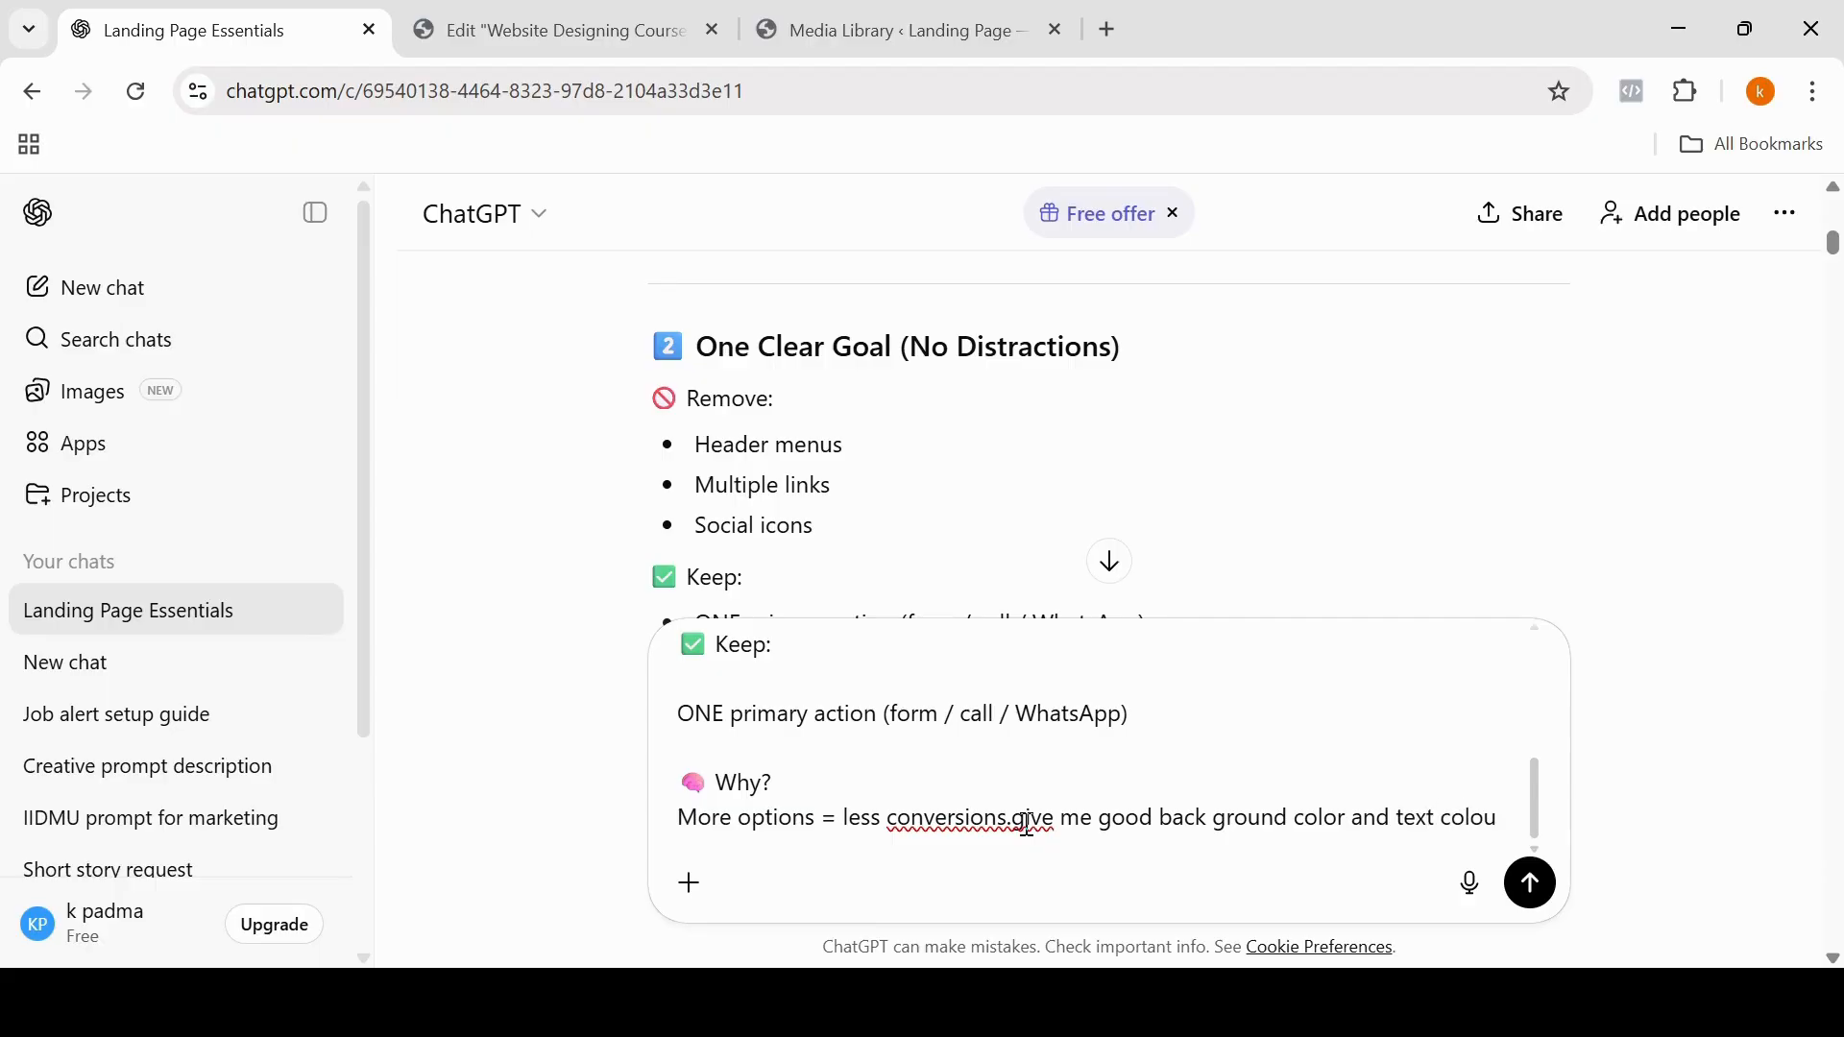
key(BackSpace)
text(r)
click(1535, 888)
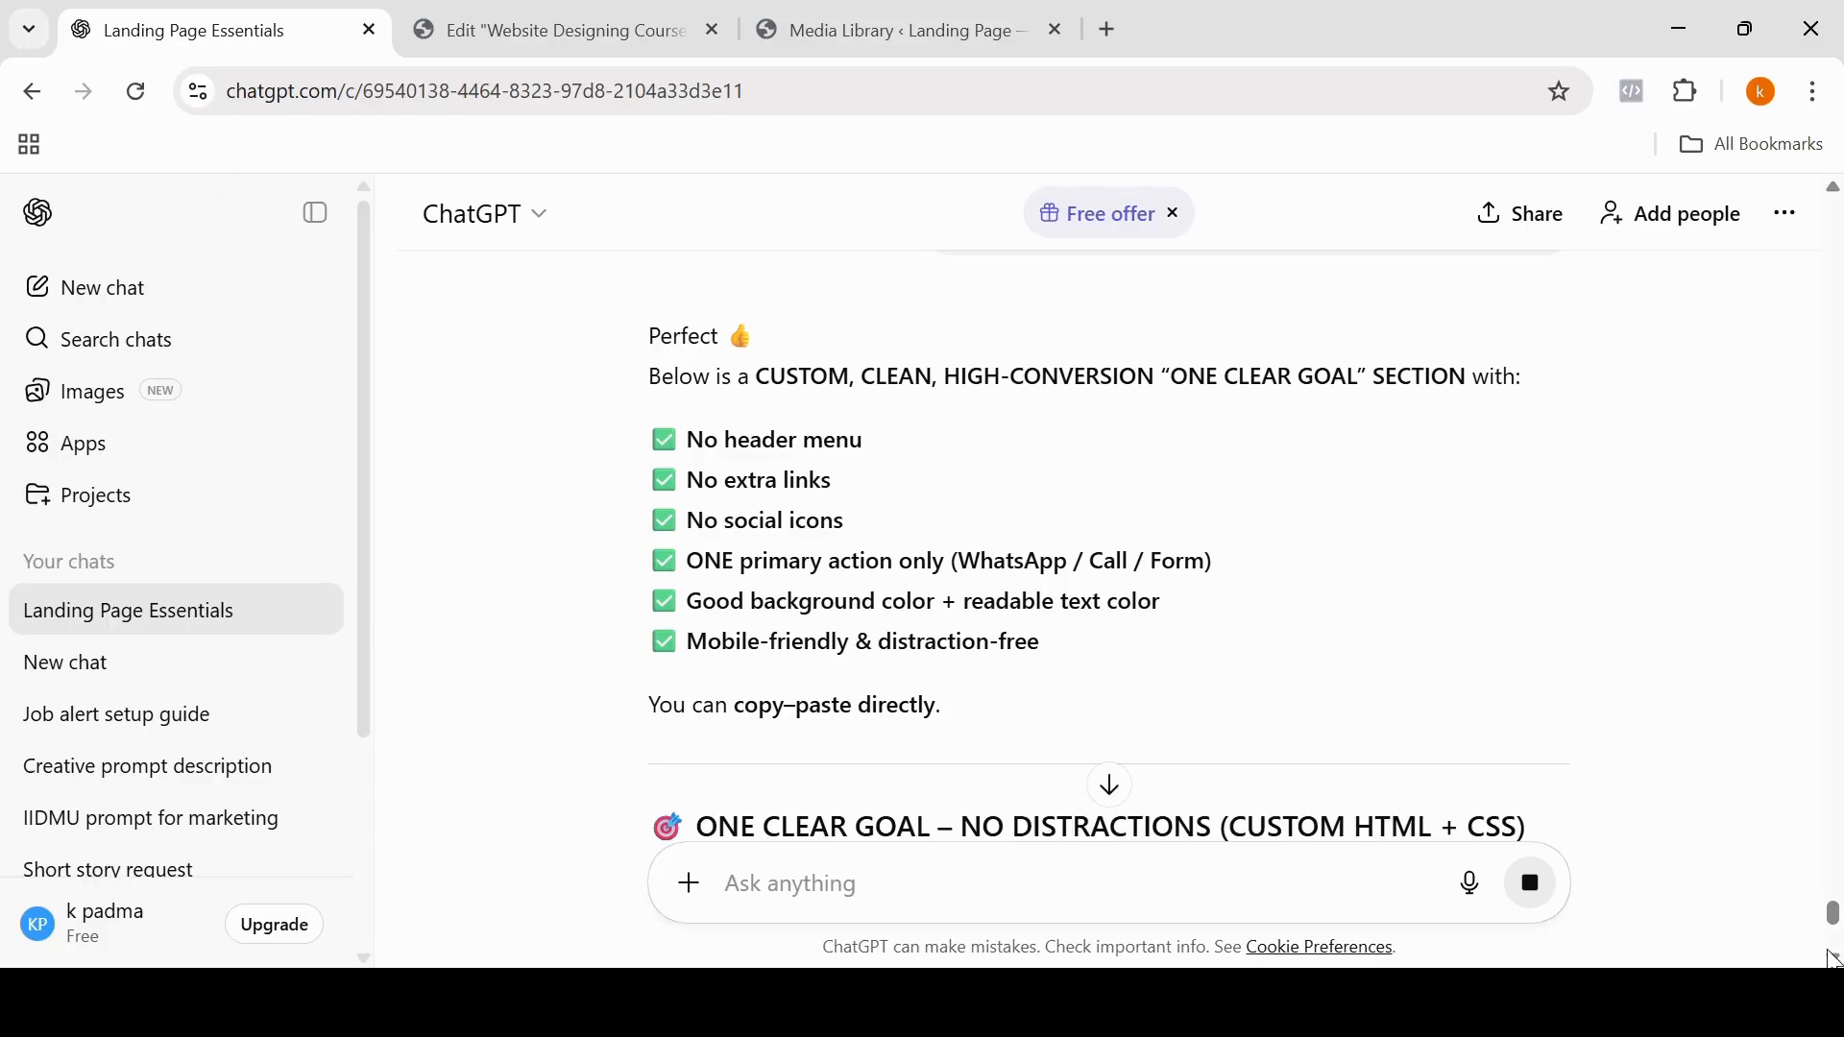
scroll(1834, 957, down, 4)
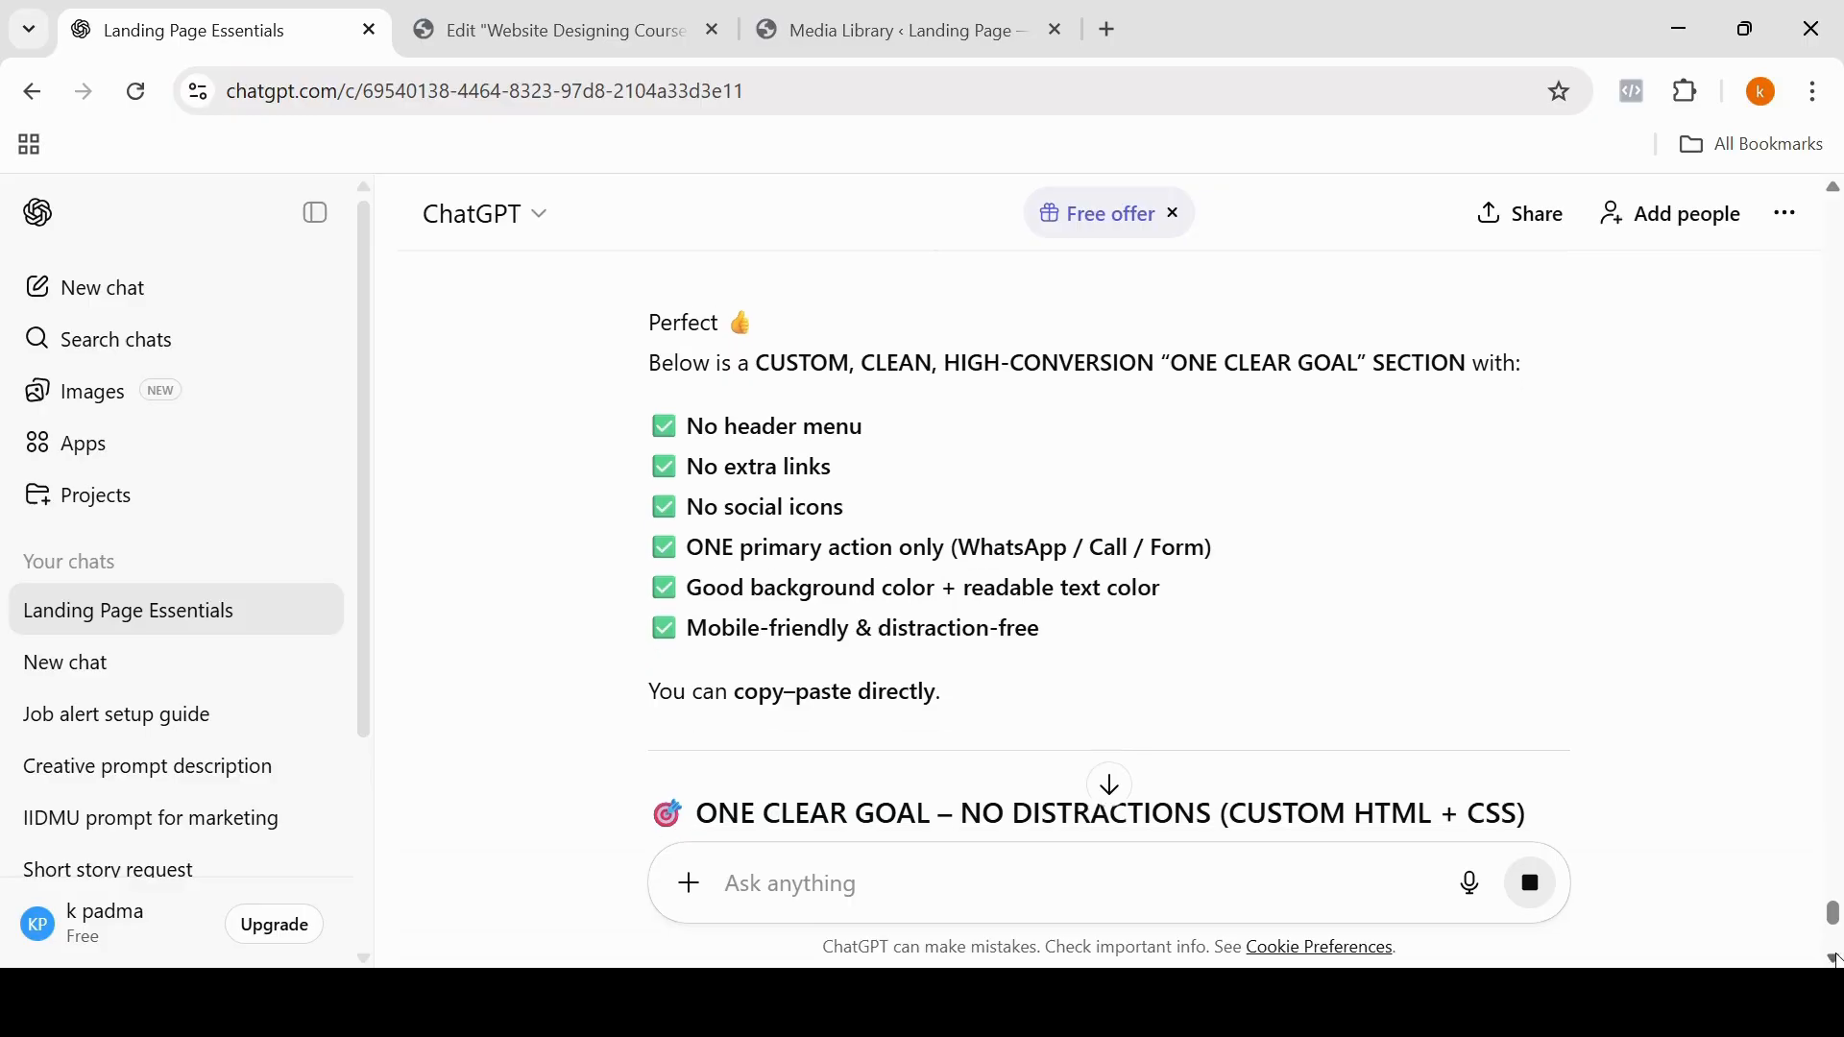
Step: Copy the generated "One Clear Goal – No Distractions" HTML code from the ChatGPT reply
scroll(1834, 958, down, 2)
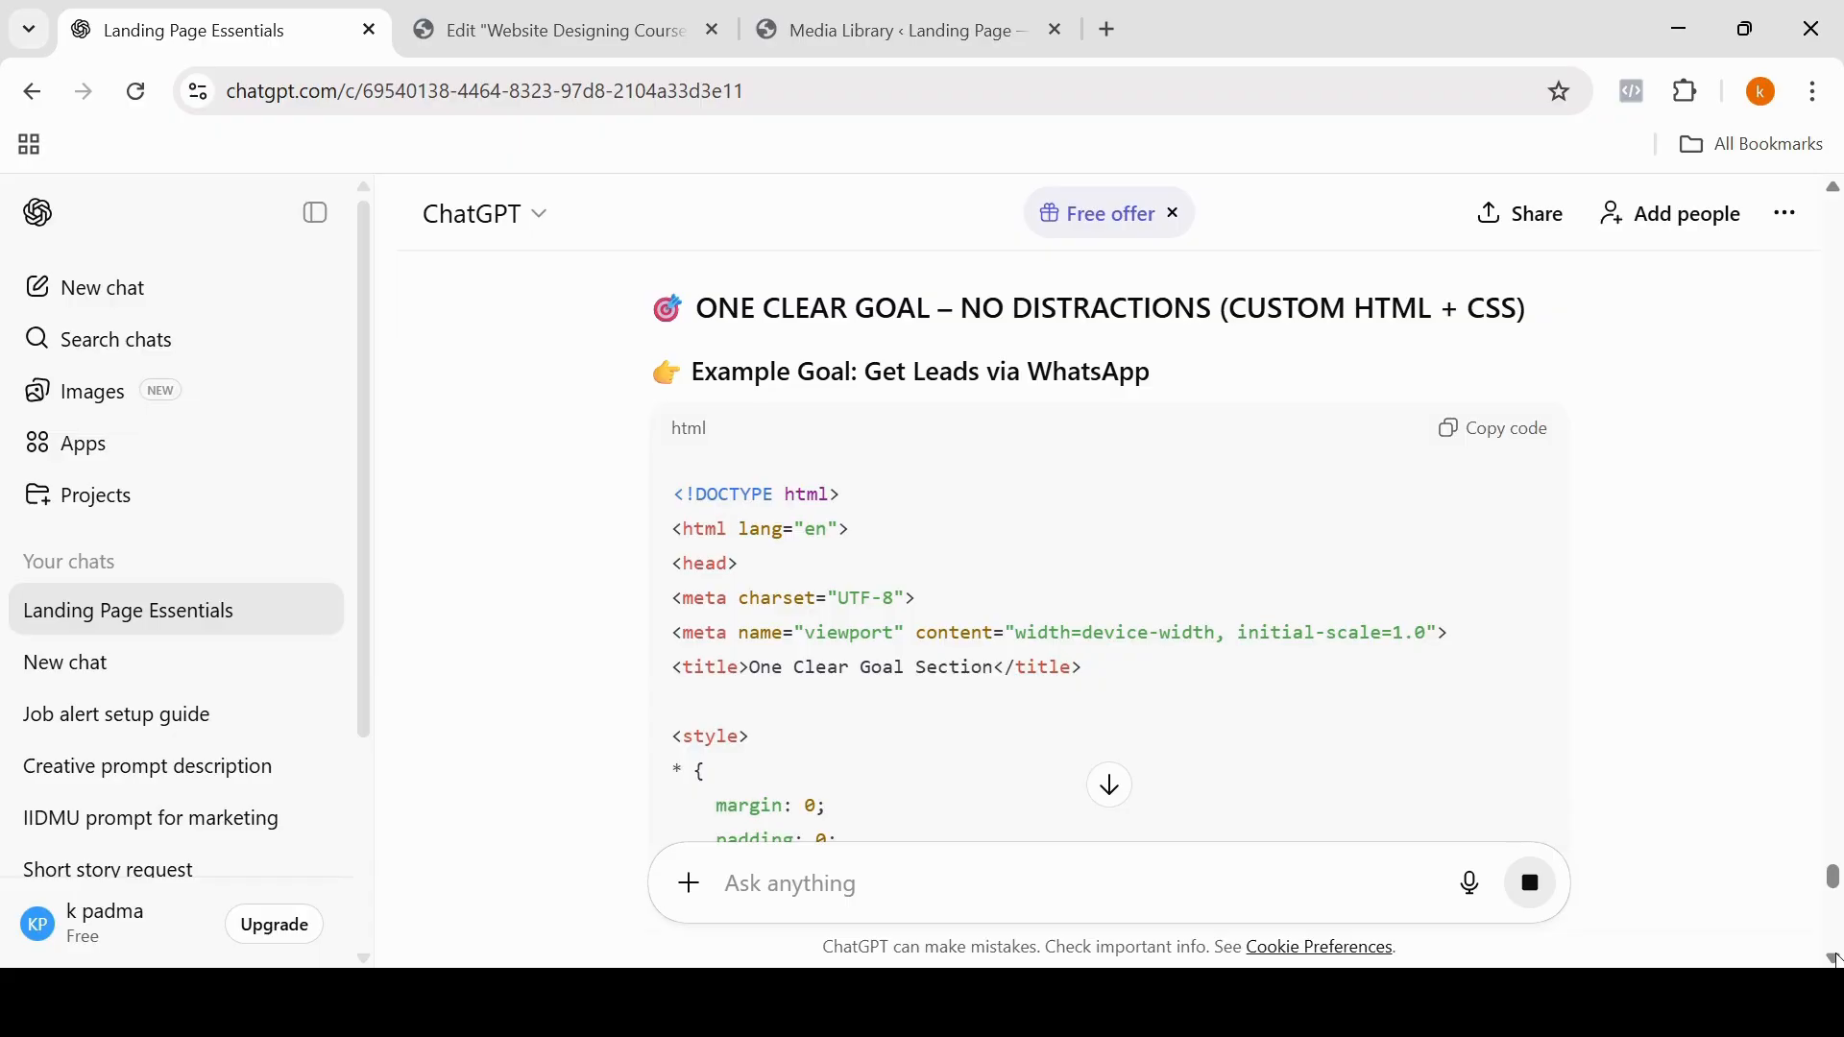
scroll(1834, 957, down, 1)
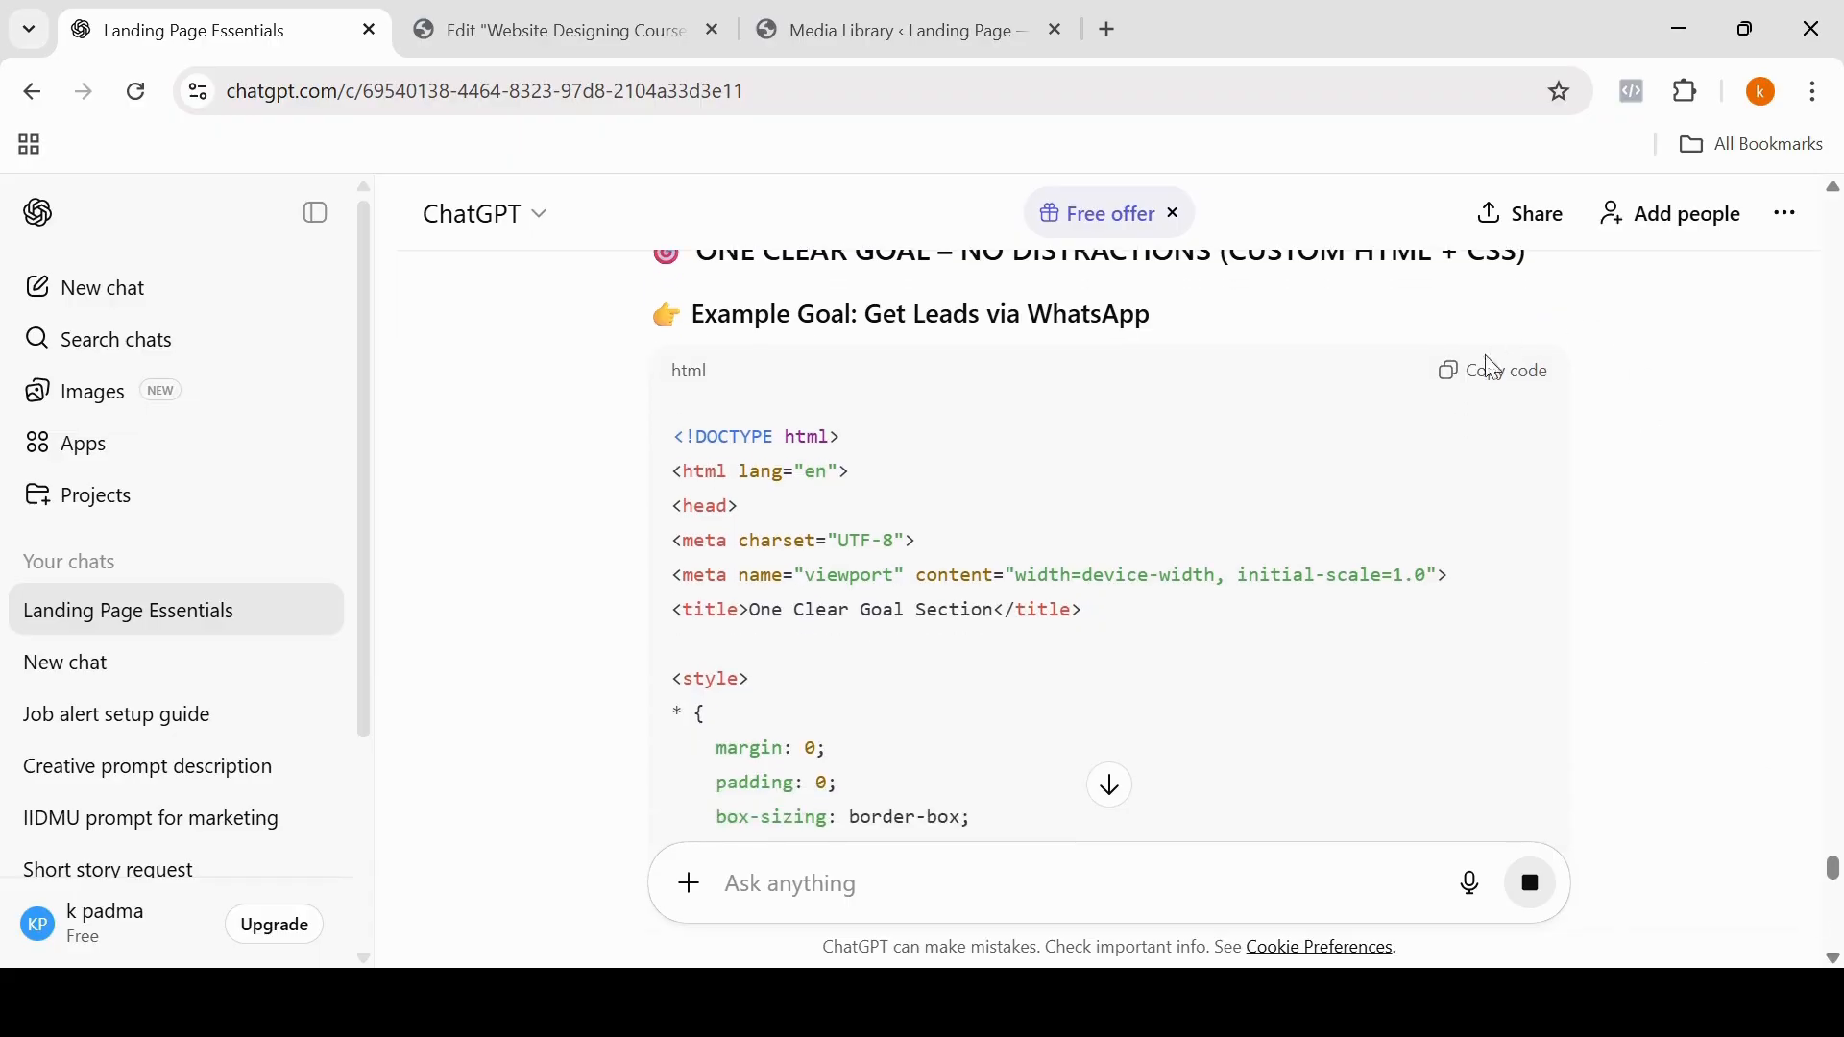
click(1505, 382)
click(1482, 375)
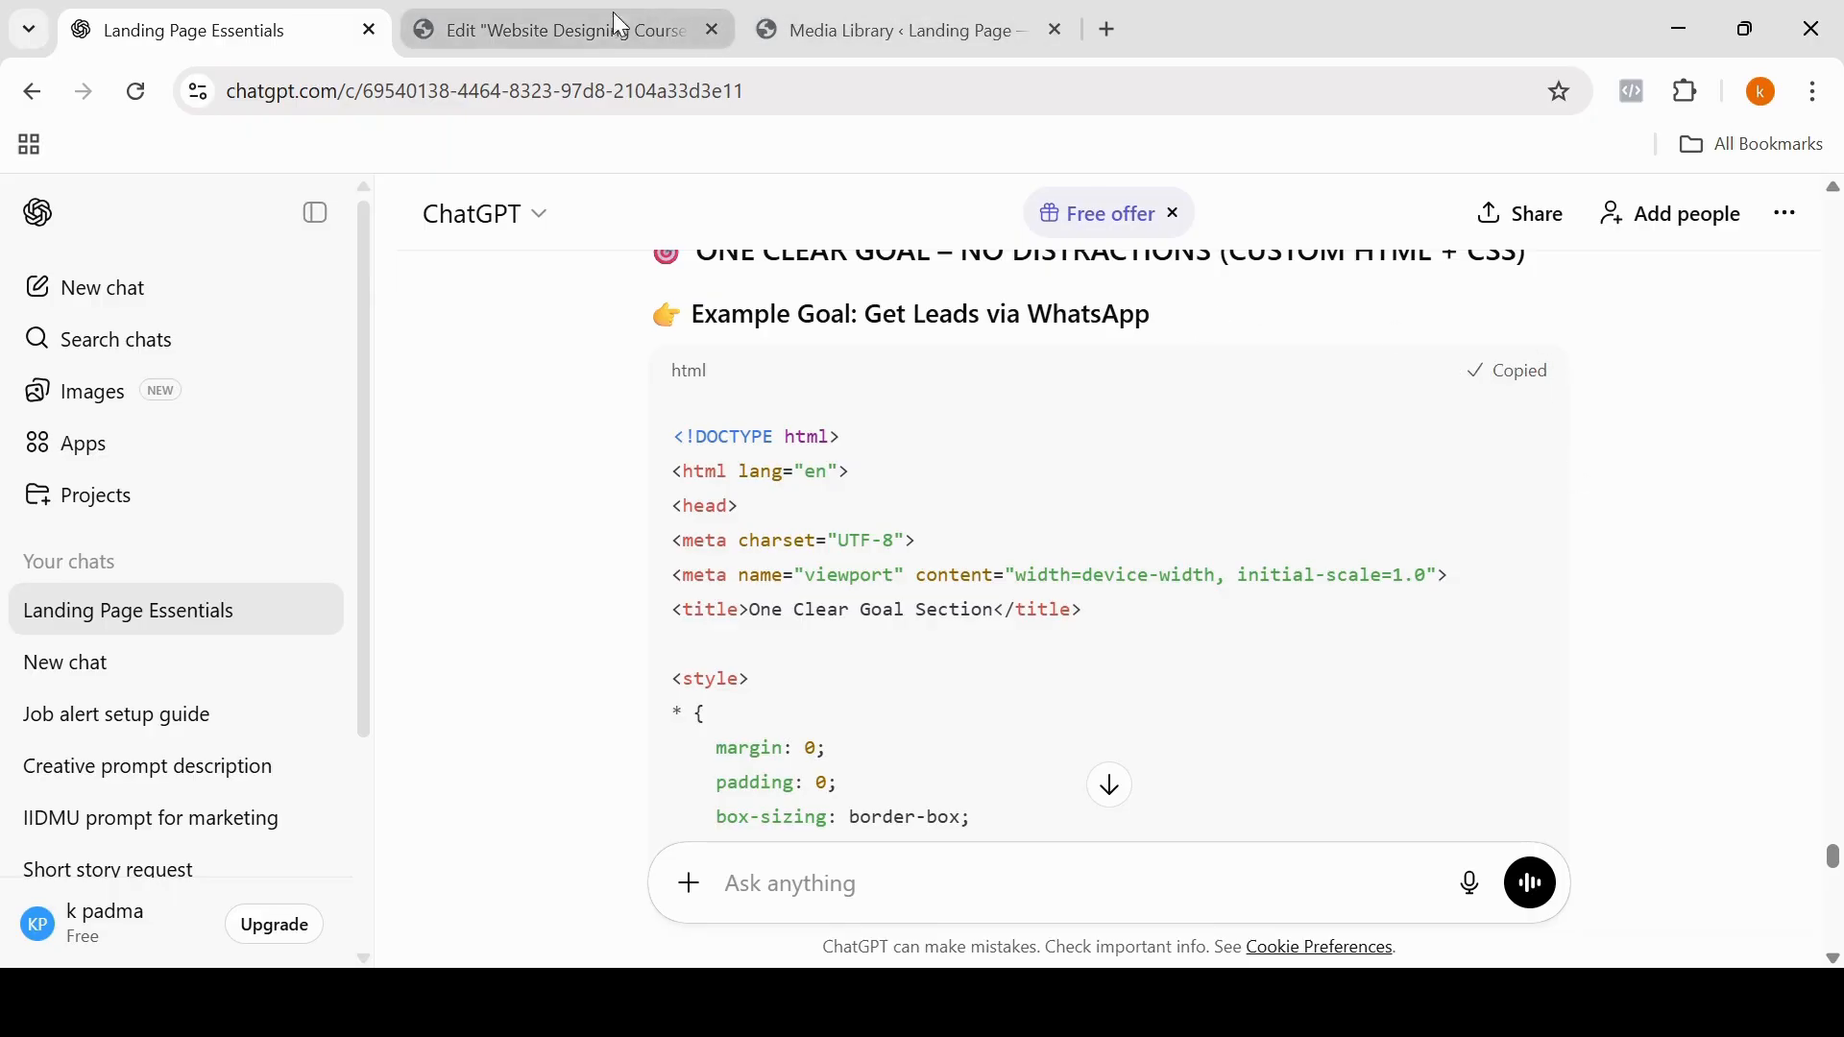
Step: Switch to the Elementor editor, add an HTML widget to the empty container, and paste the One Clear Goal code into it
click(590, 25)
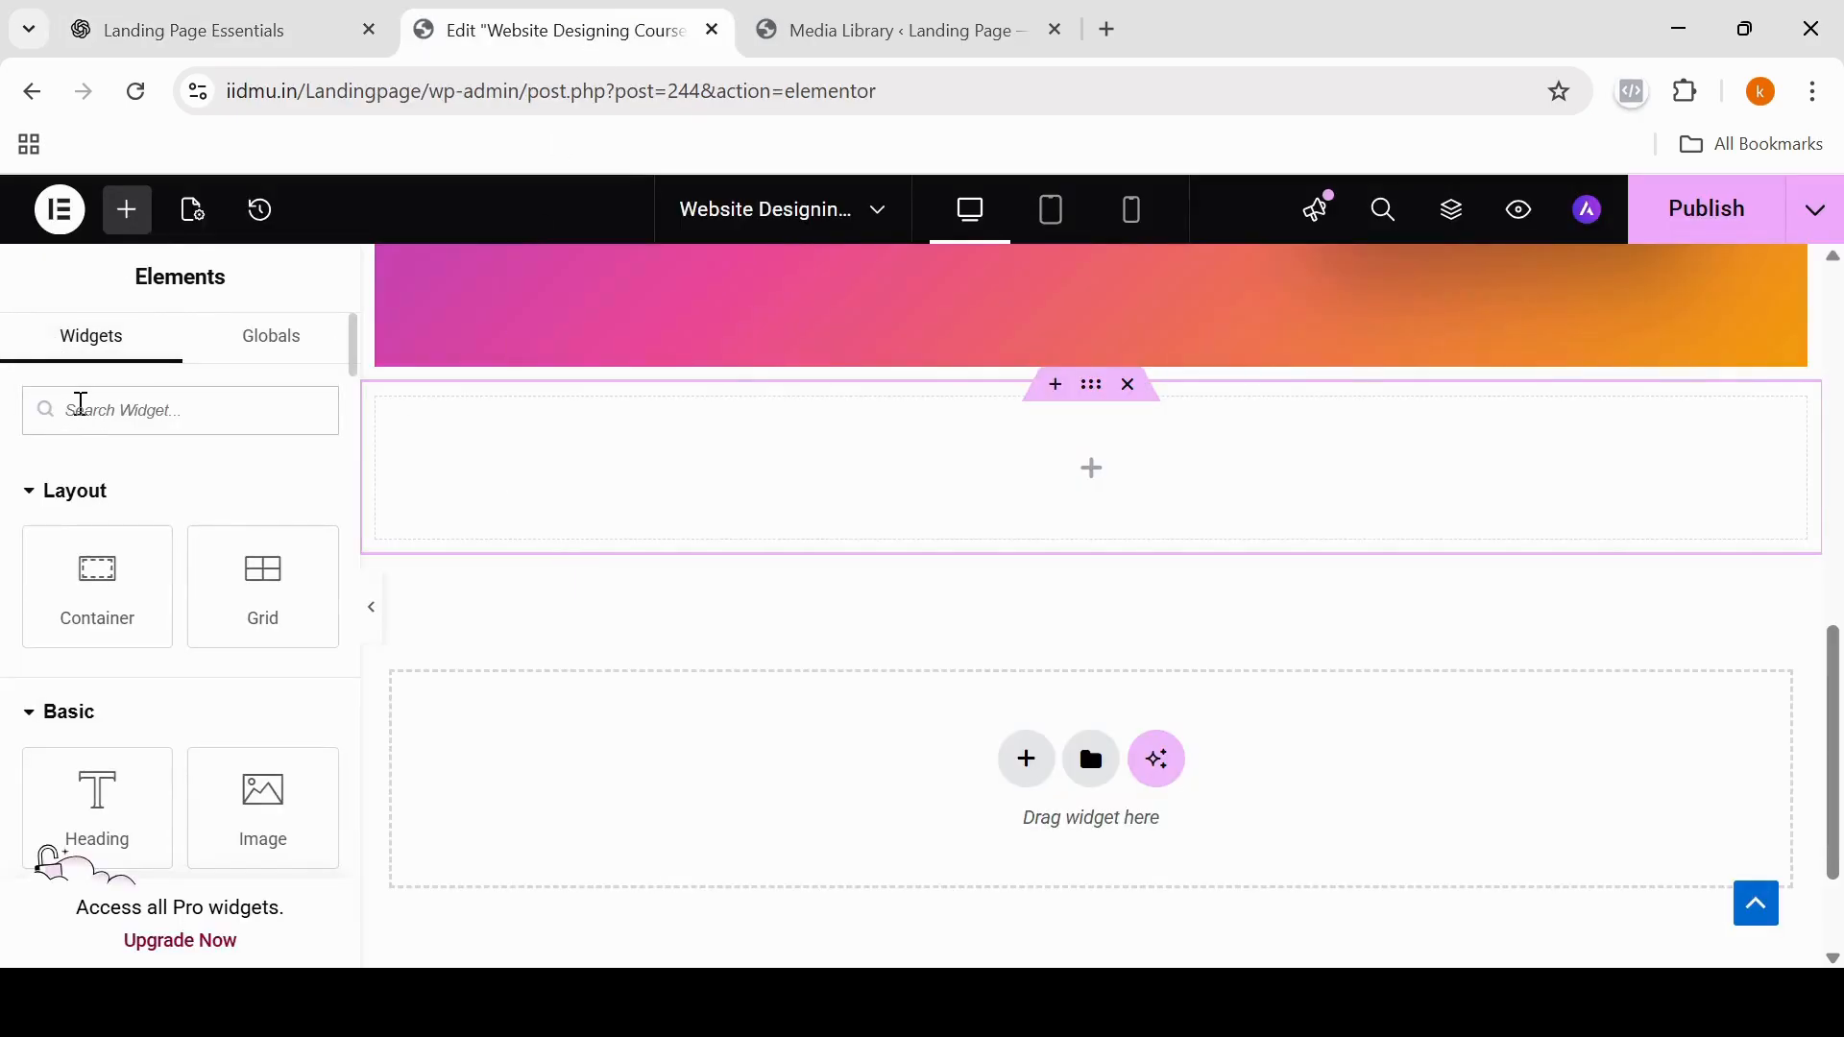
click(81, 410)
text(html)
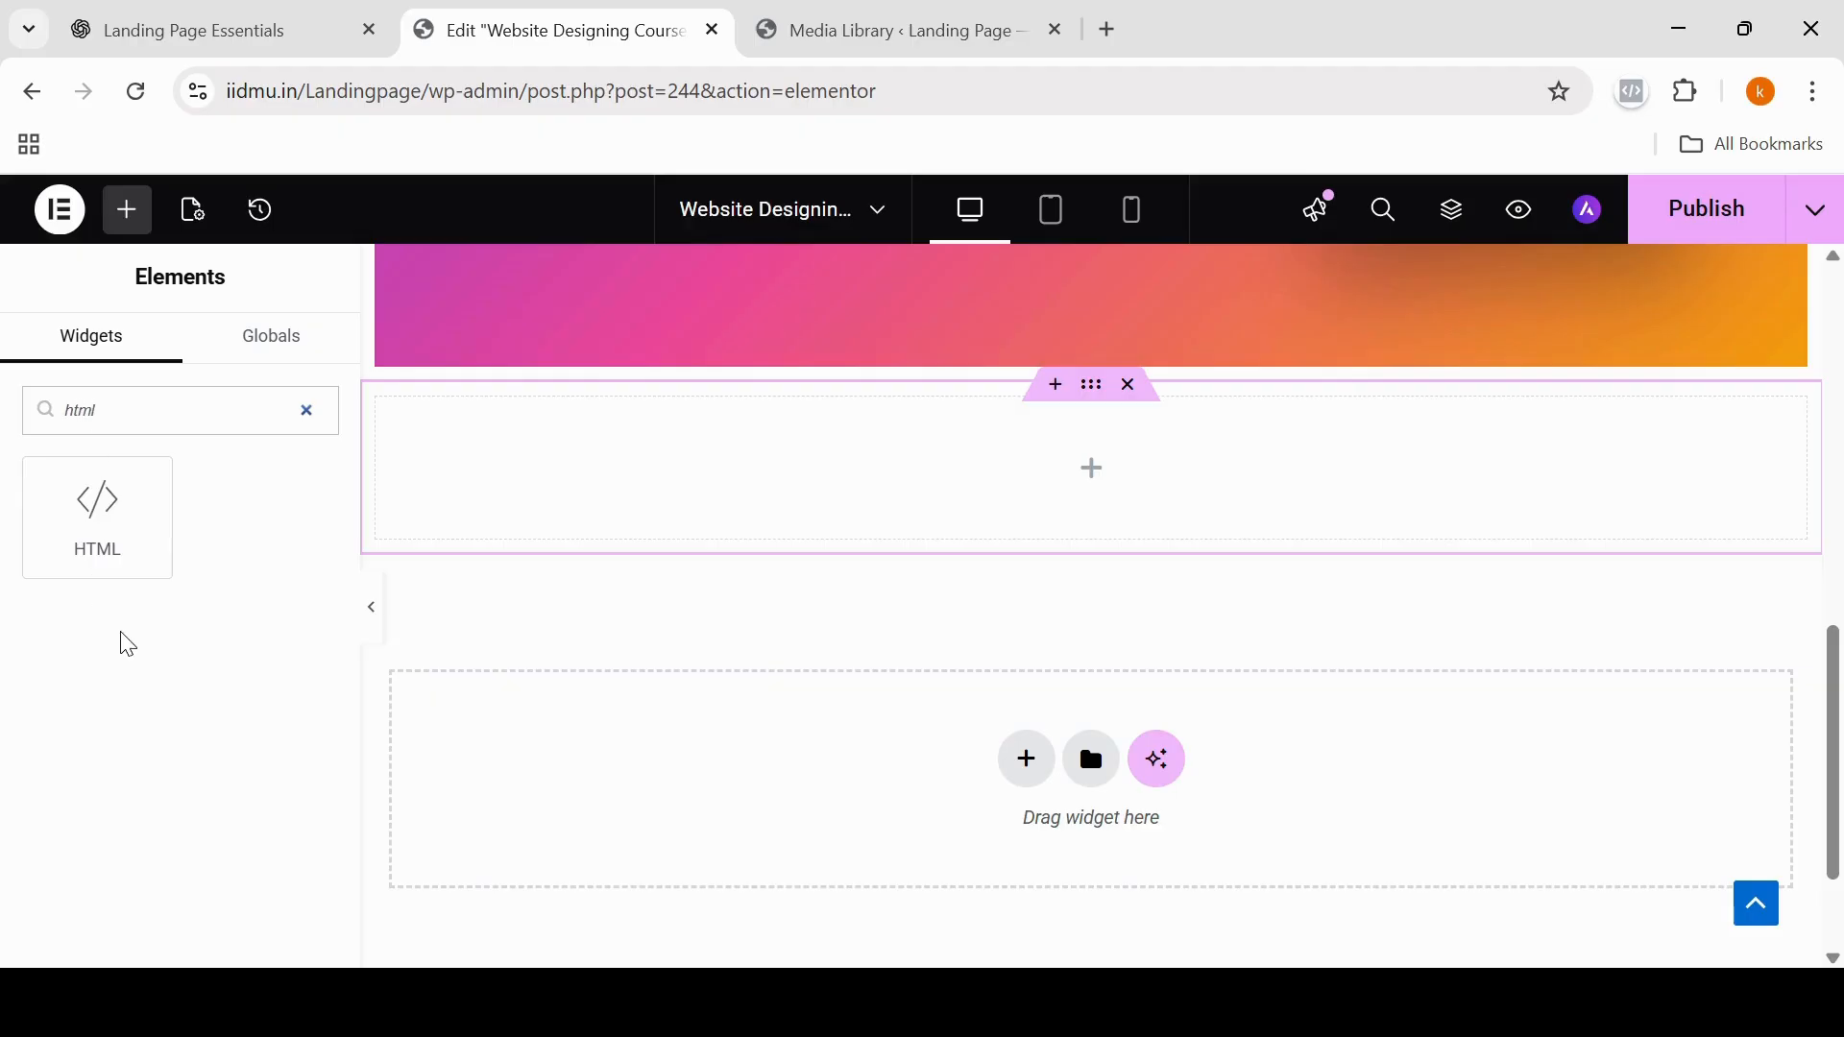
drag(99, 513, 1049, 480)
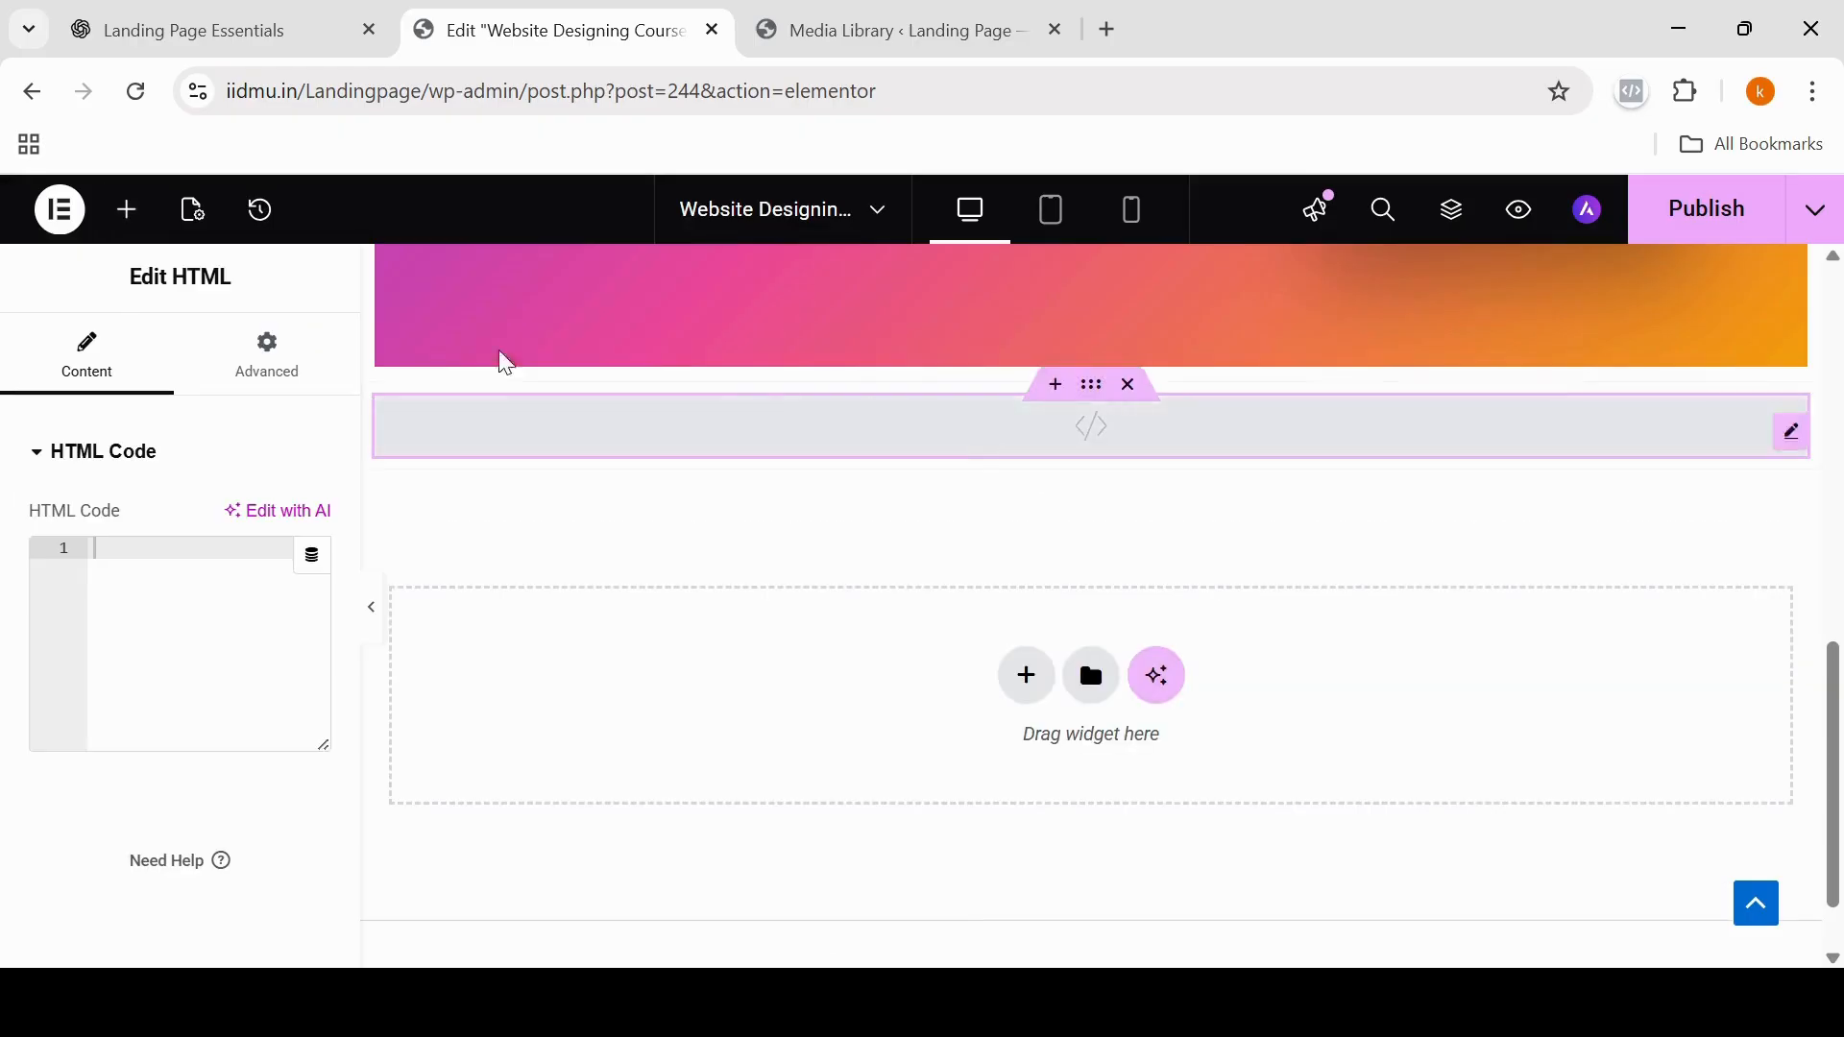
click(100, 543)
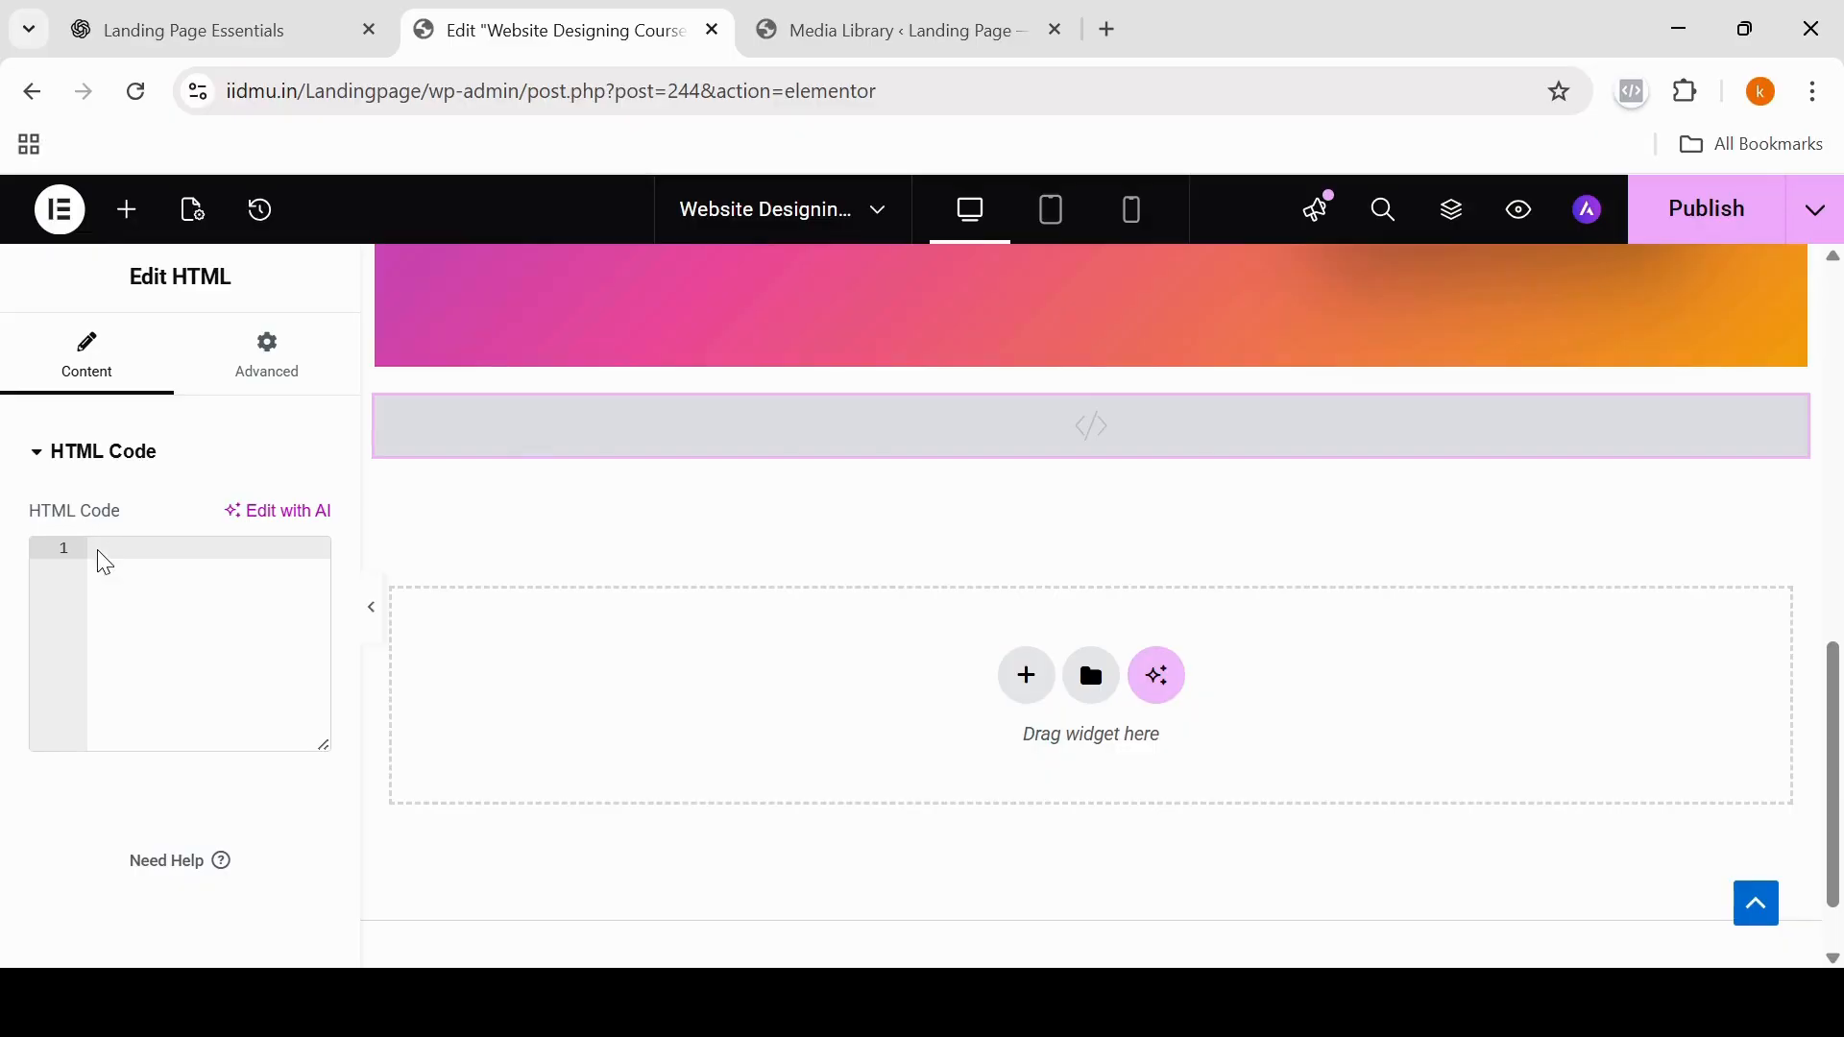
key(ctrl+v)
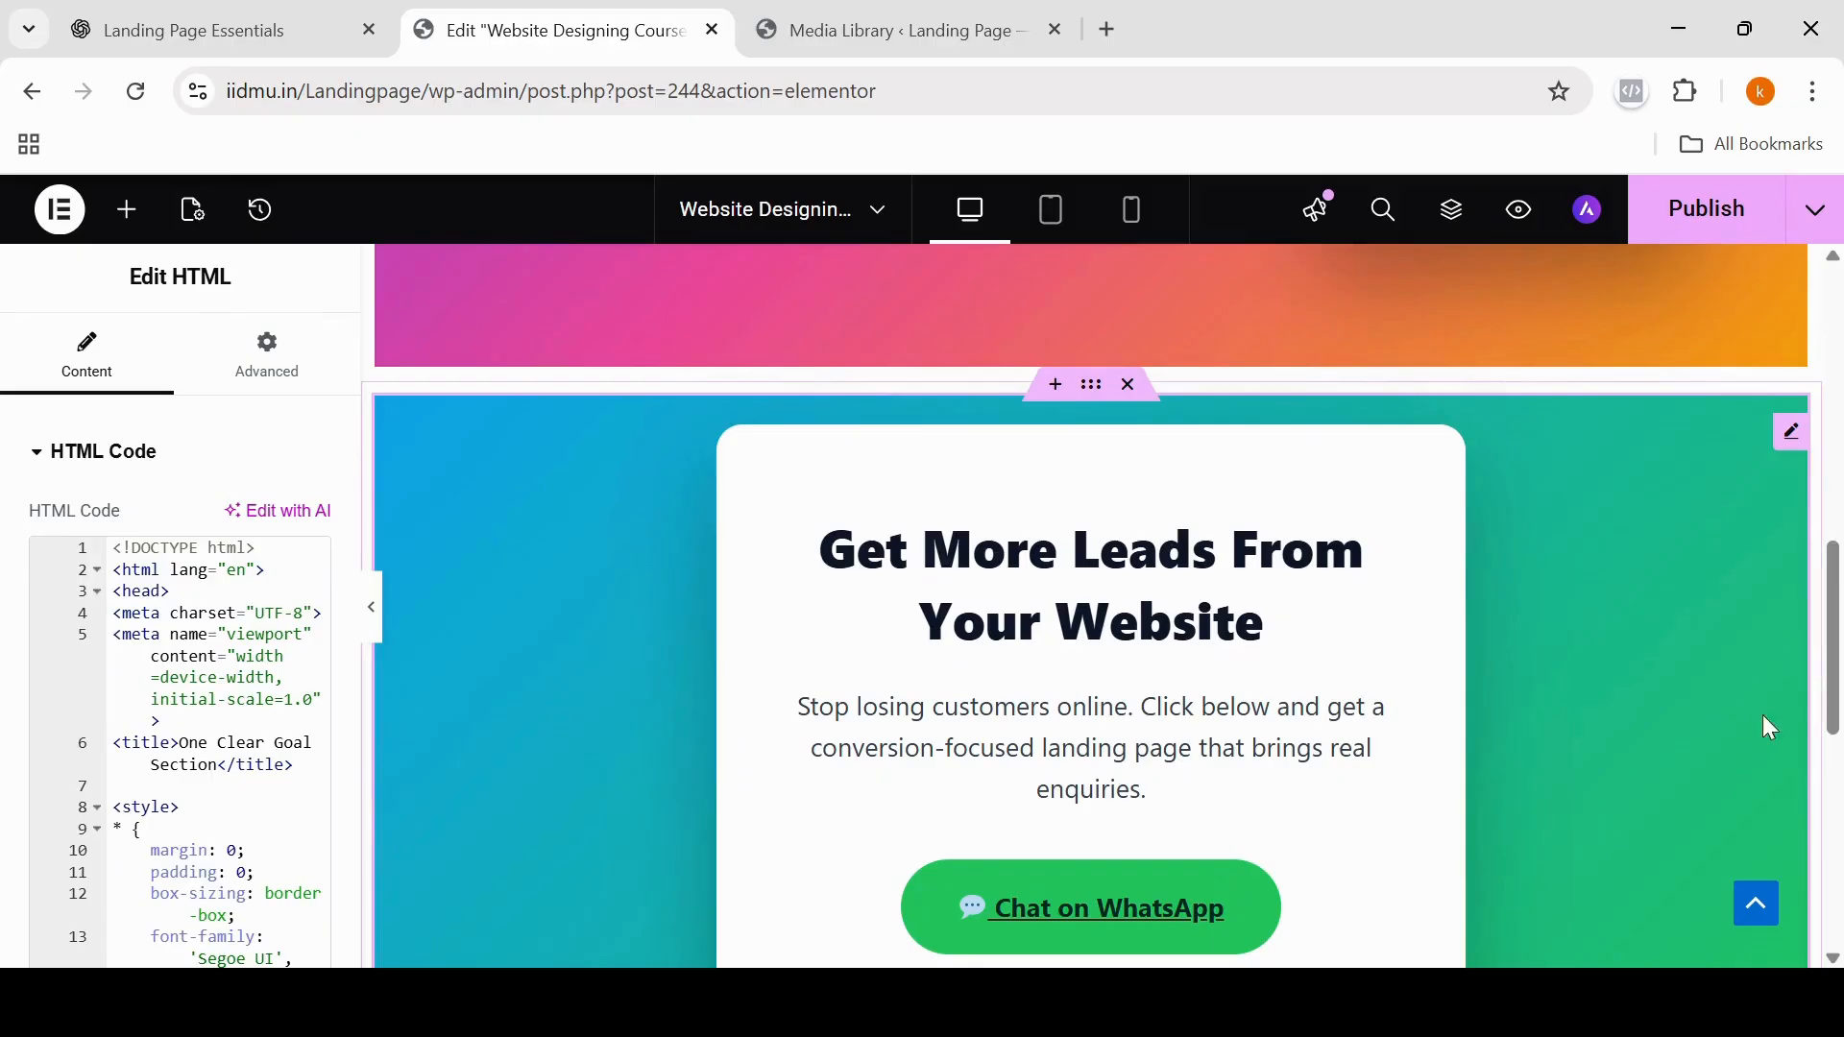
drag(1837, 663, 1837, 720)
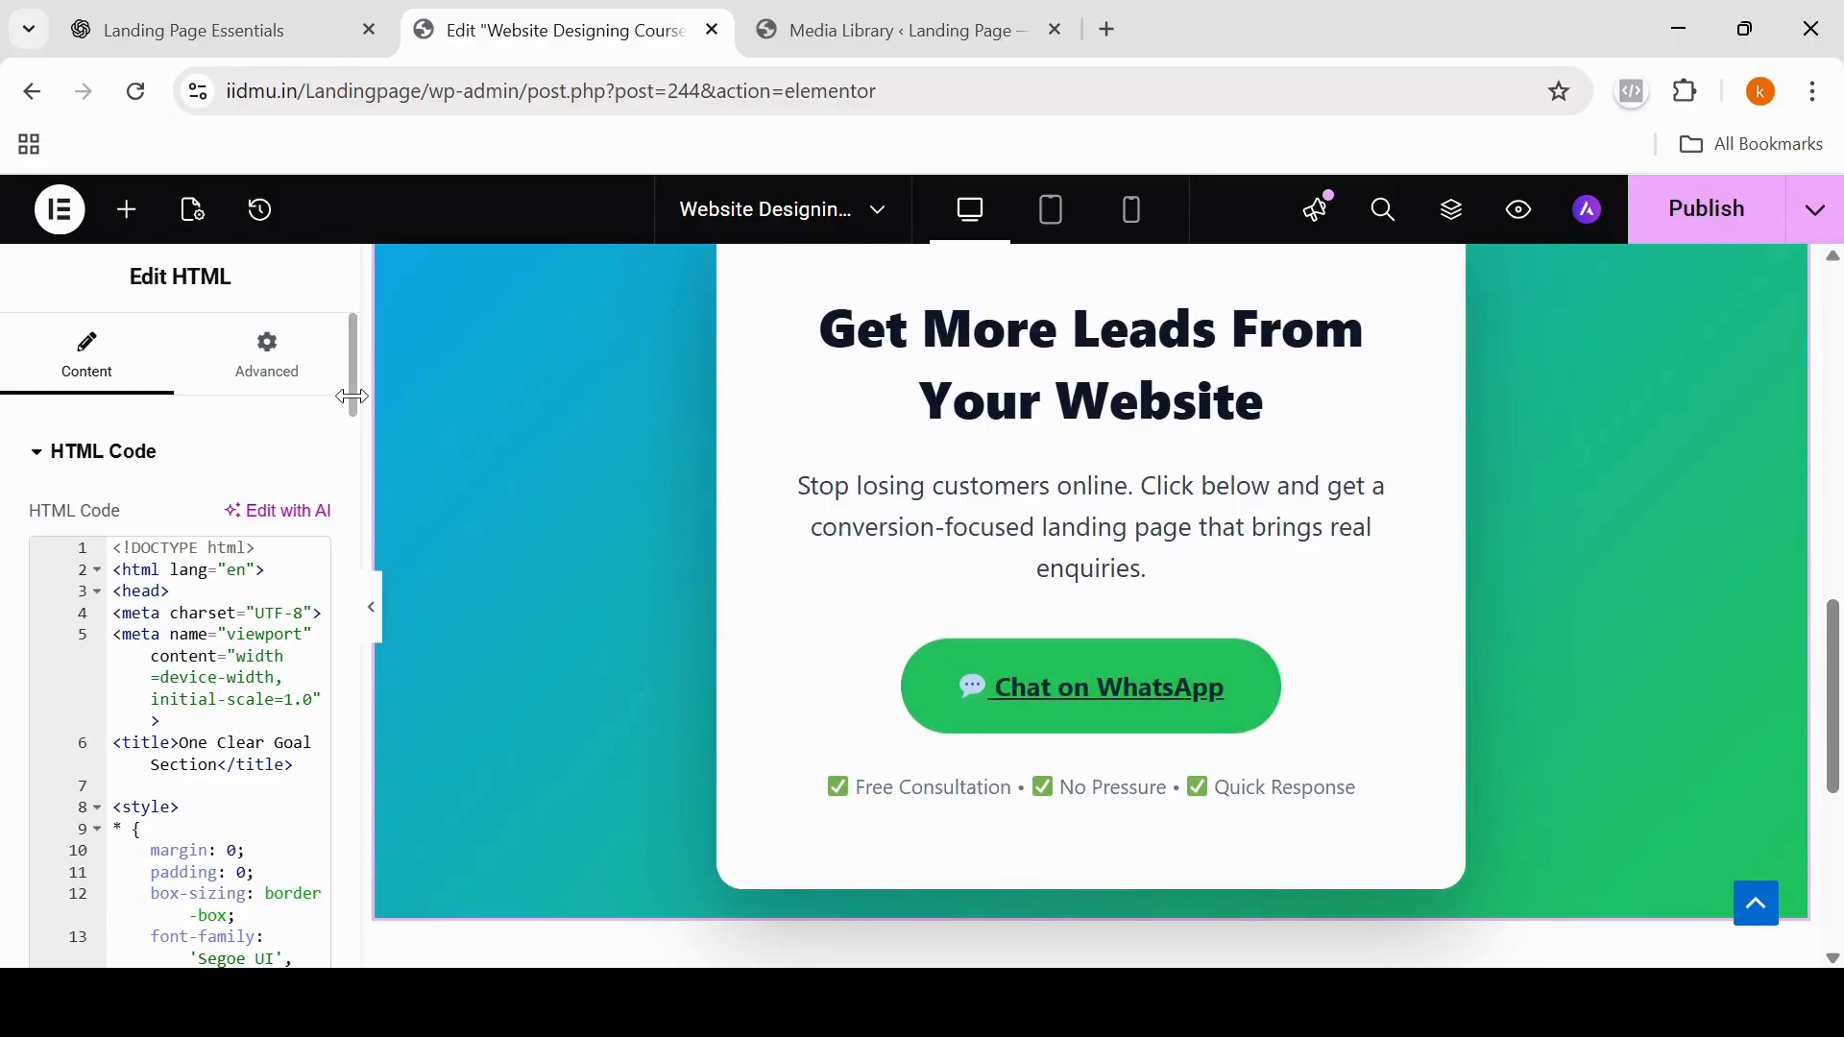
drag(356, 401, 351, 510)
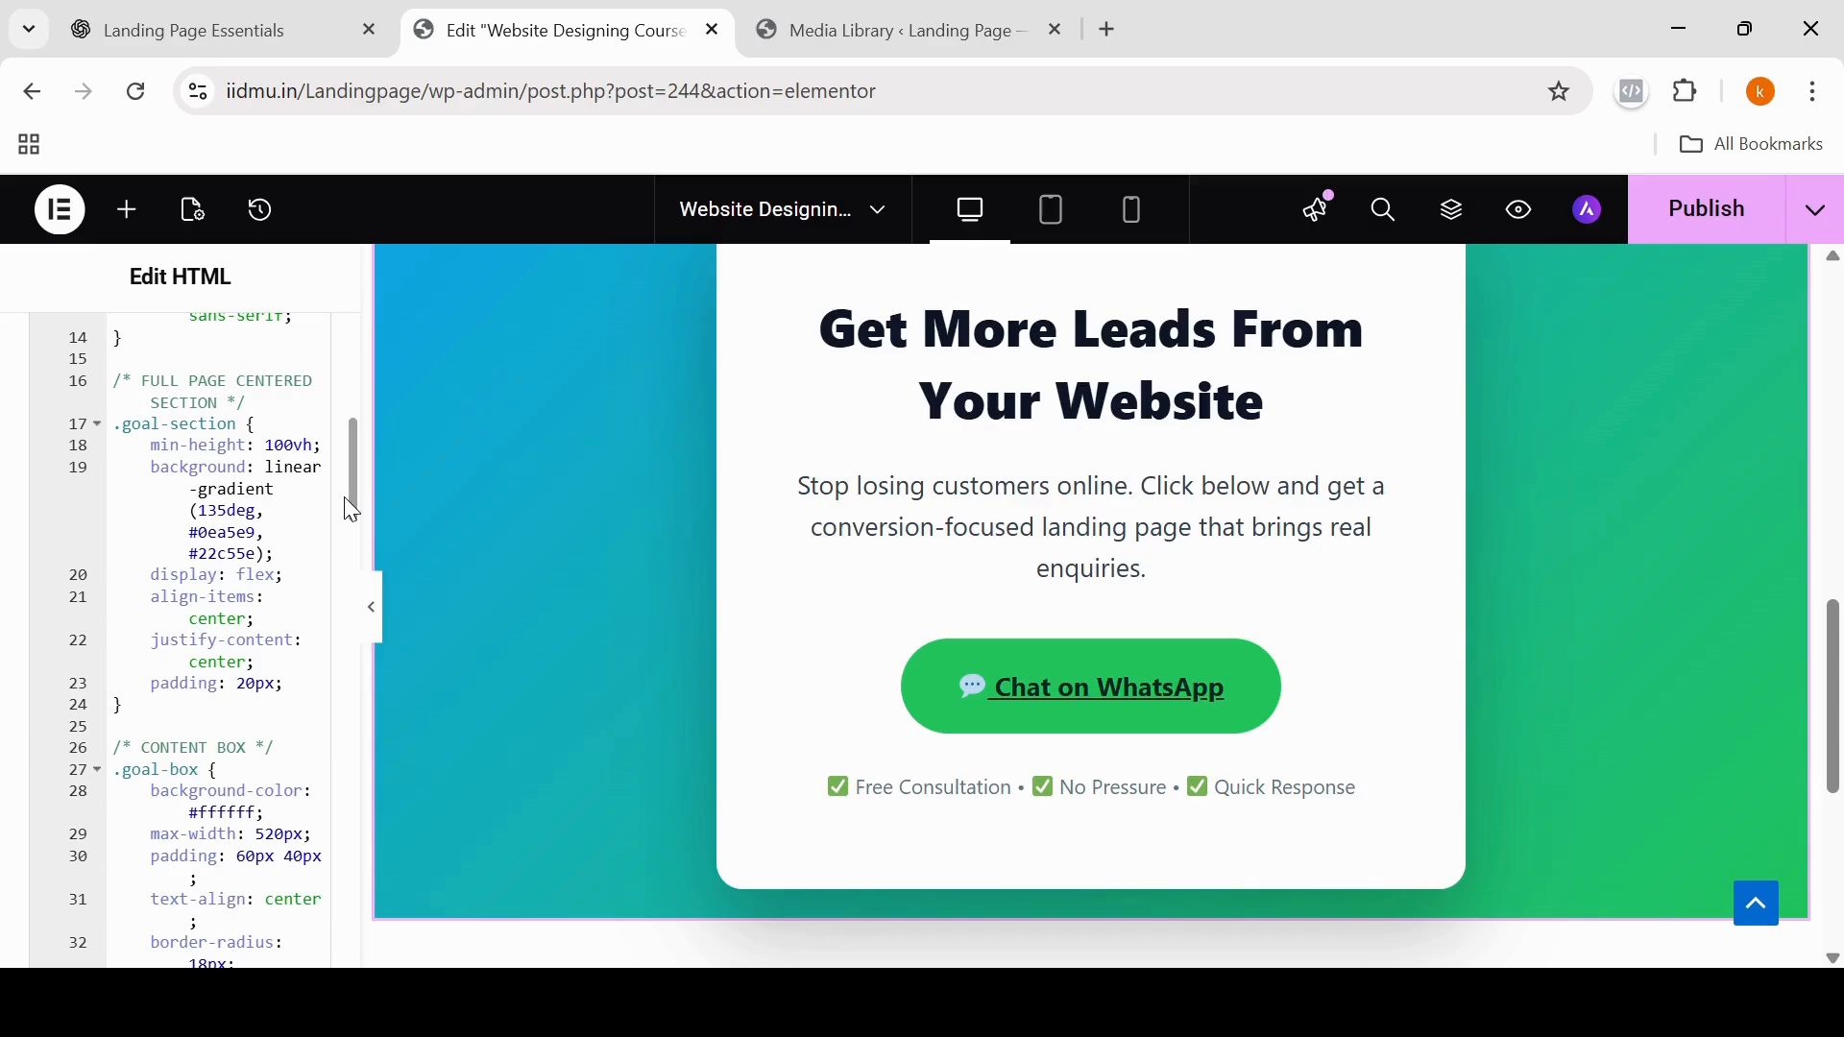
drag(352, 510, 362, 877)
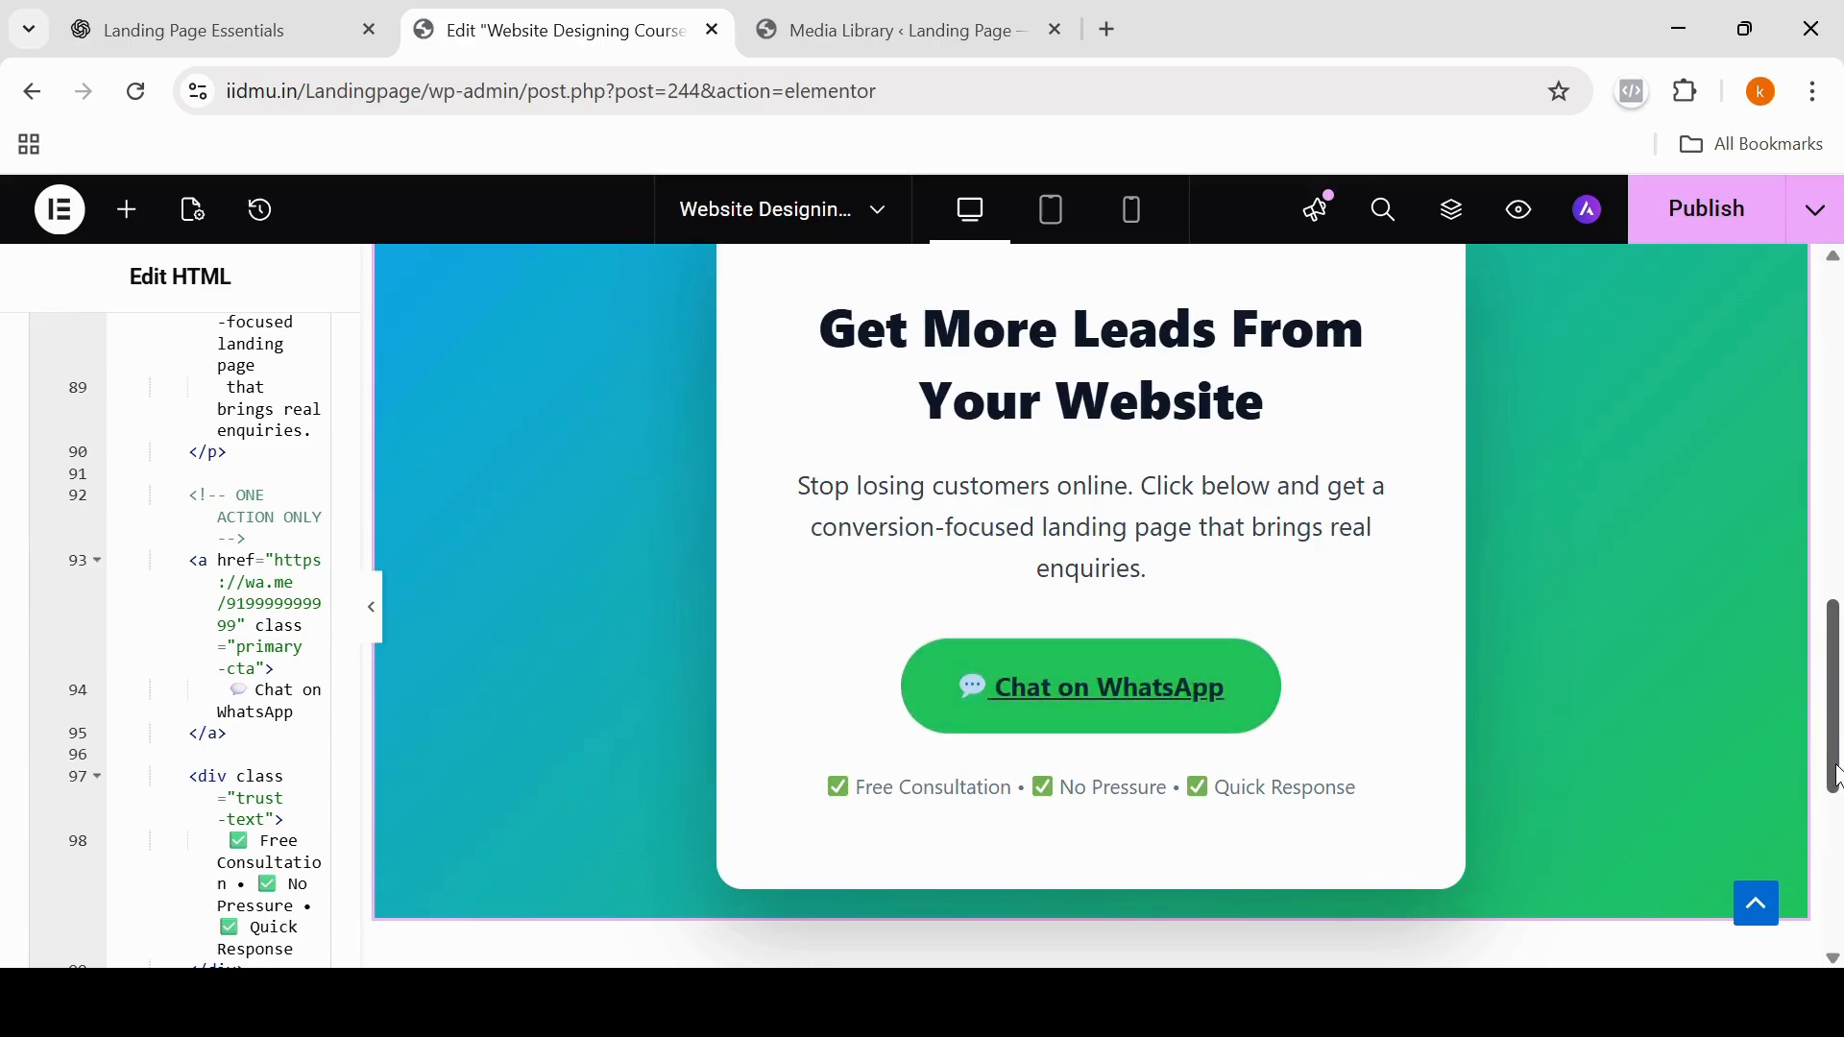
Step: Add a single-column Flexbox container below the One Clear Goal section and open the widget list for it
scroll(1838, 888, down, 3)
scroll(1839, 889, down, 2)
scroll(1838, 888, down, 1)
click(1027, 647)
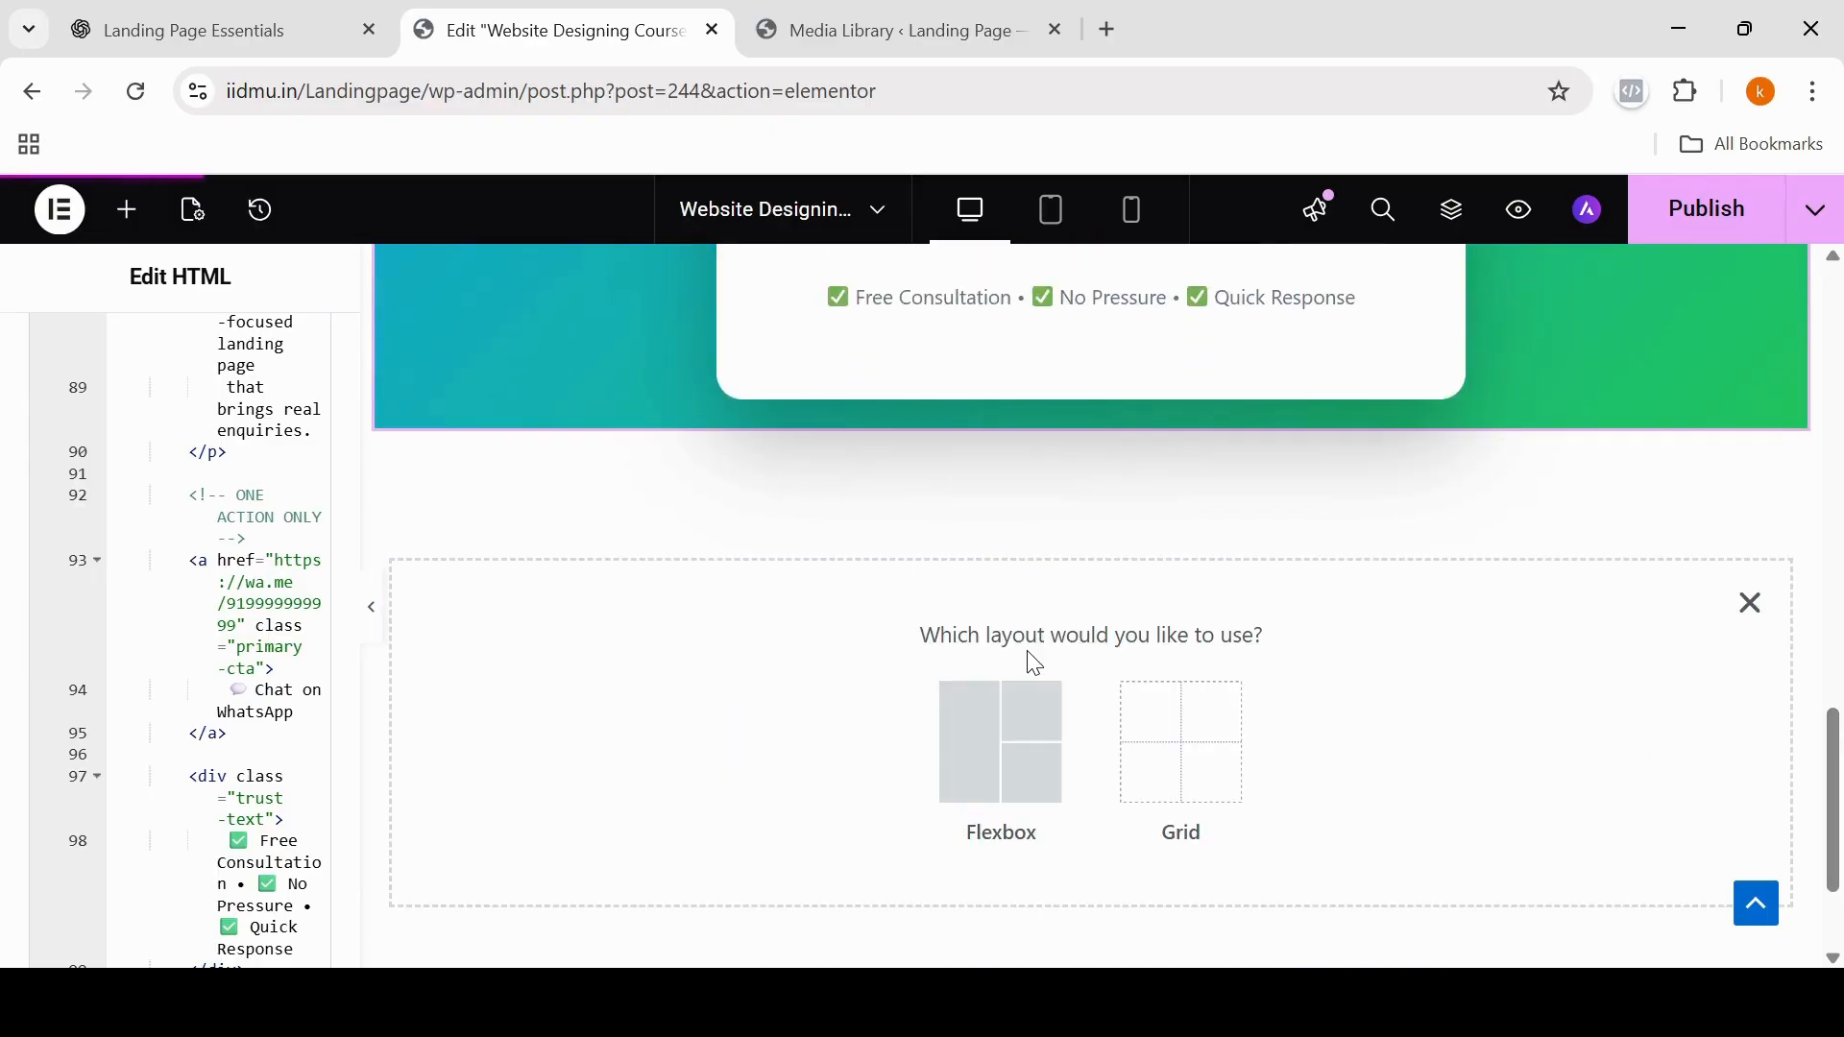
click(981, 755)
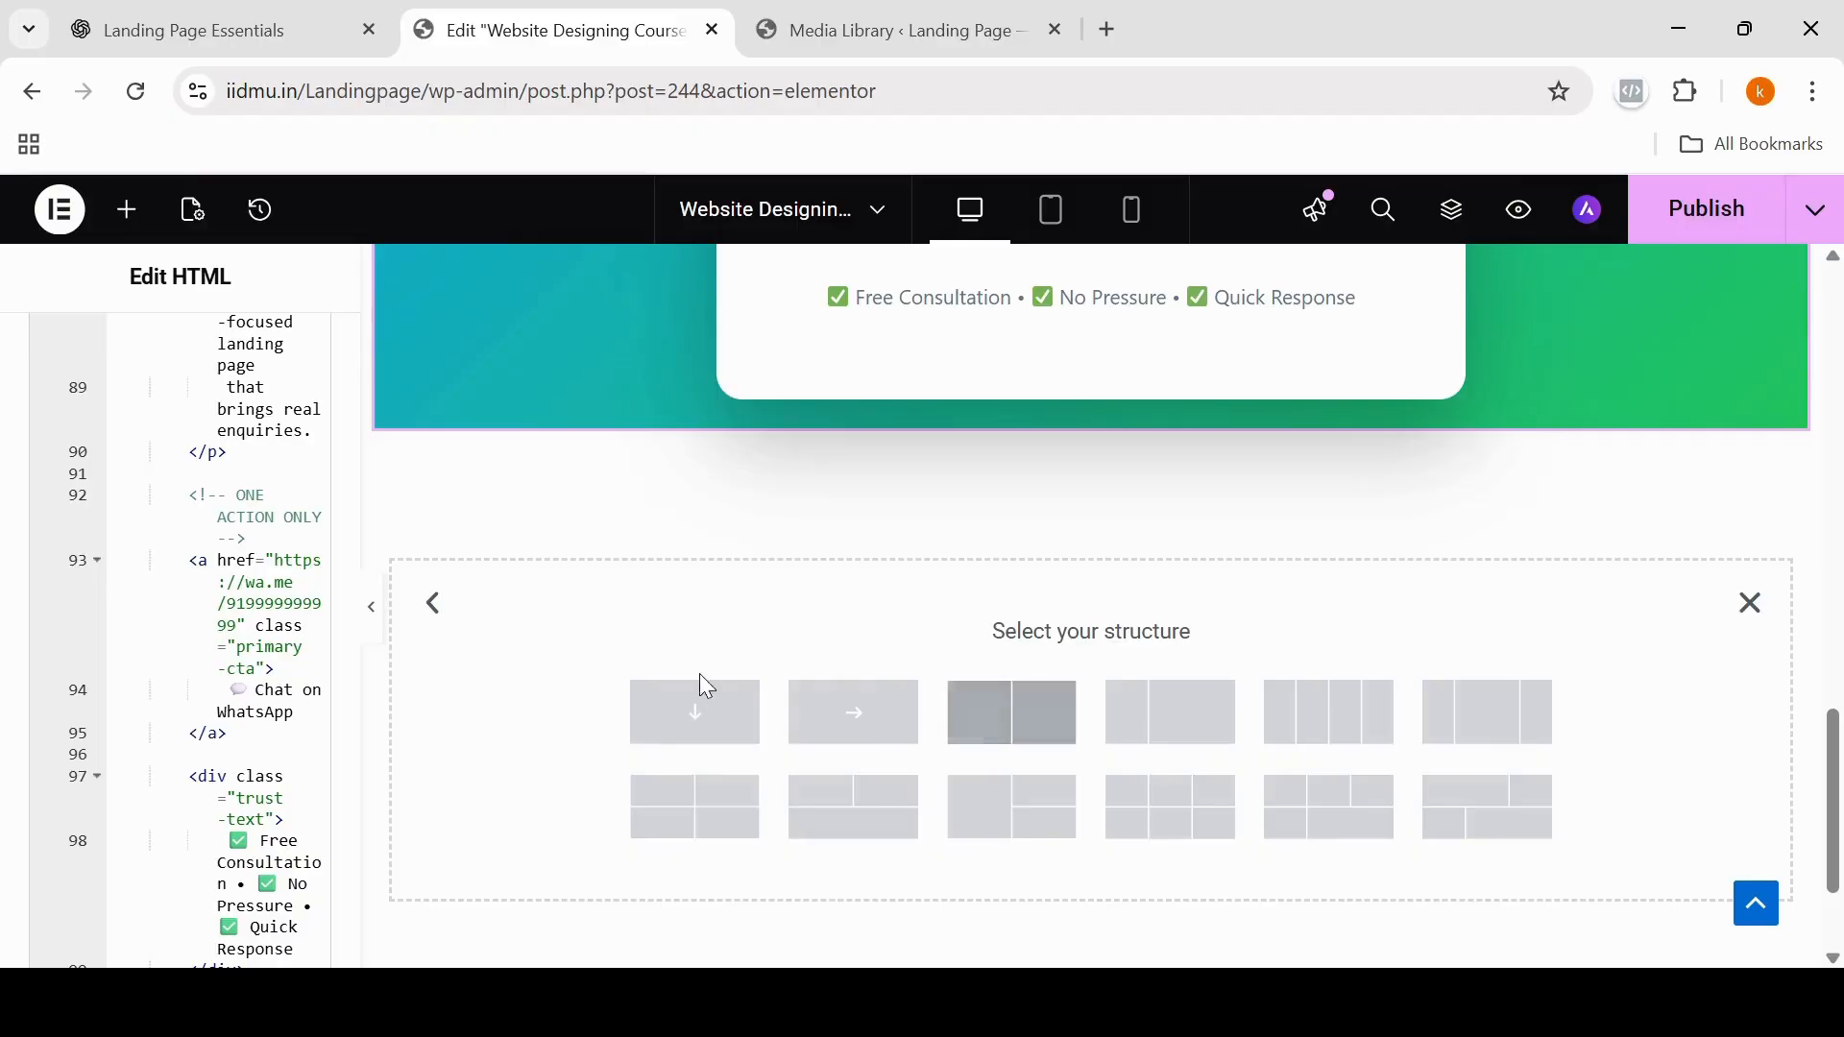
click(699, 727)
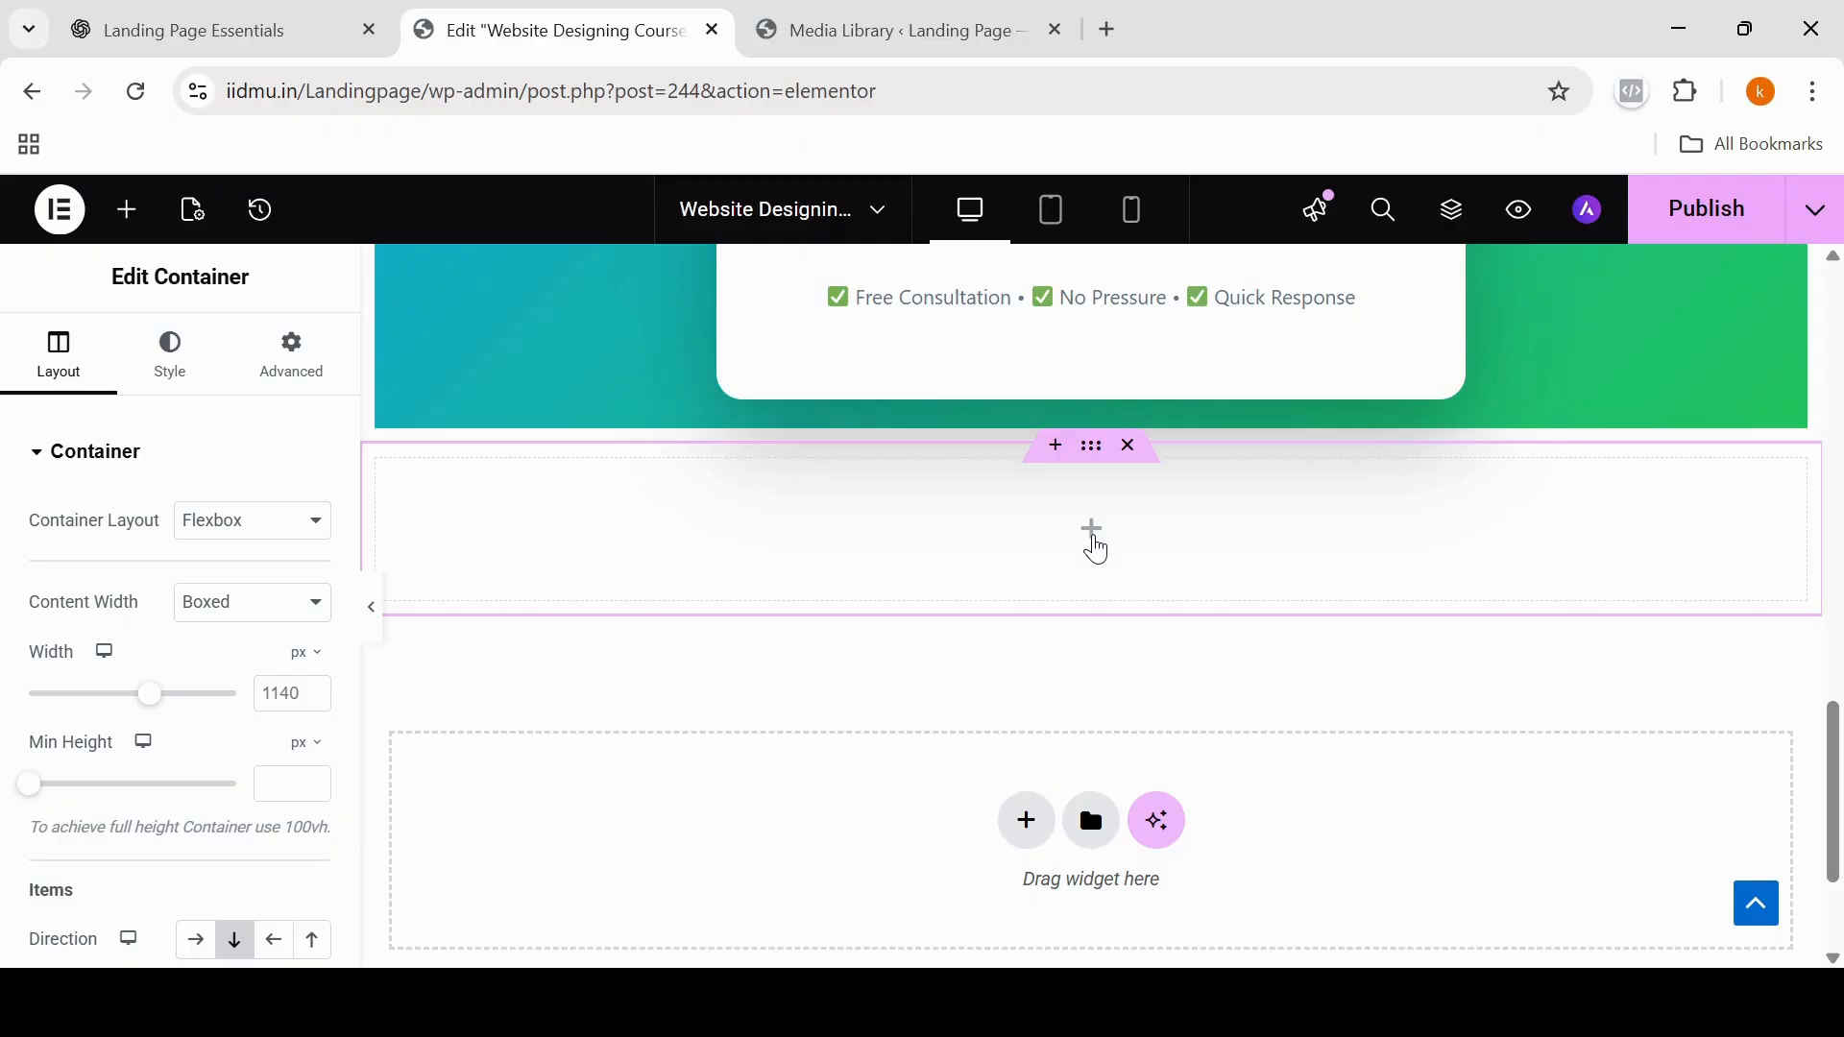
click(1093, 534)
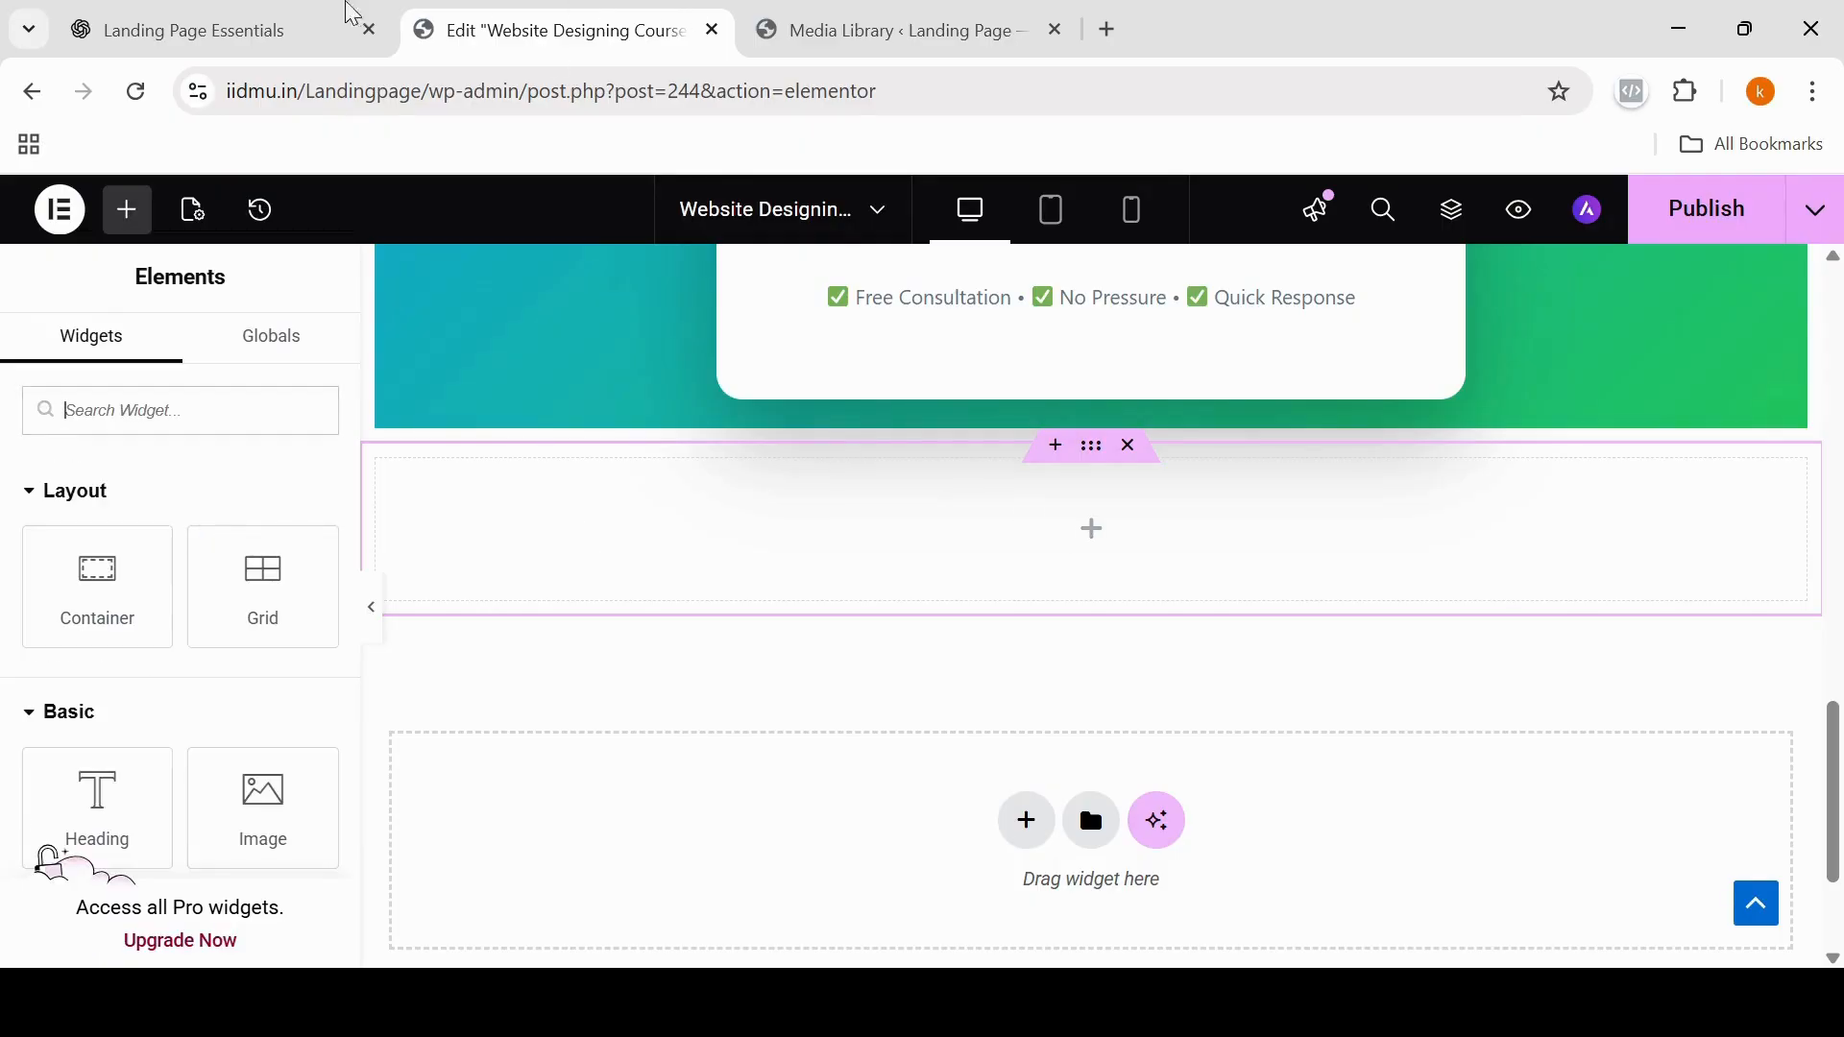
Step: Switch to ChatGPT, copy the guide's "Lead Capture Section (Conversion Engine)" text, and paste it into a prompt after 'i want custom html code"'
click(269, 21)
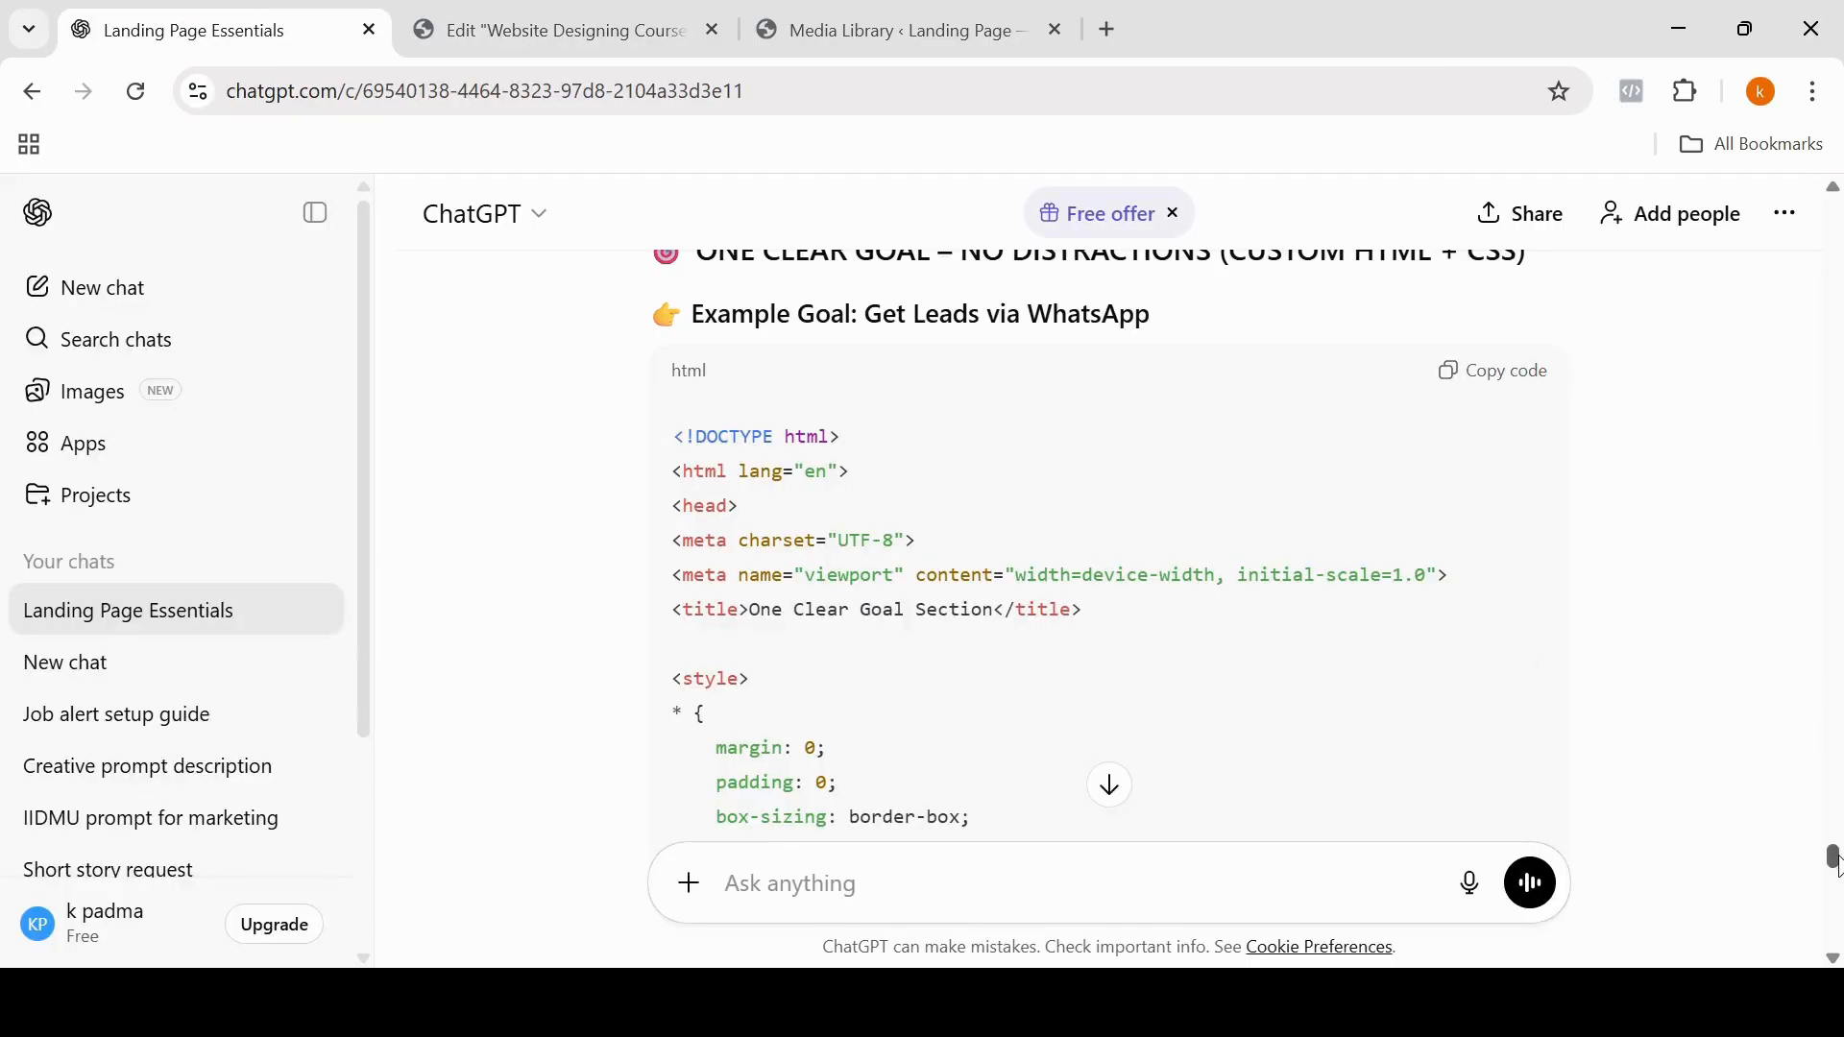
drag(1835, 860, 835, 408)
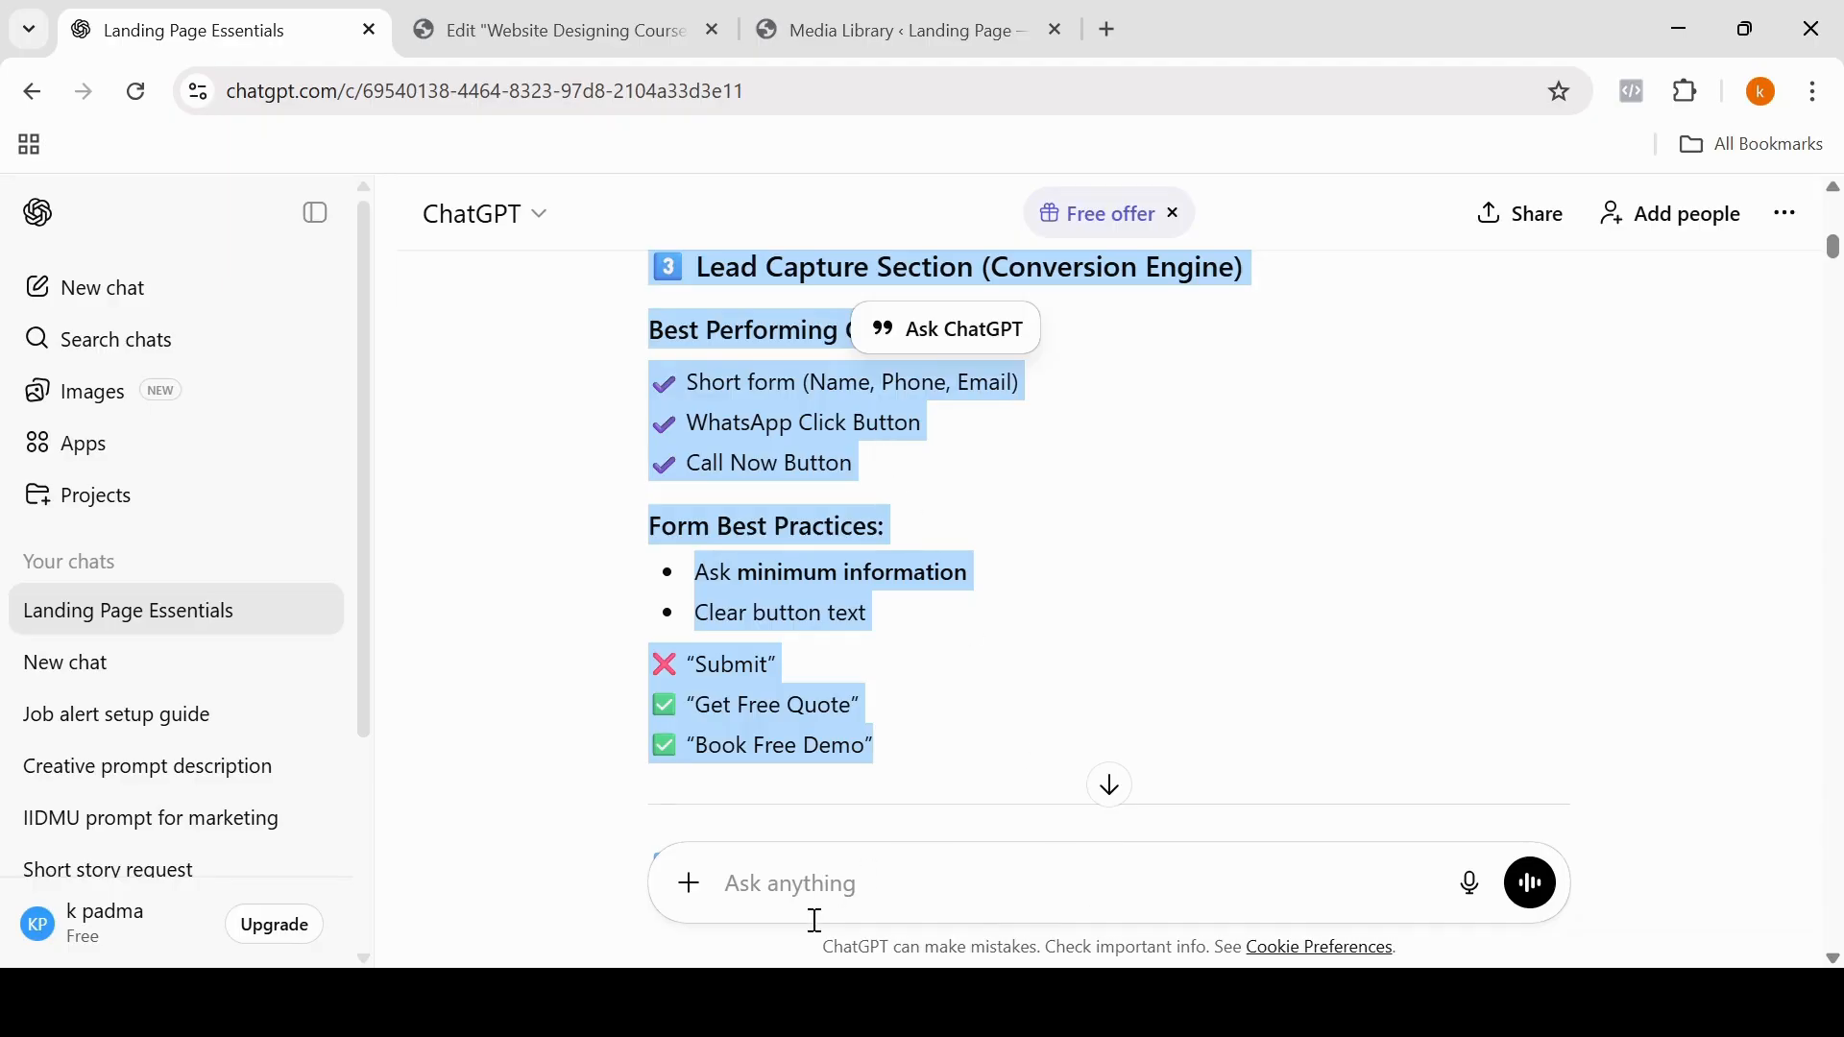
click(747, 876)
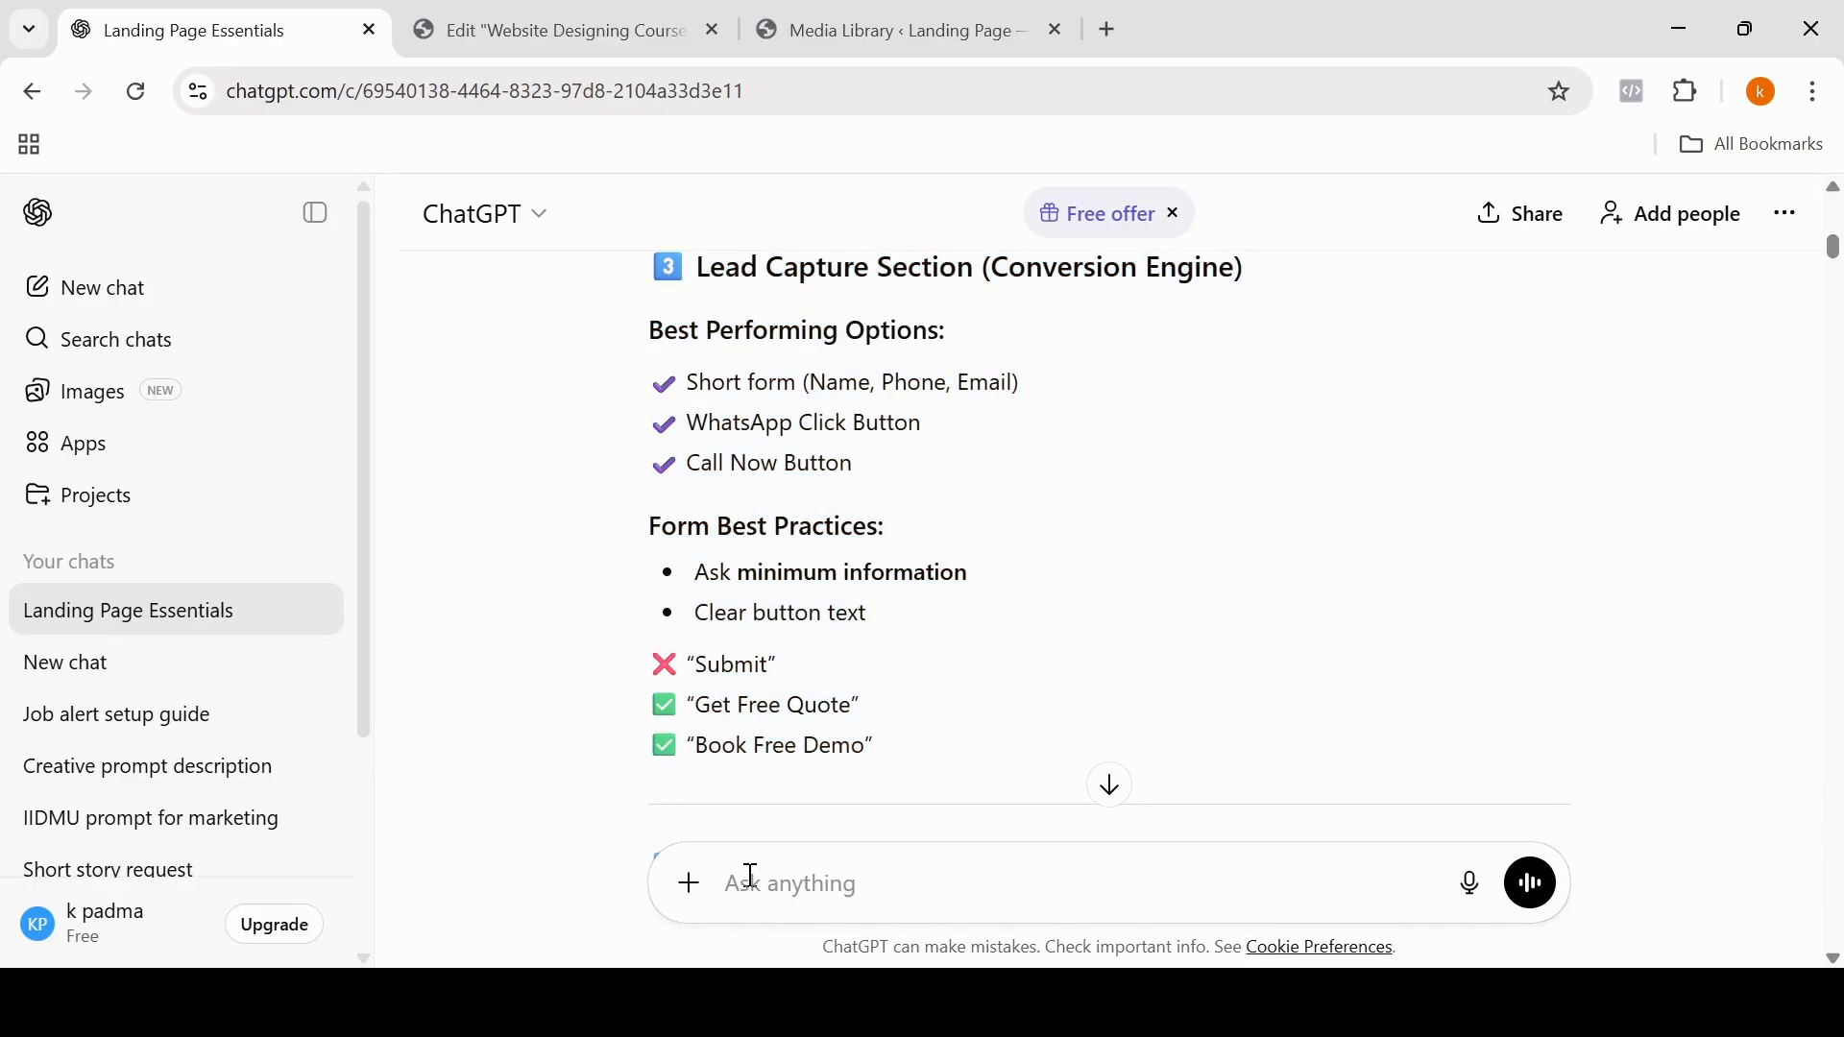
text(i want custom ht)
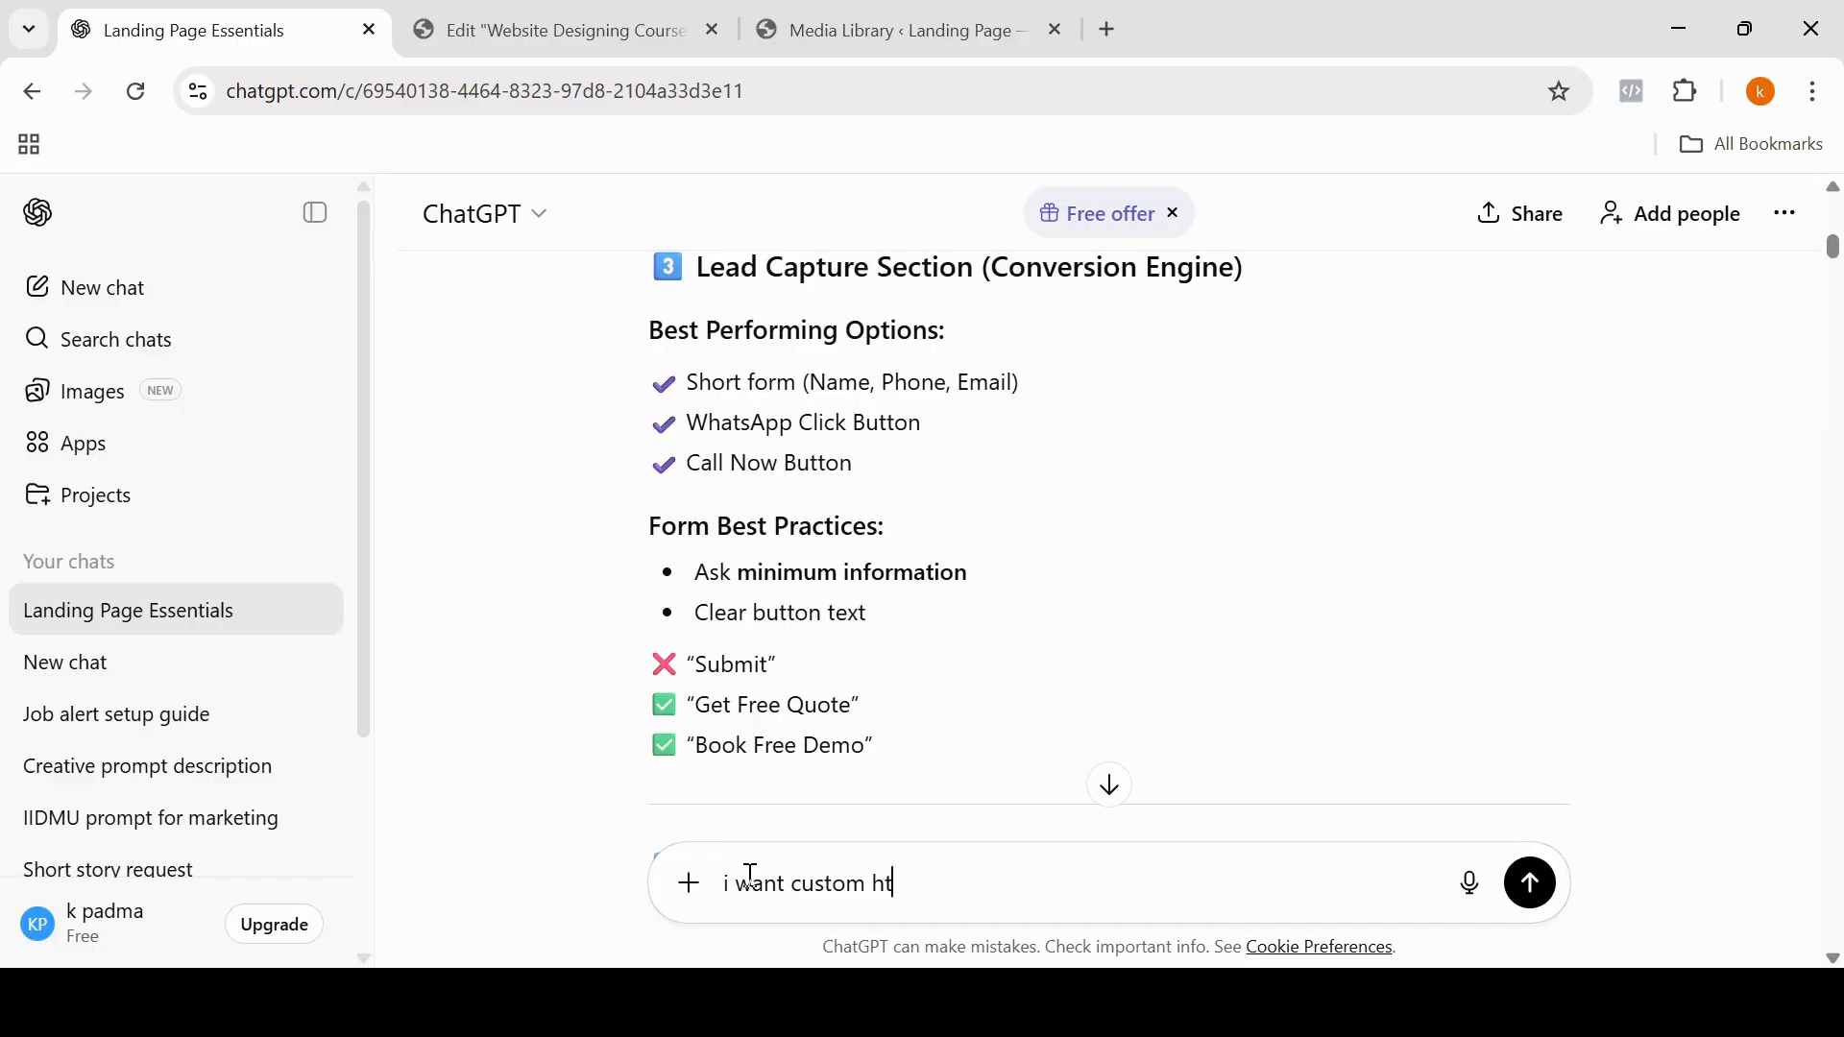
text(ml code:)
key(BackSpace)
text(")
key(ctrl+v)
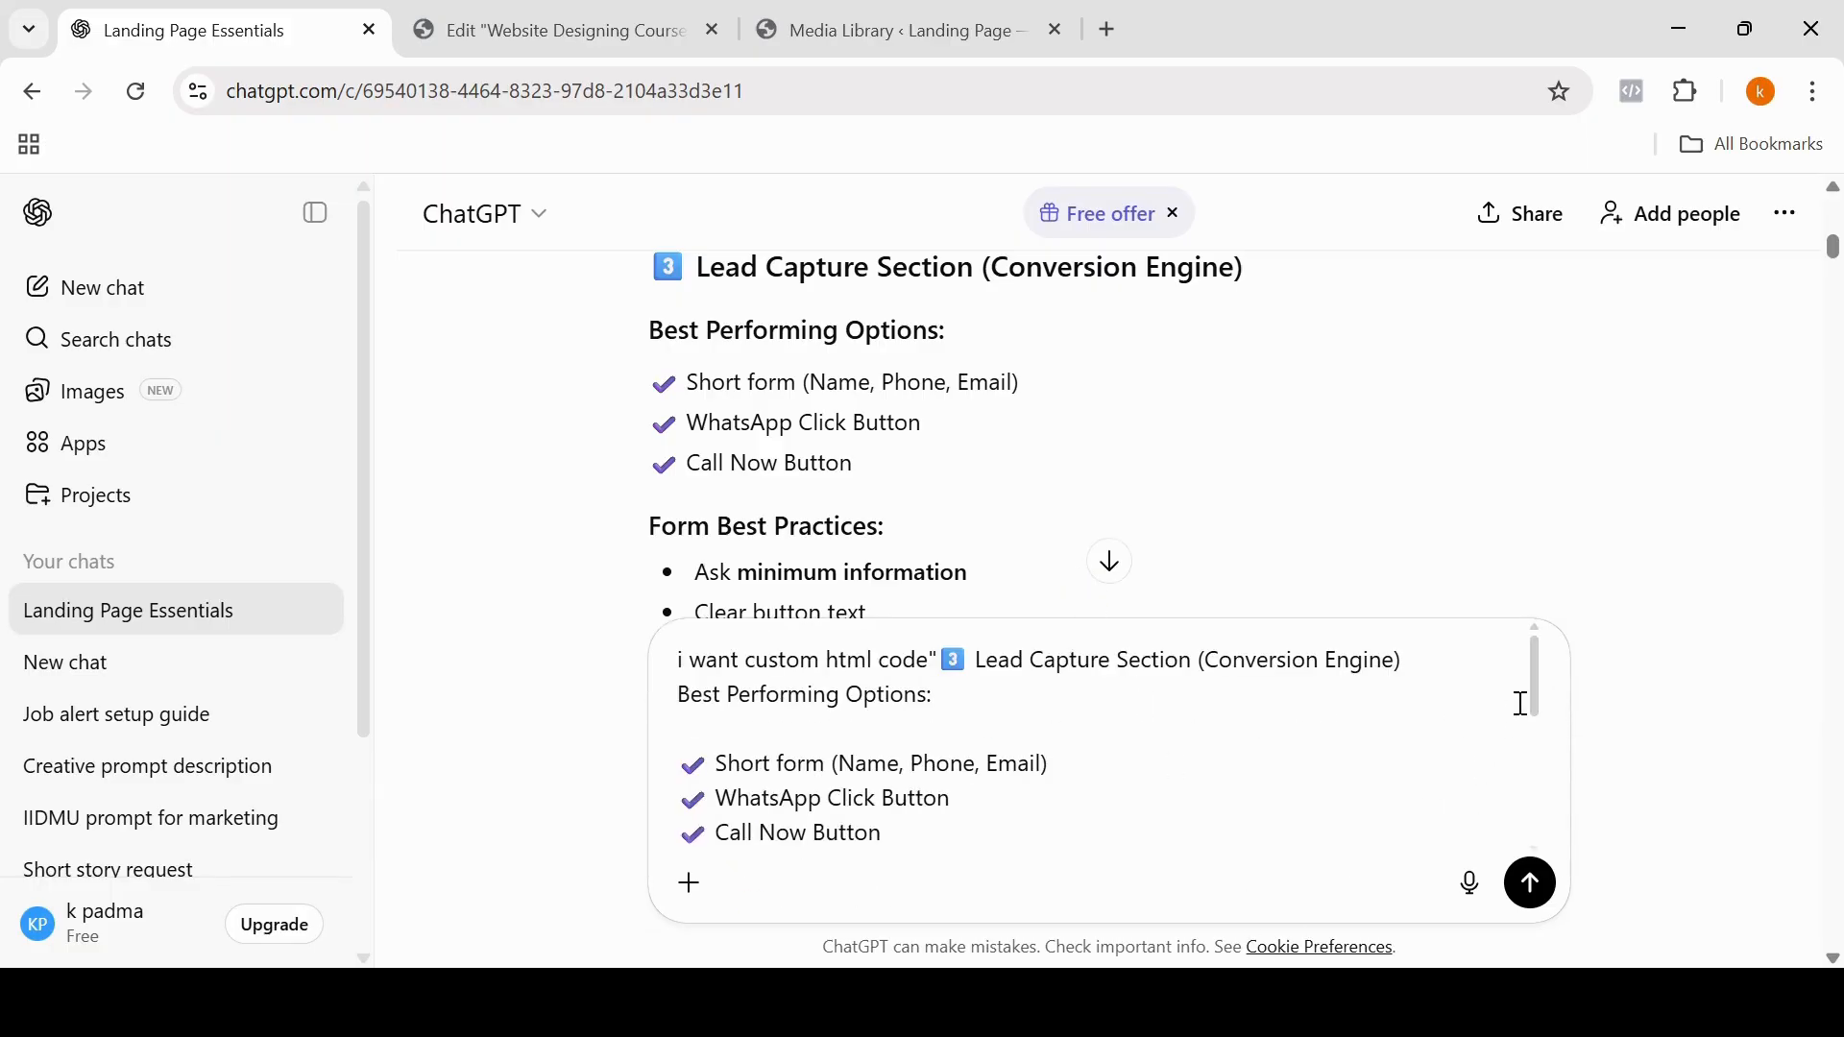
Step: Append ".give good background color and text also" to the end of the prompt and send it
scroll(1544, 727, down, 1)
scroll(1544, 727, down, 3)
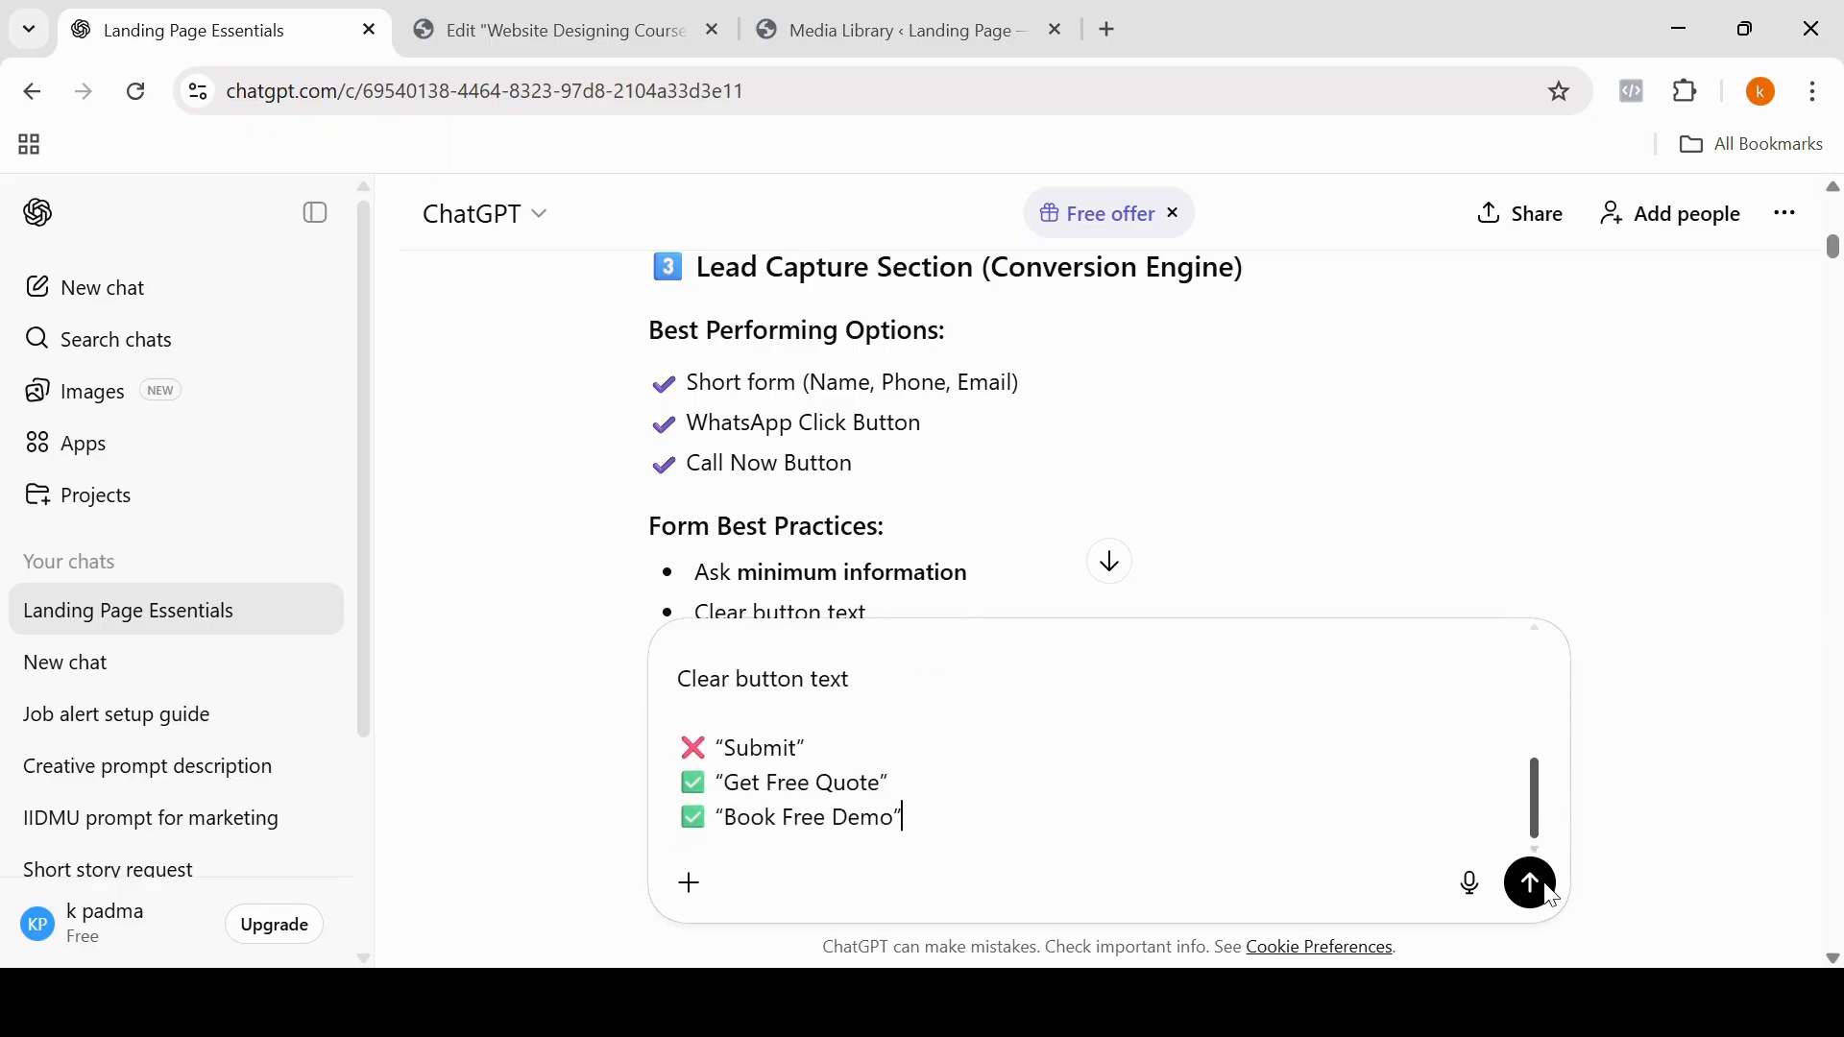
click(909, 816)
text(gib)
key(BackSpace)
text(ve good )
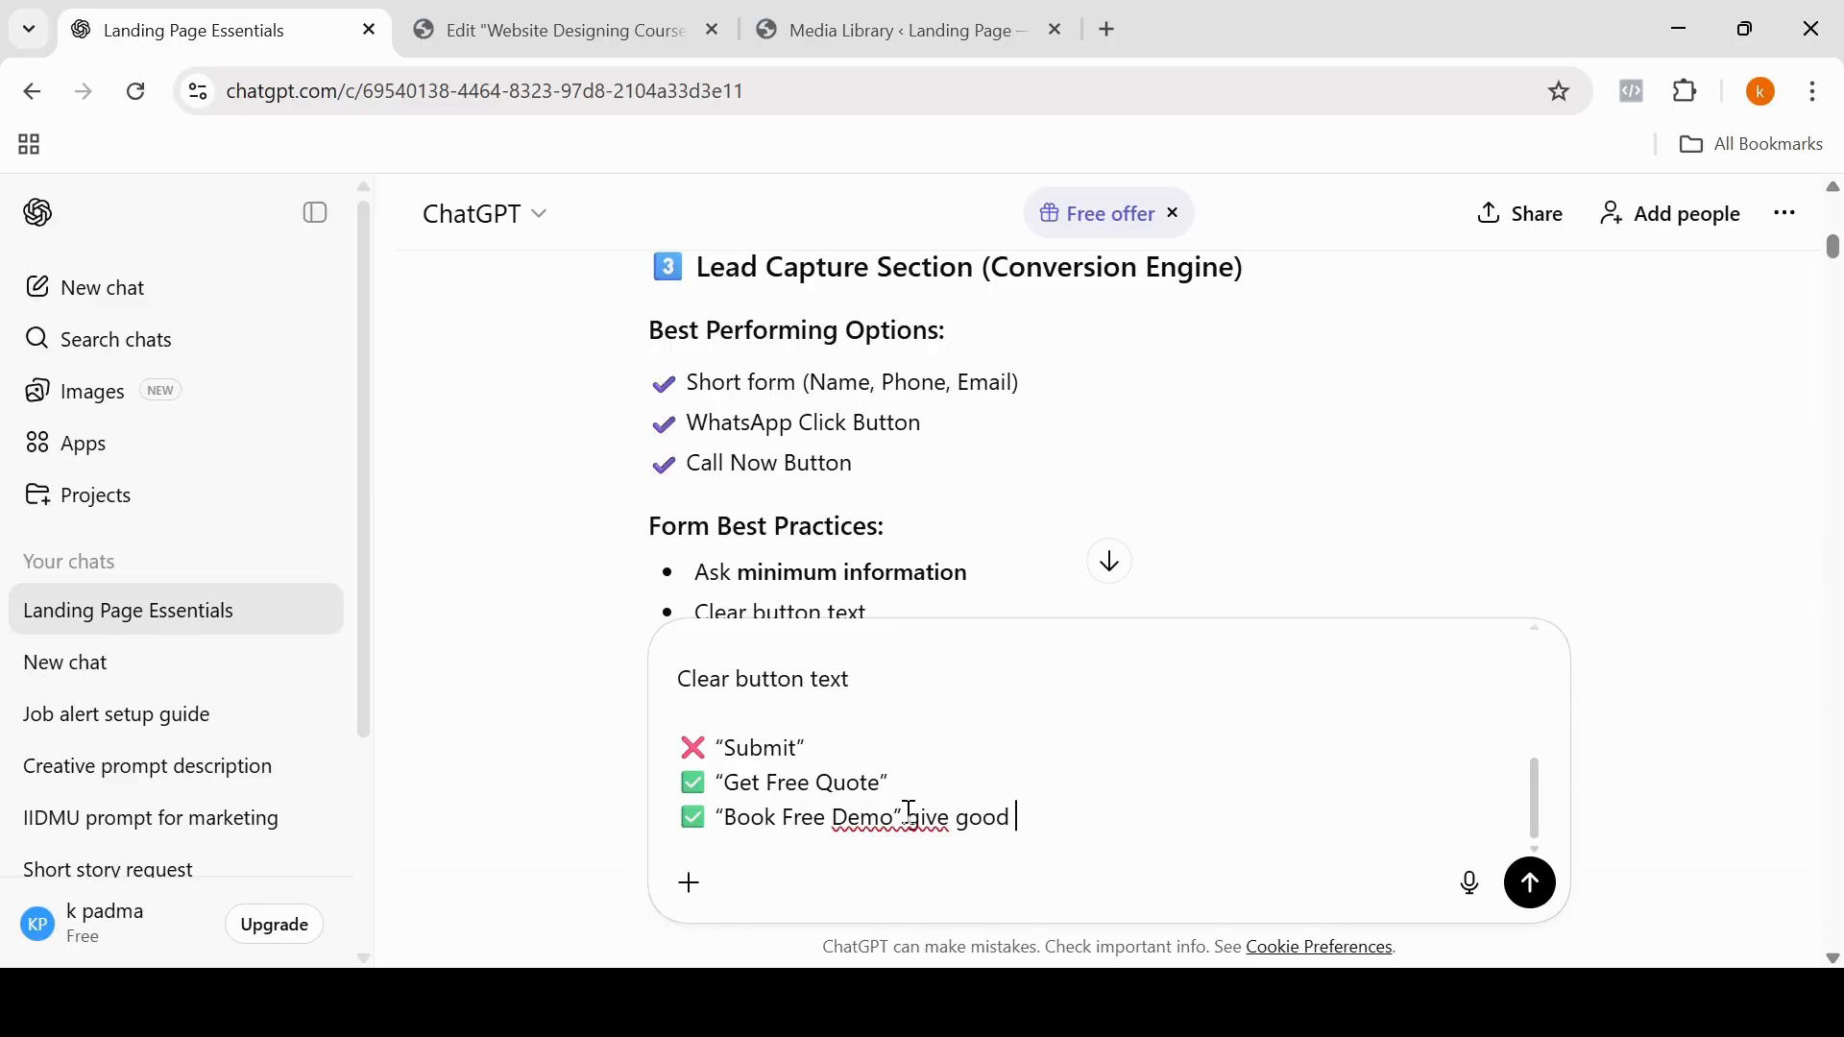
text(background col)
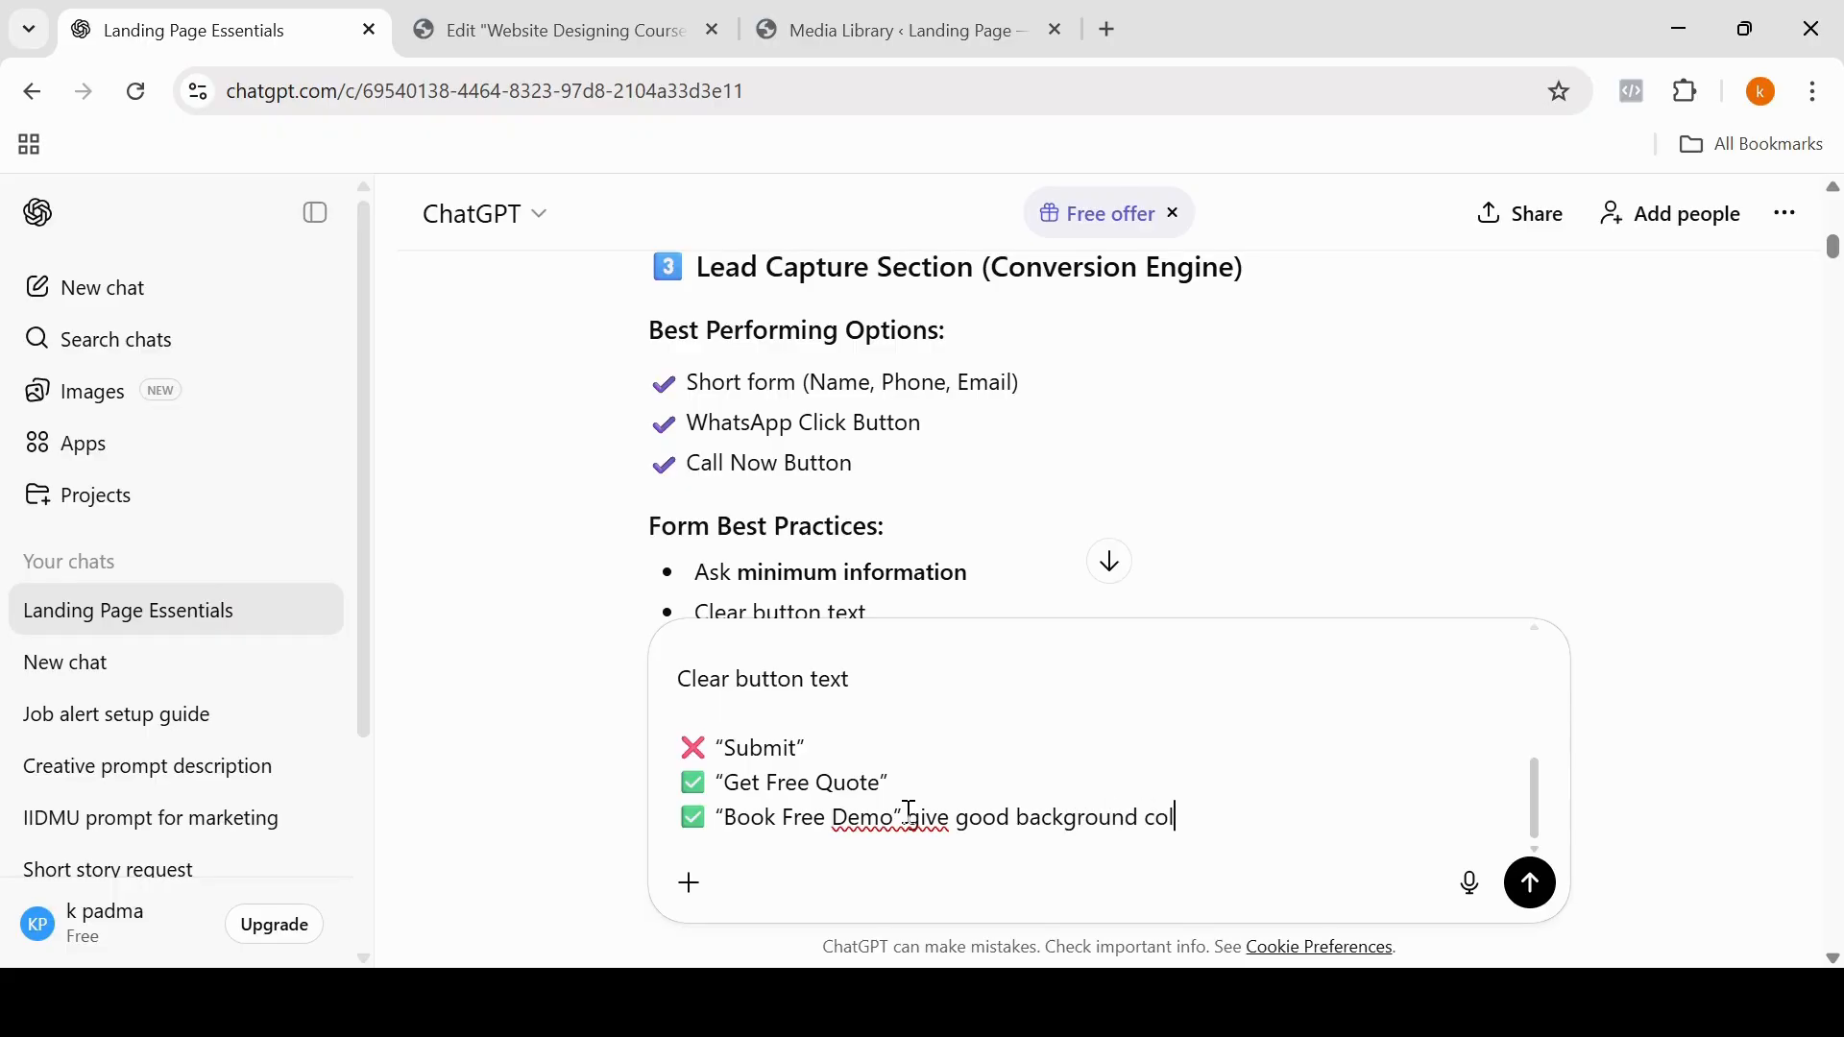
text(or and text also)
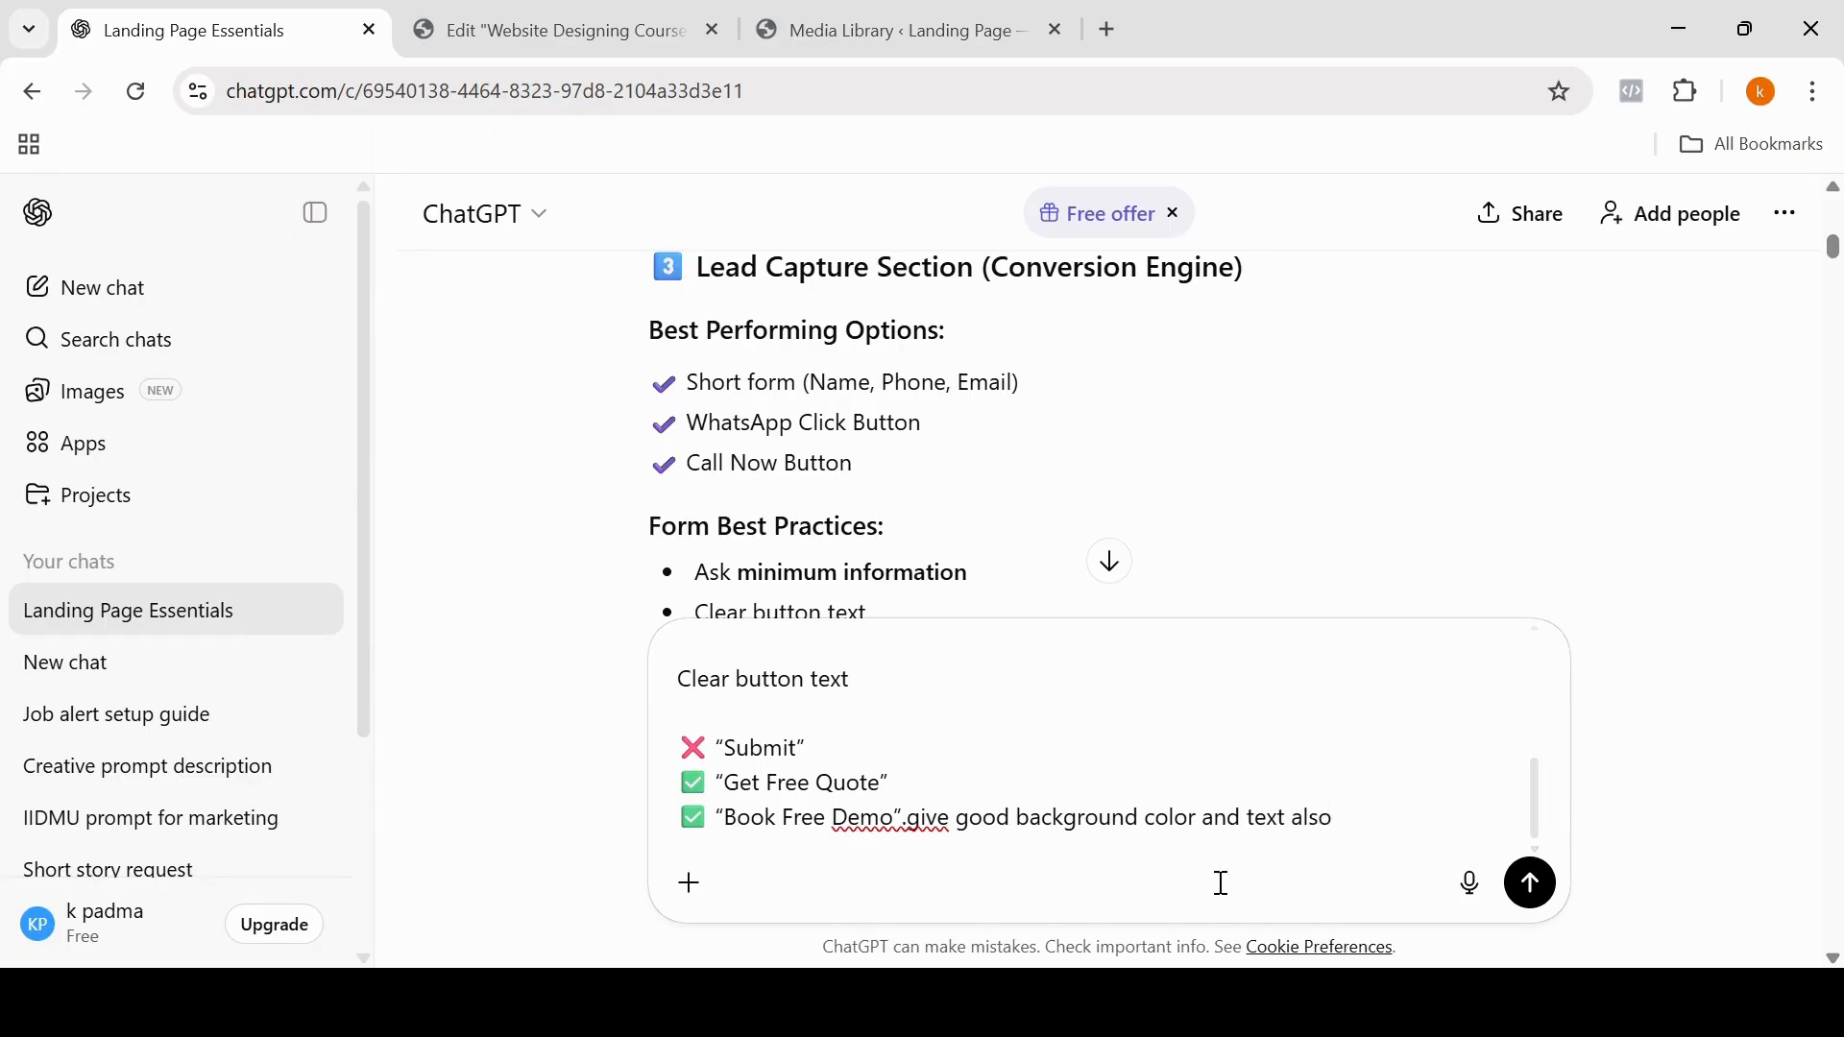
click(1529, 888)
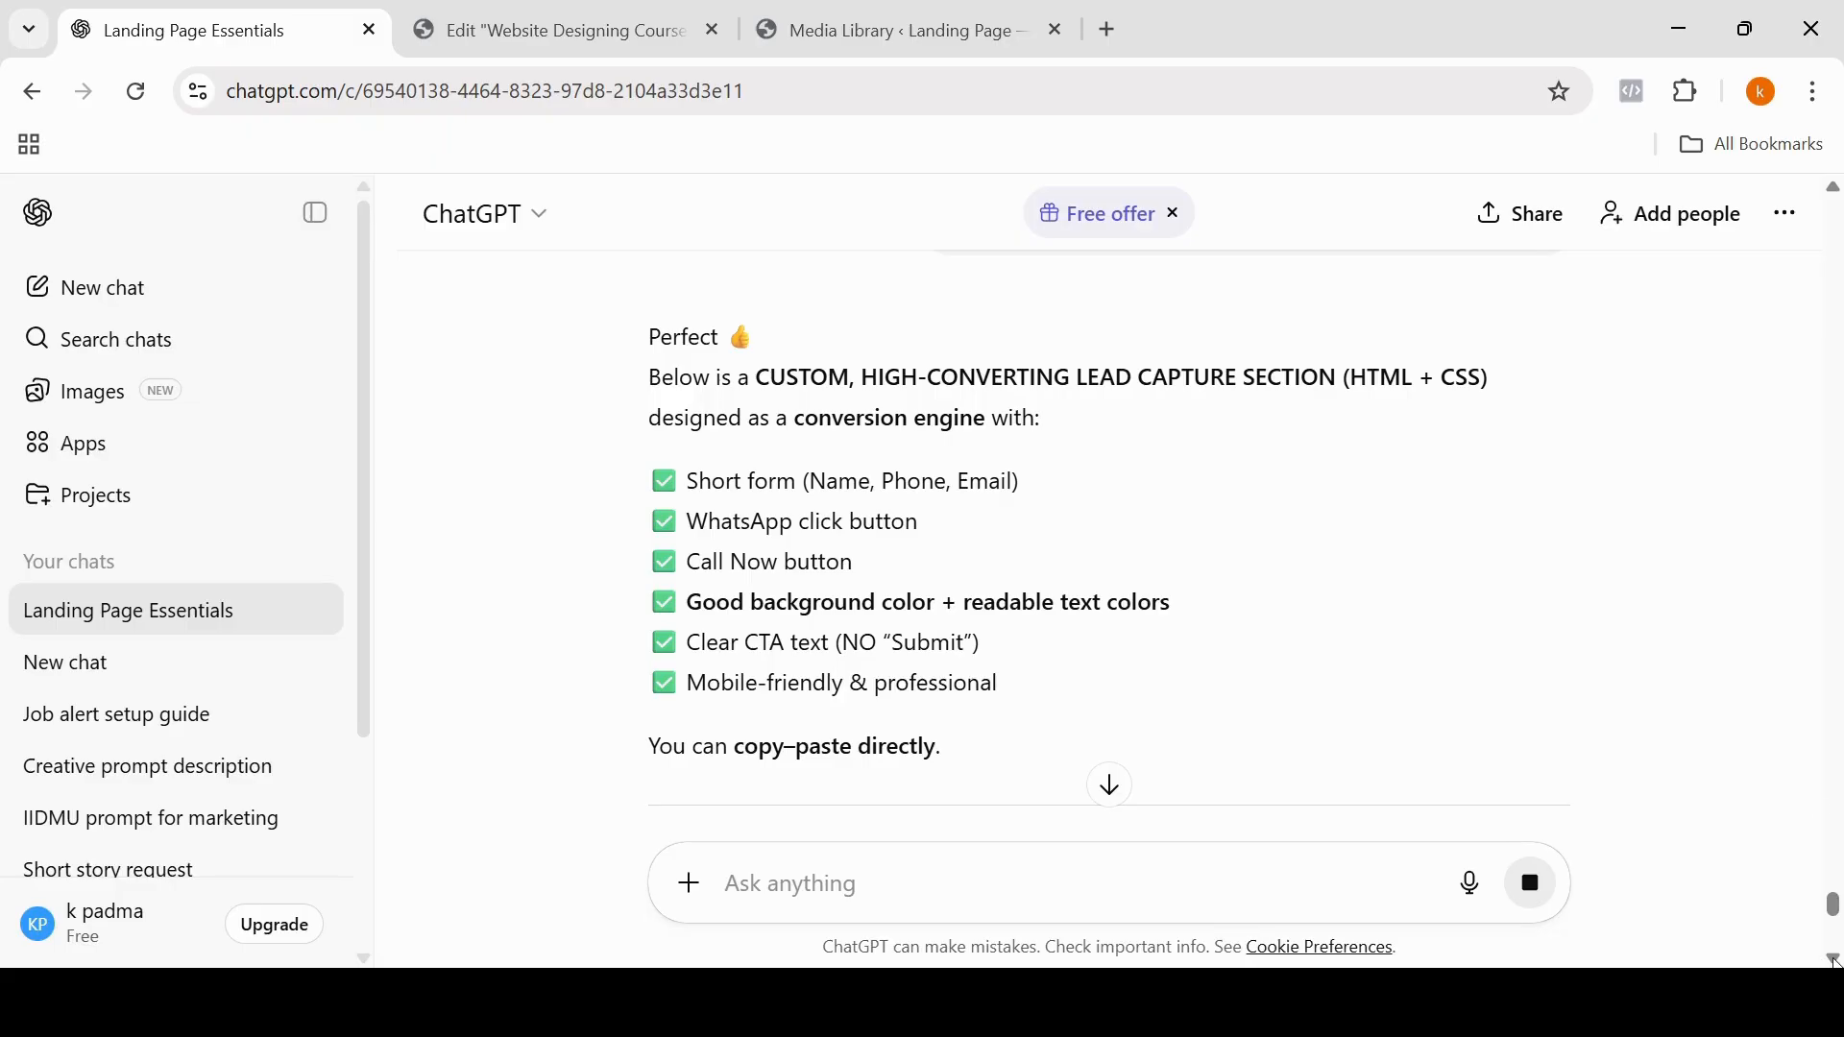
Step: Copy the generated "Lead Capture Section – High Conversion" HTML code from the ChatGPT reply
click(1833, 960)
click(1834, 960)
scroll(1833, 960, down, 15)
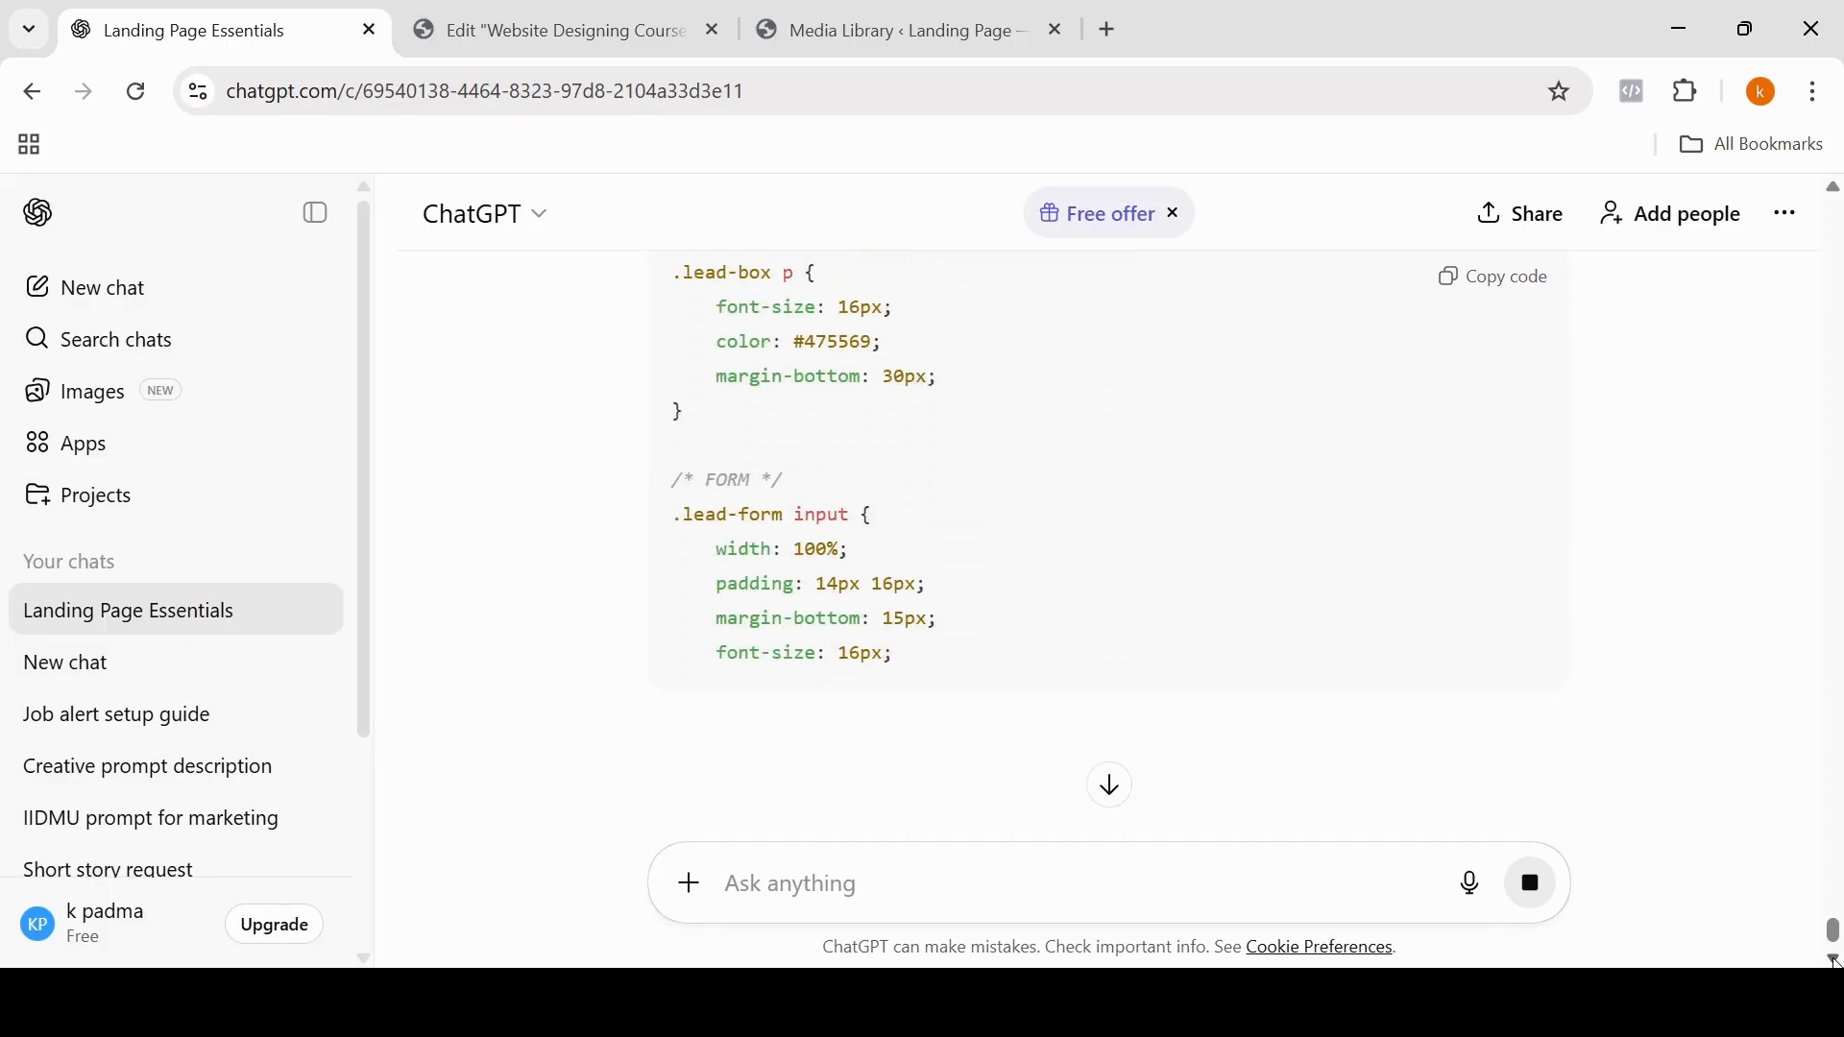
scroll(1833, 960, down, 4)
scroll(1834, 960, down, 14)
scroll(1834, 960, down, 8)
scroll(1834, 960, down, 8)
scroll(1833, 960, down, 8)
scroll(1833, 960, down, 5)
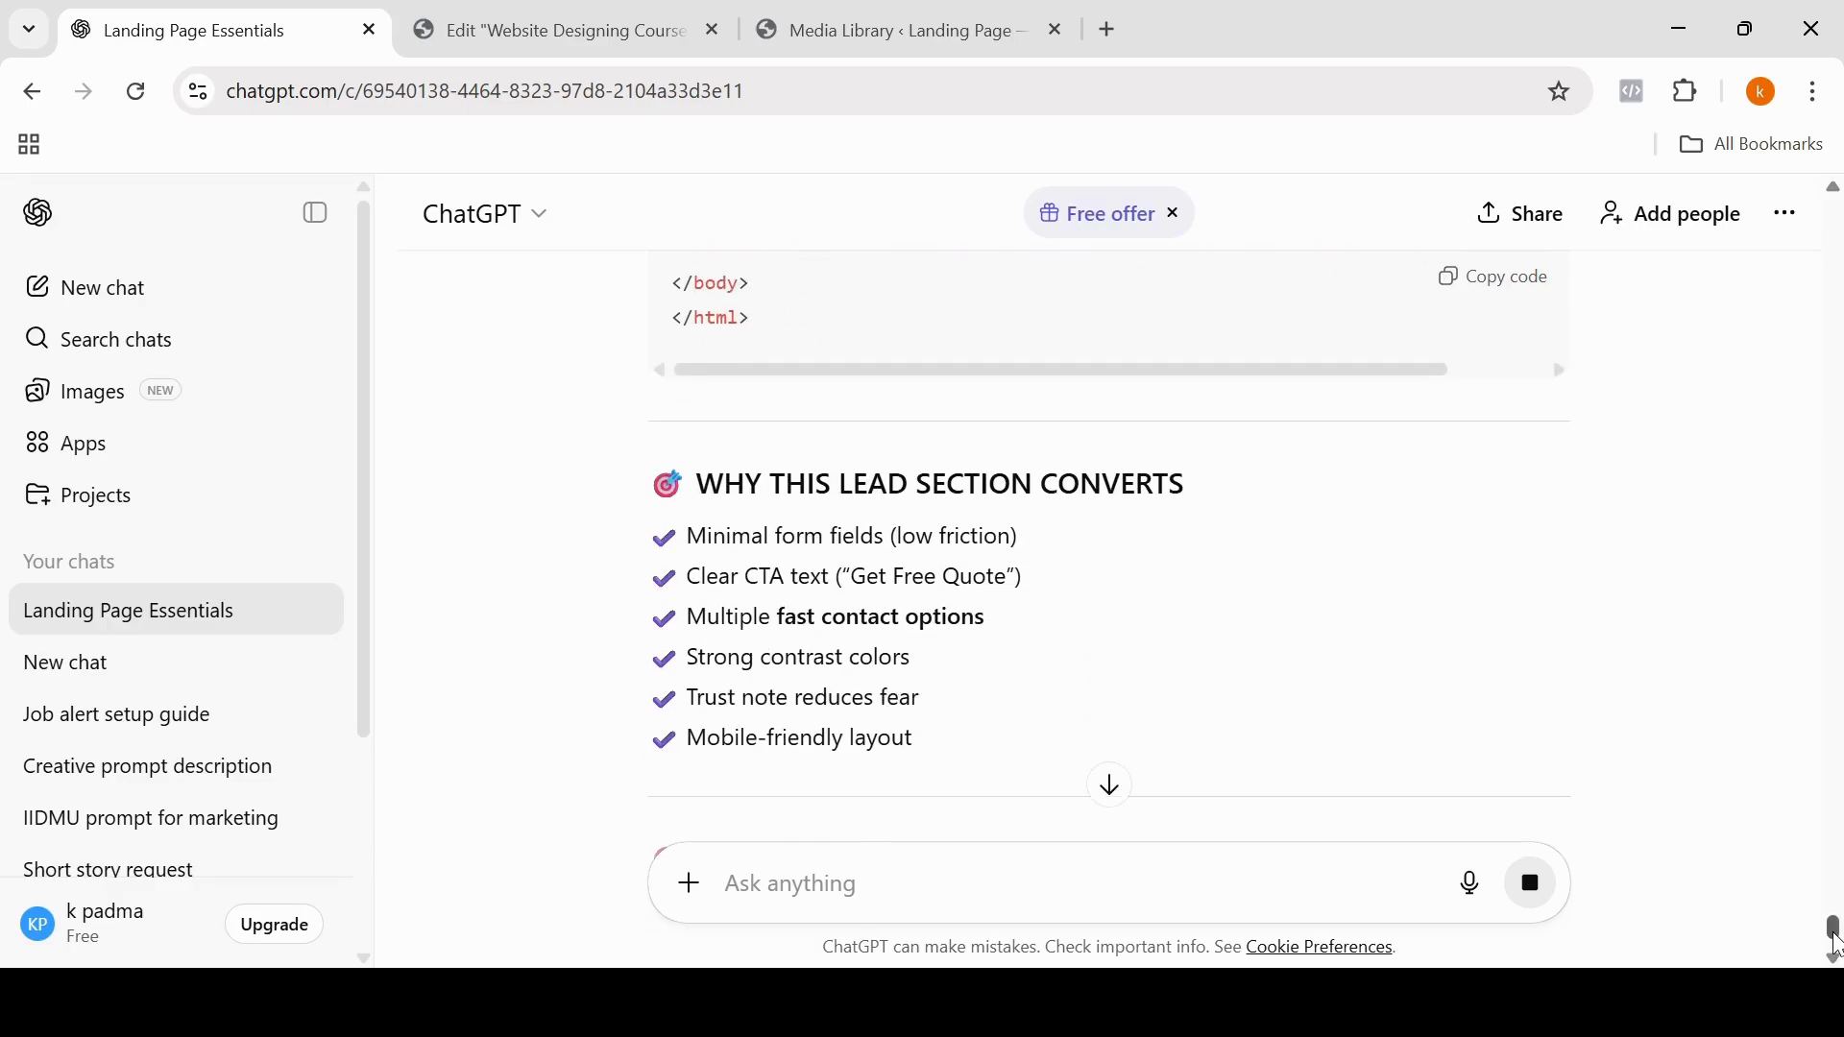
scroll(1482, 465, up, 10)
click(1491, 467)
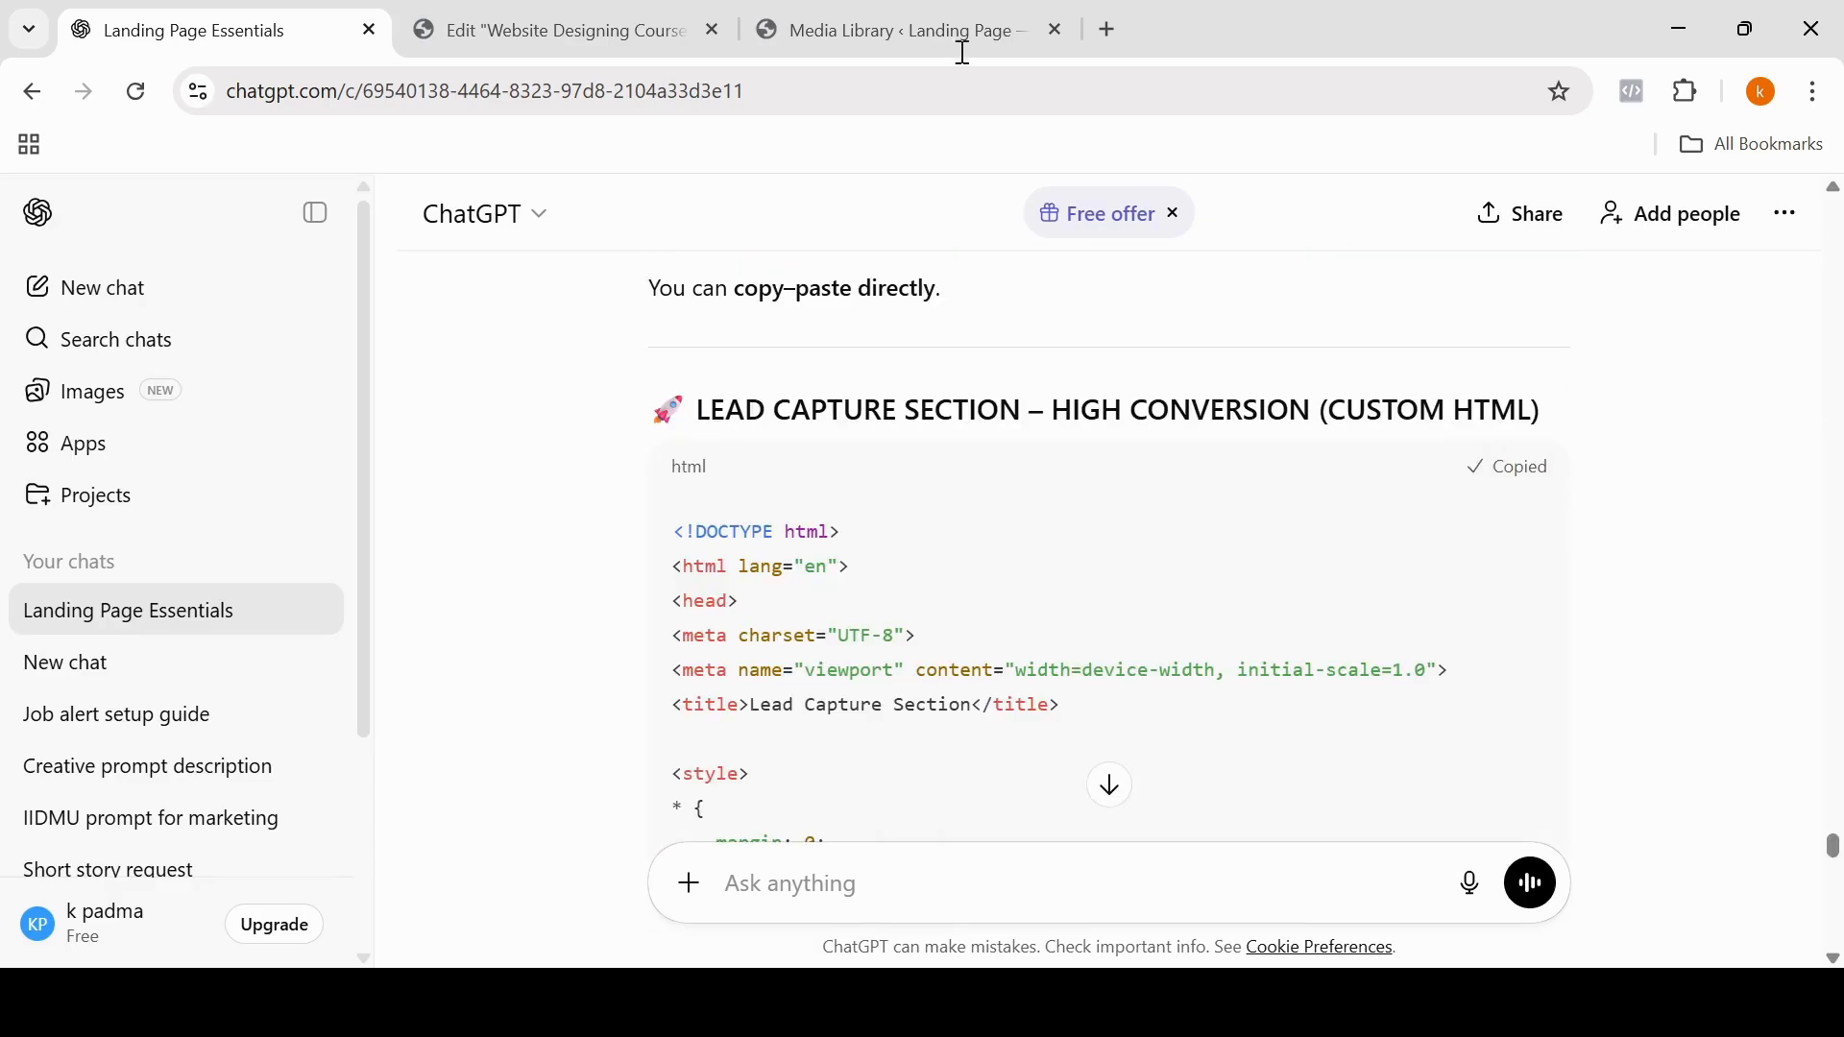
Step: Switch to the Elementor editor, insert an HTML widget in the new container, and paste the Lead Capture code into it
click(582, 30)
click(91, 419)
text(html)
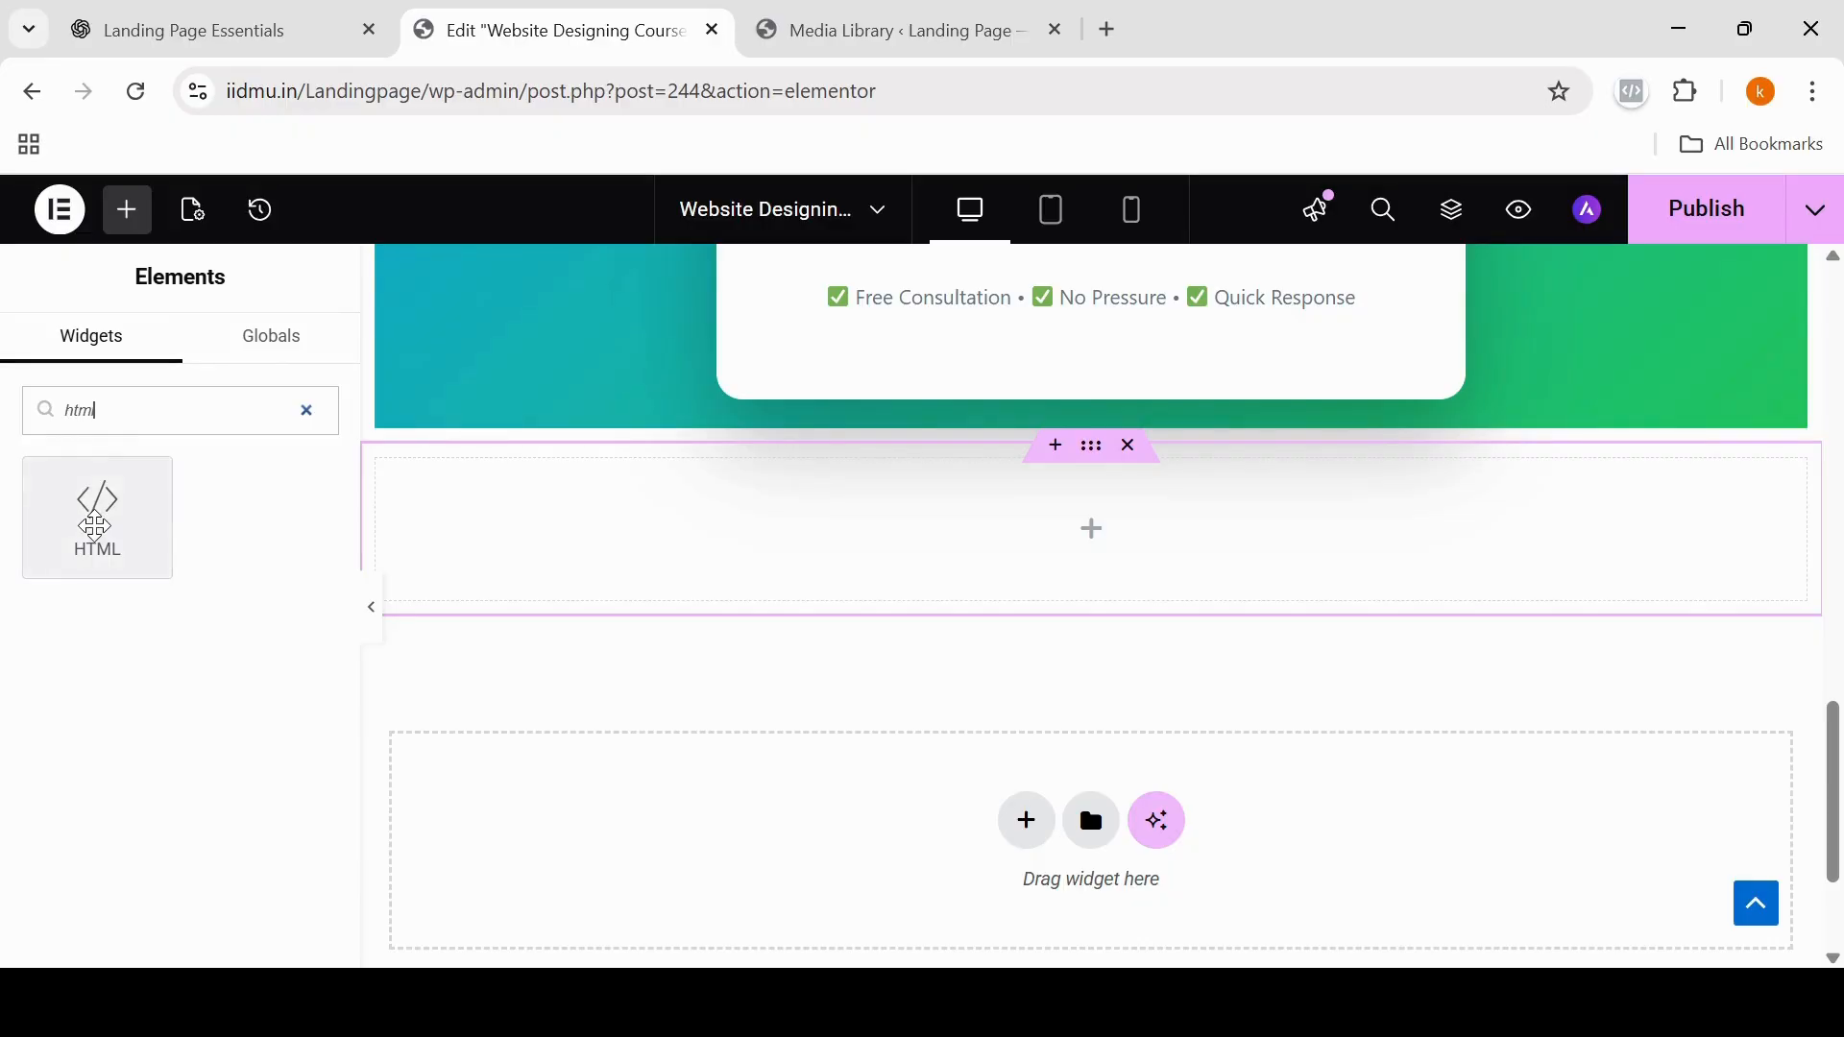
click(96, 509)
click(98, 552)
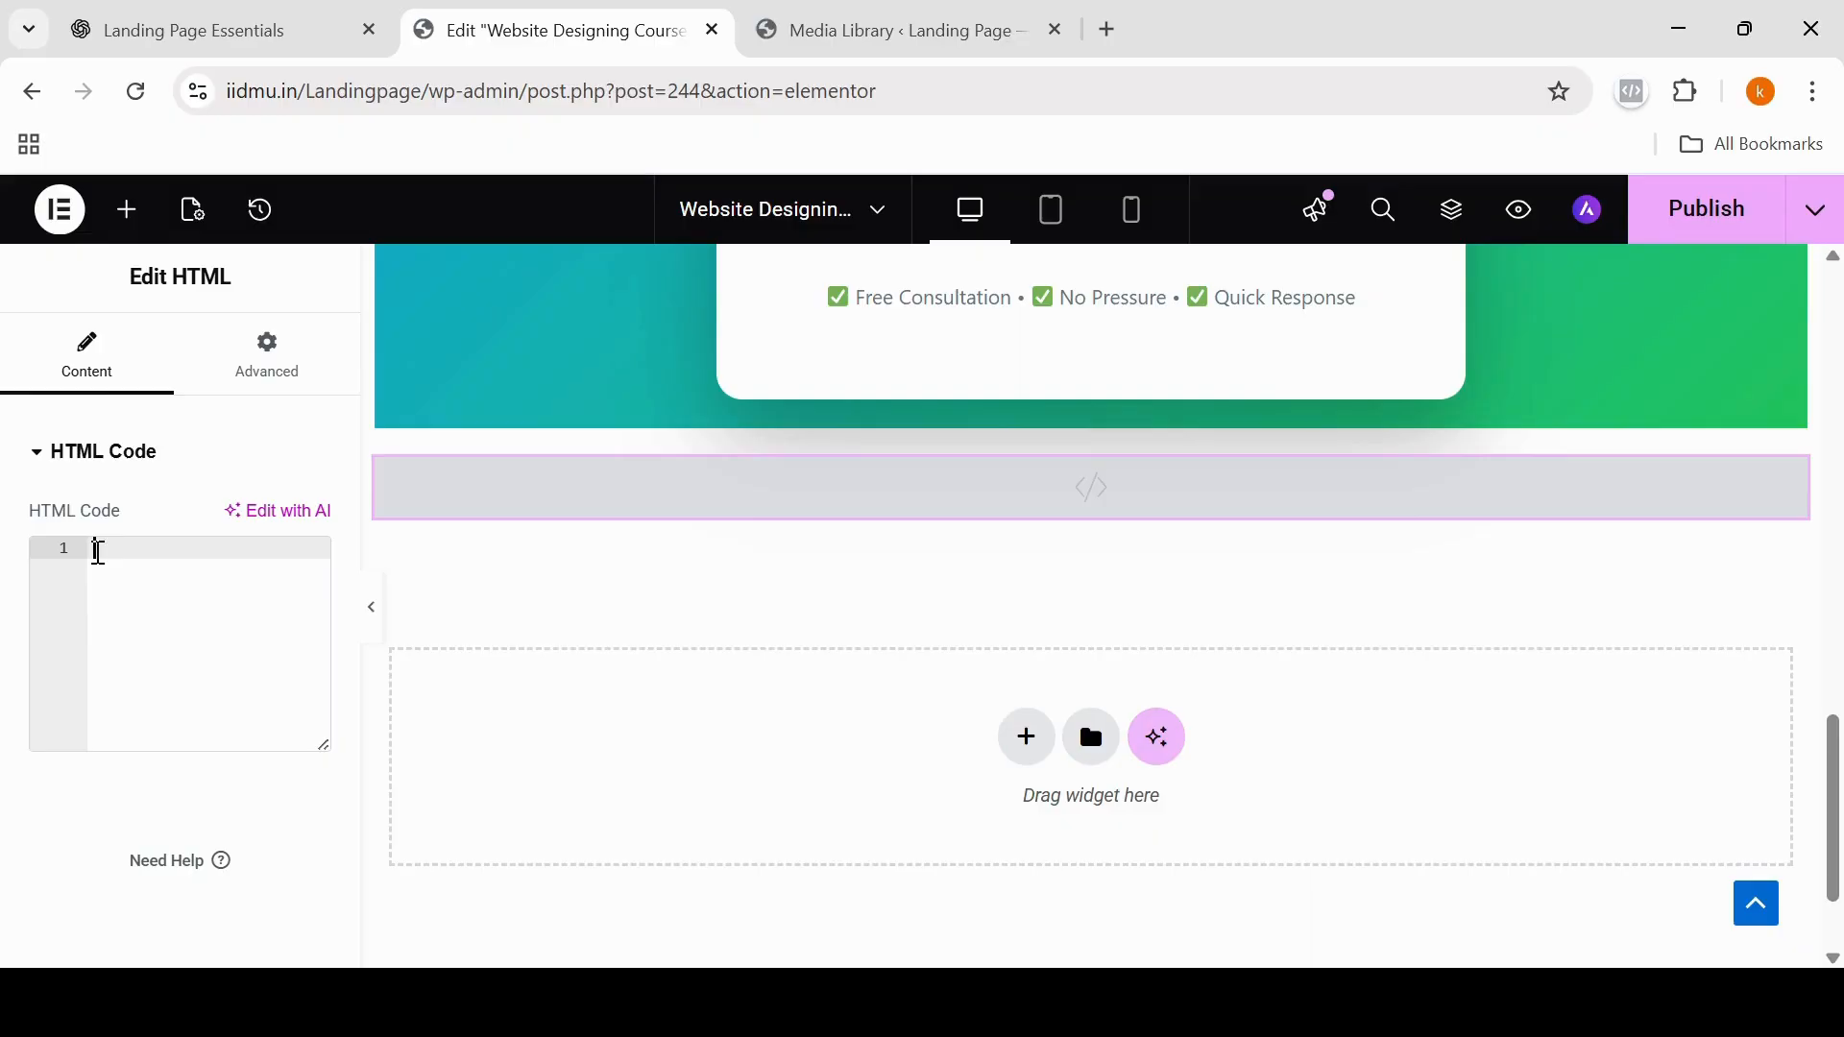
key(ctrl+v)
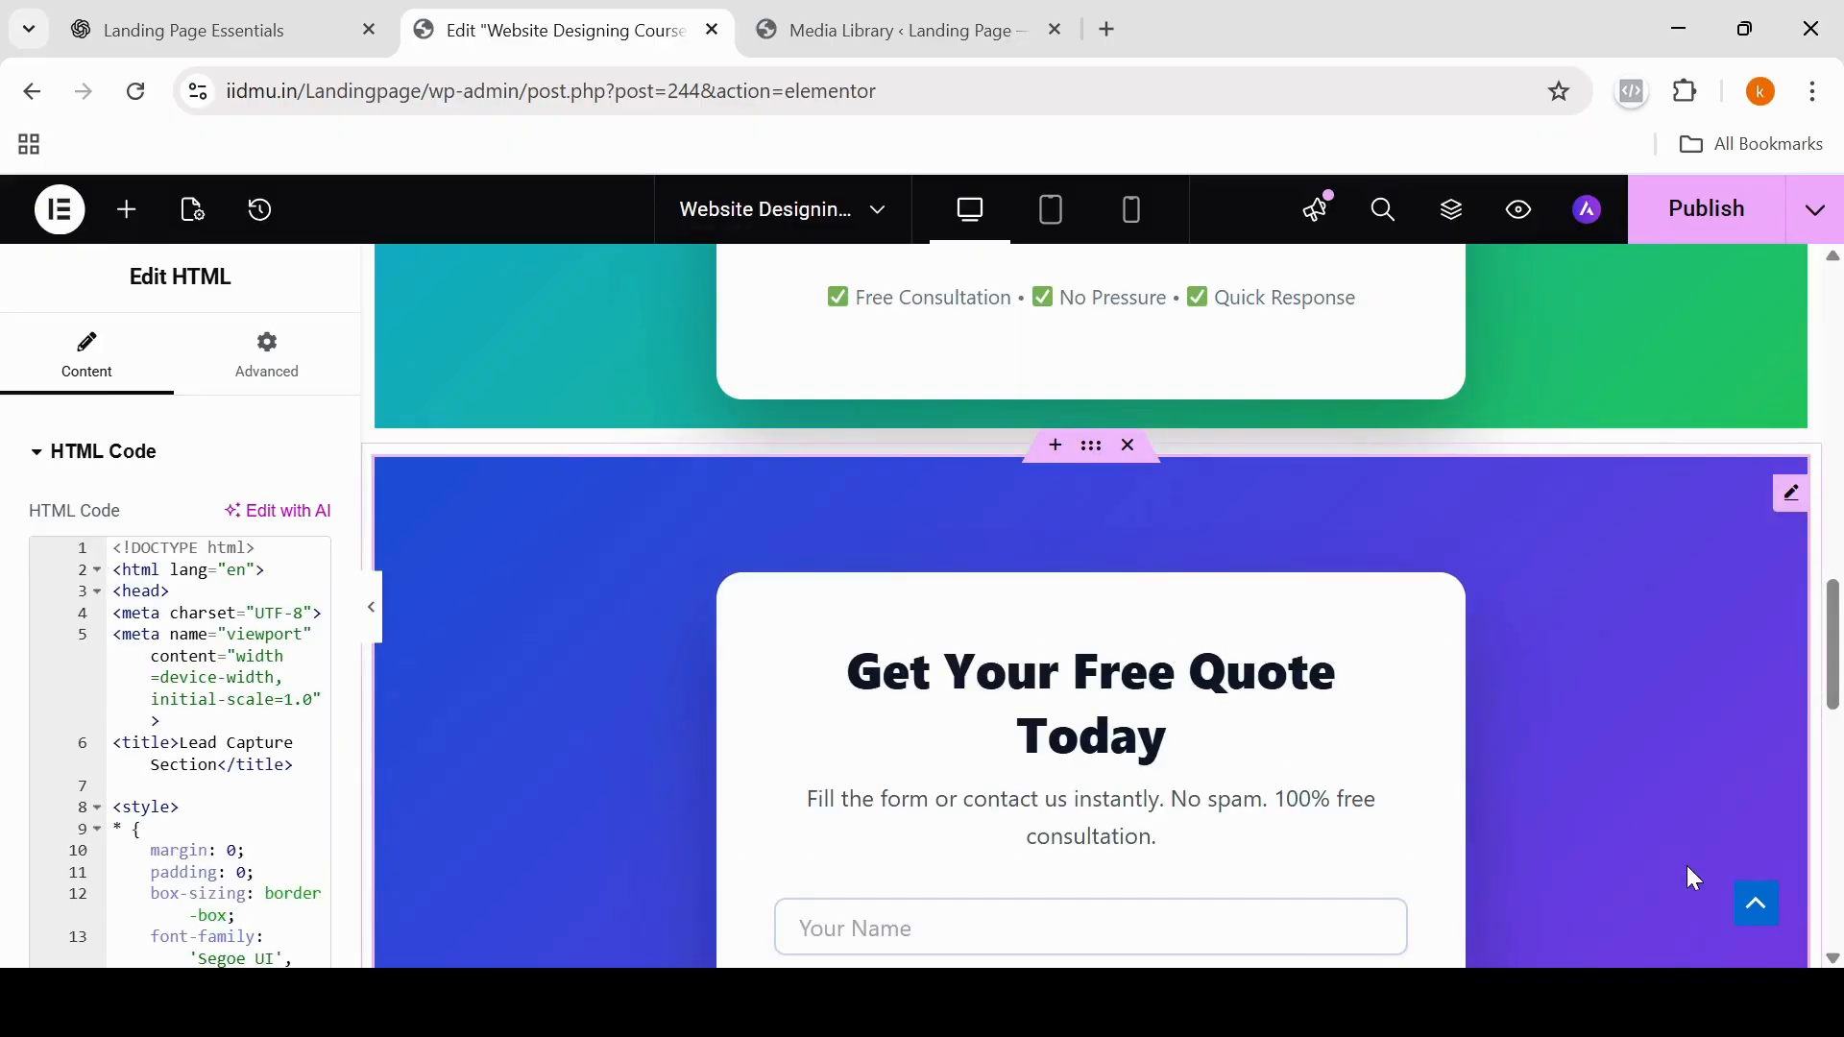
Step: Publish the Website Designing Course page and look over its sections from the hero downward
drag(1837, 679, 1827, 404)
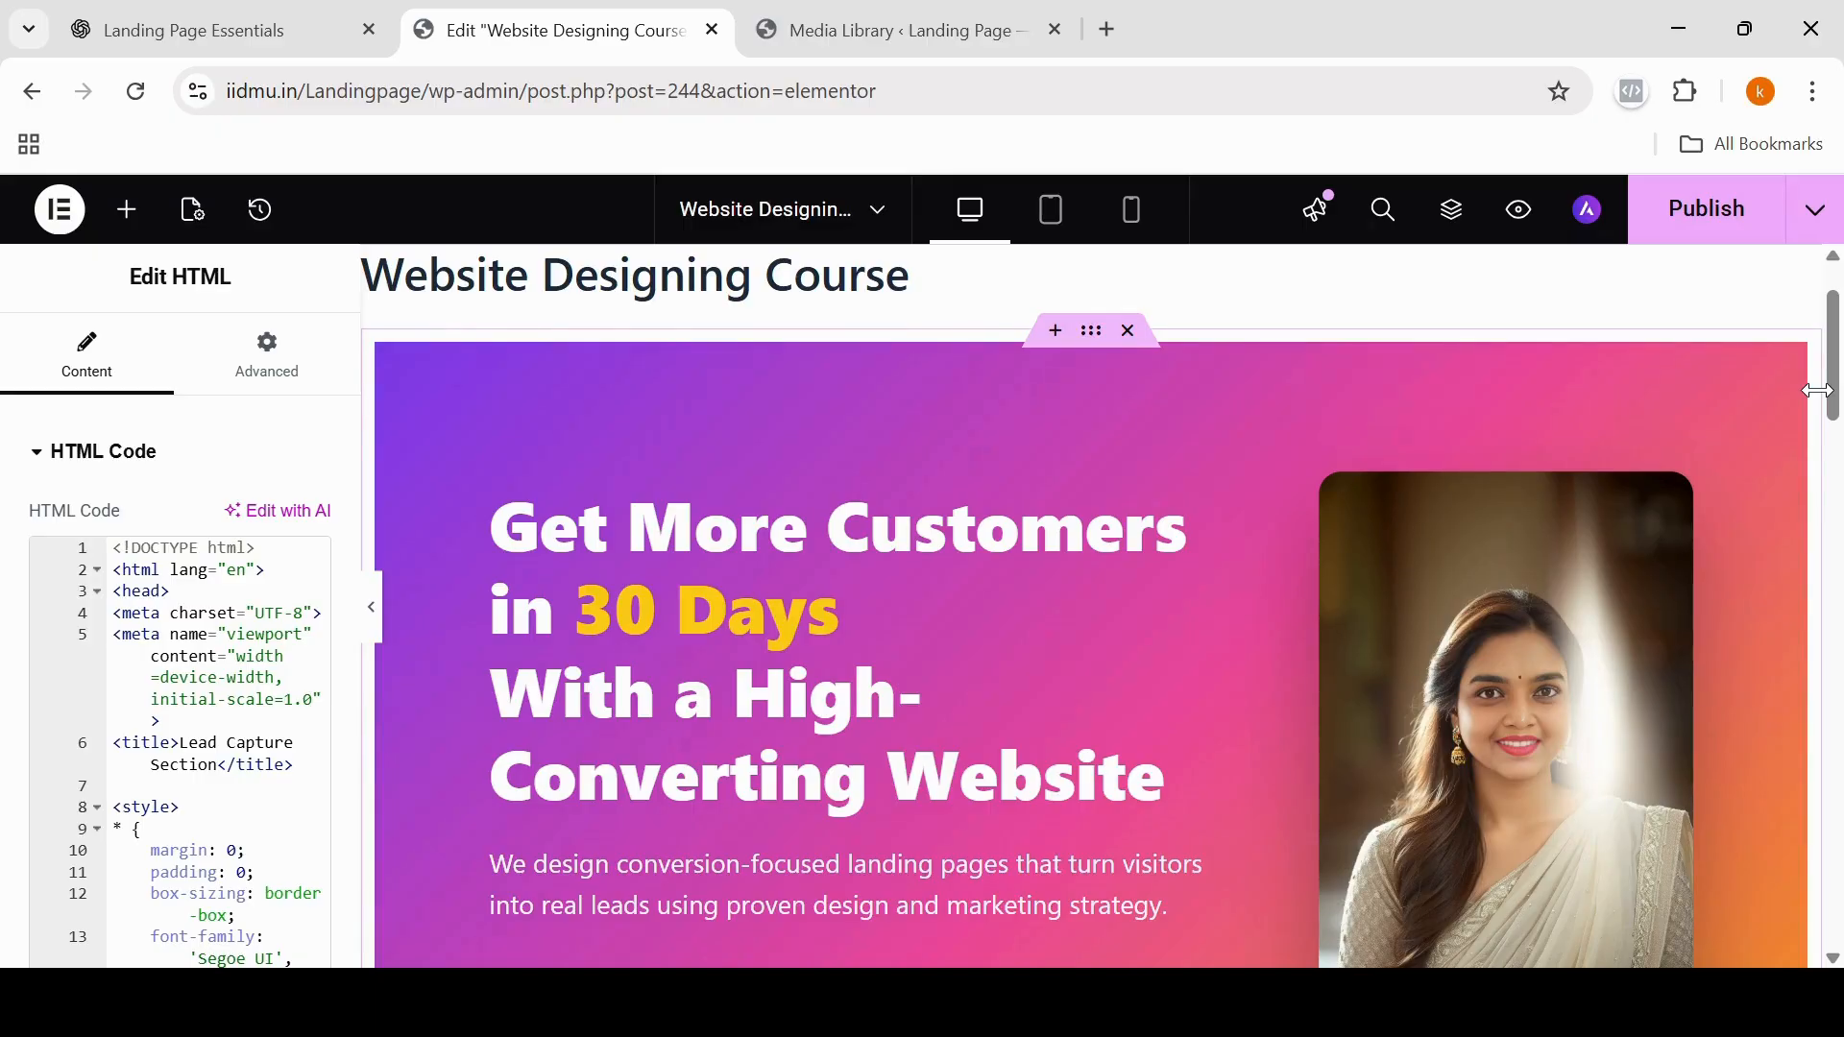
click(1703, 217)
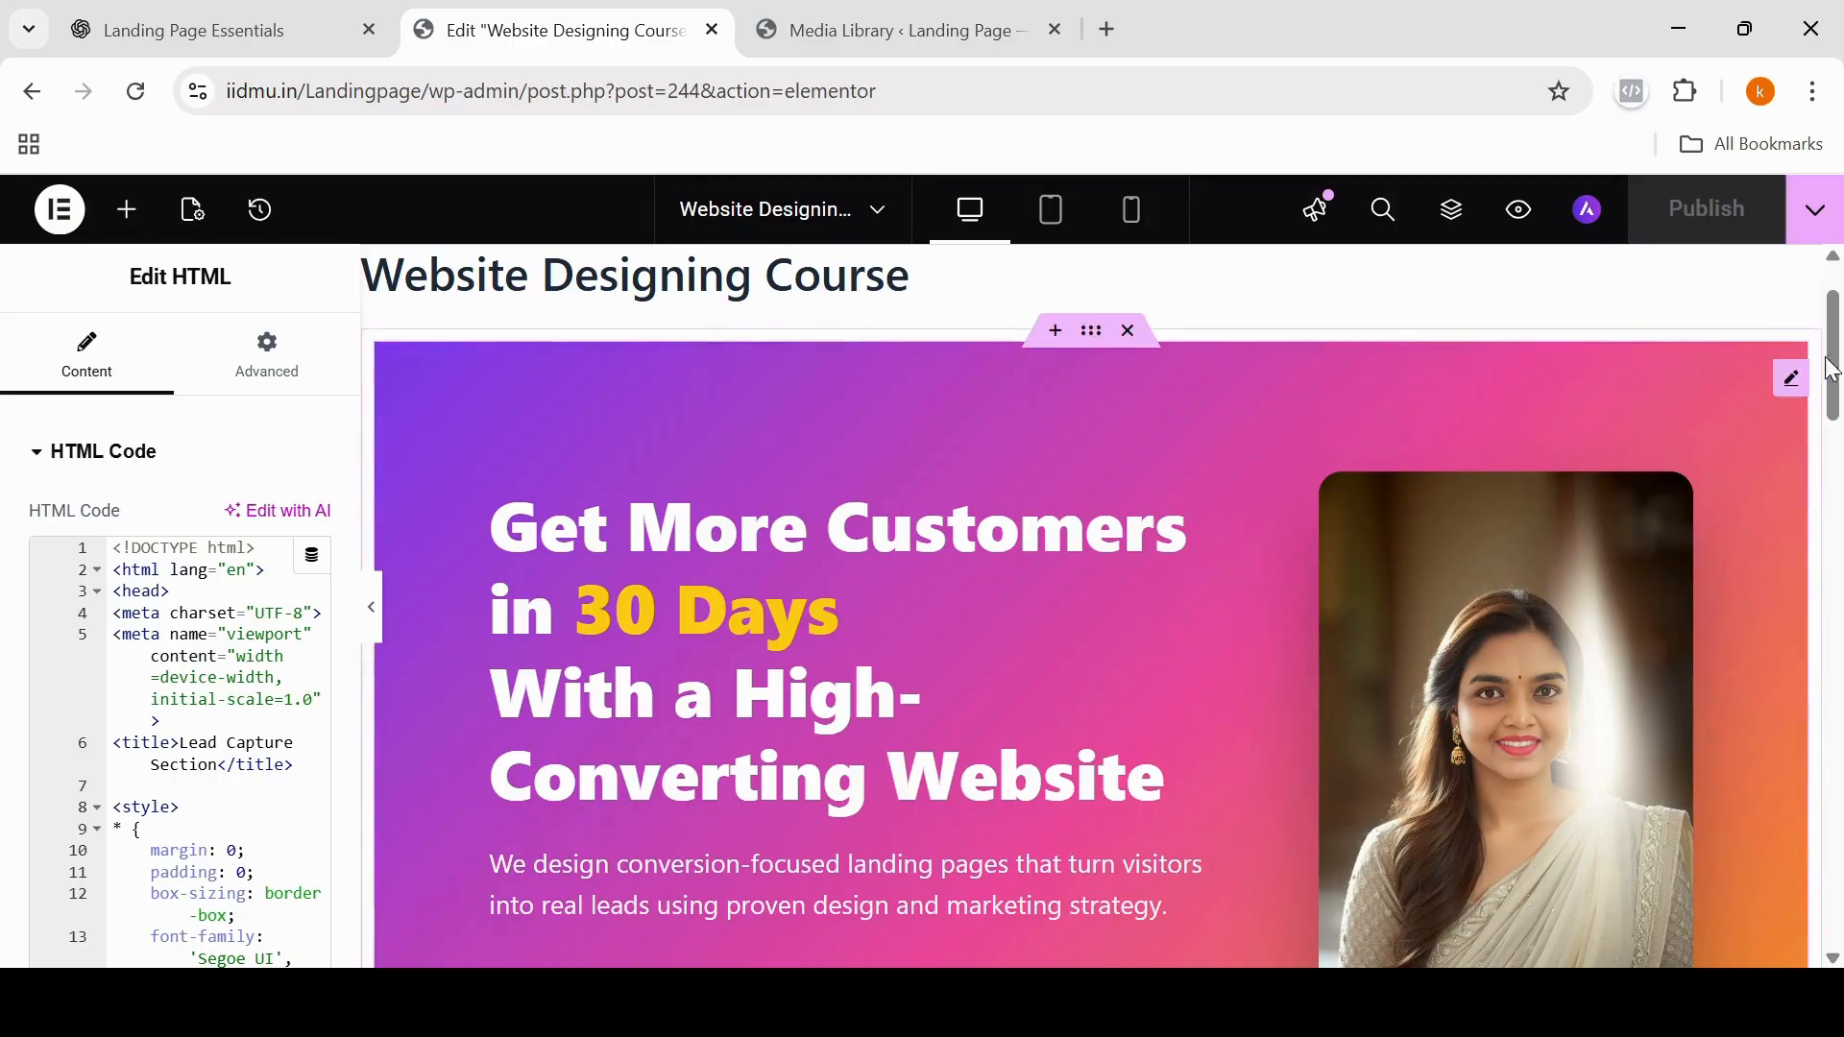
drag(1835, 403, 1838, 485)
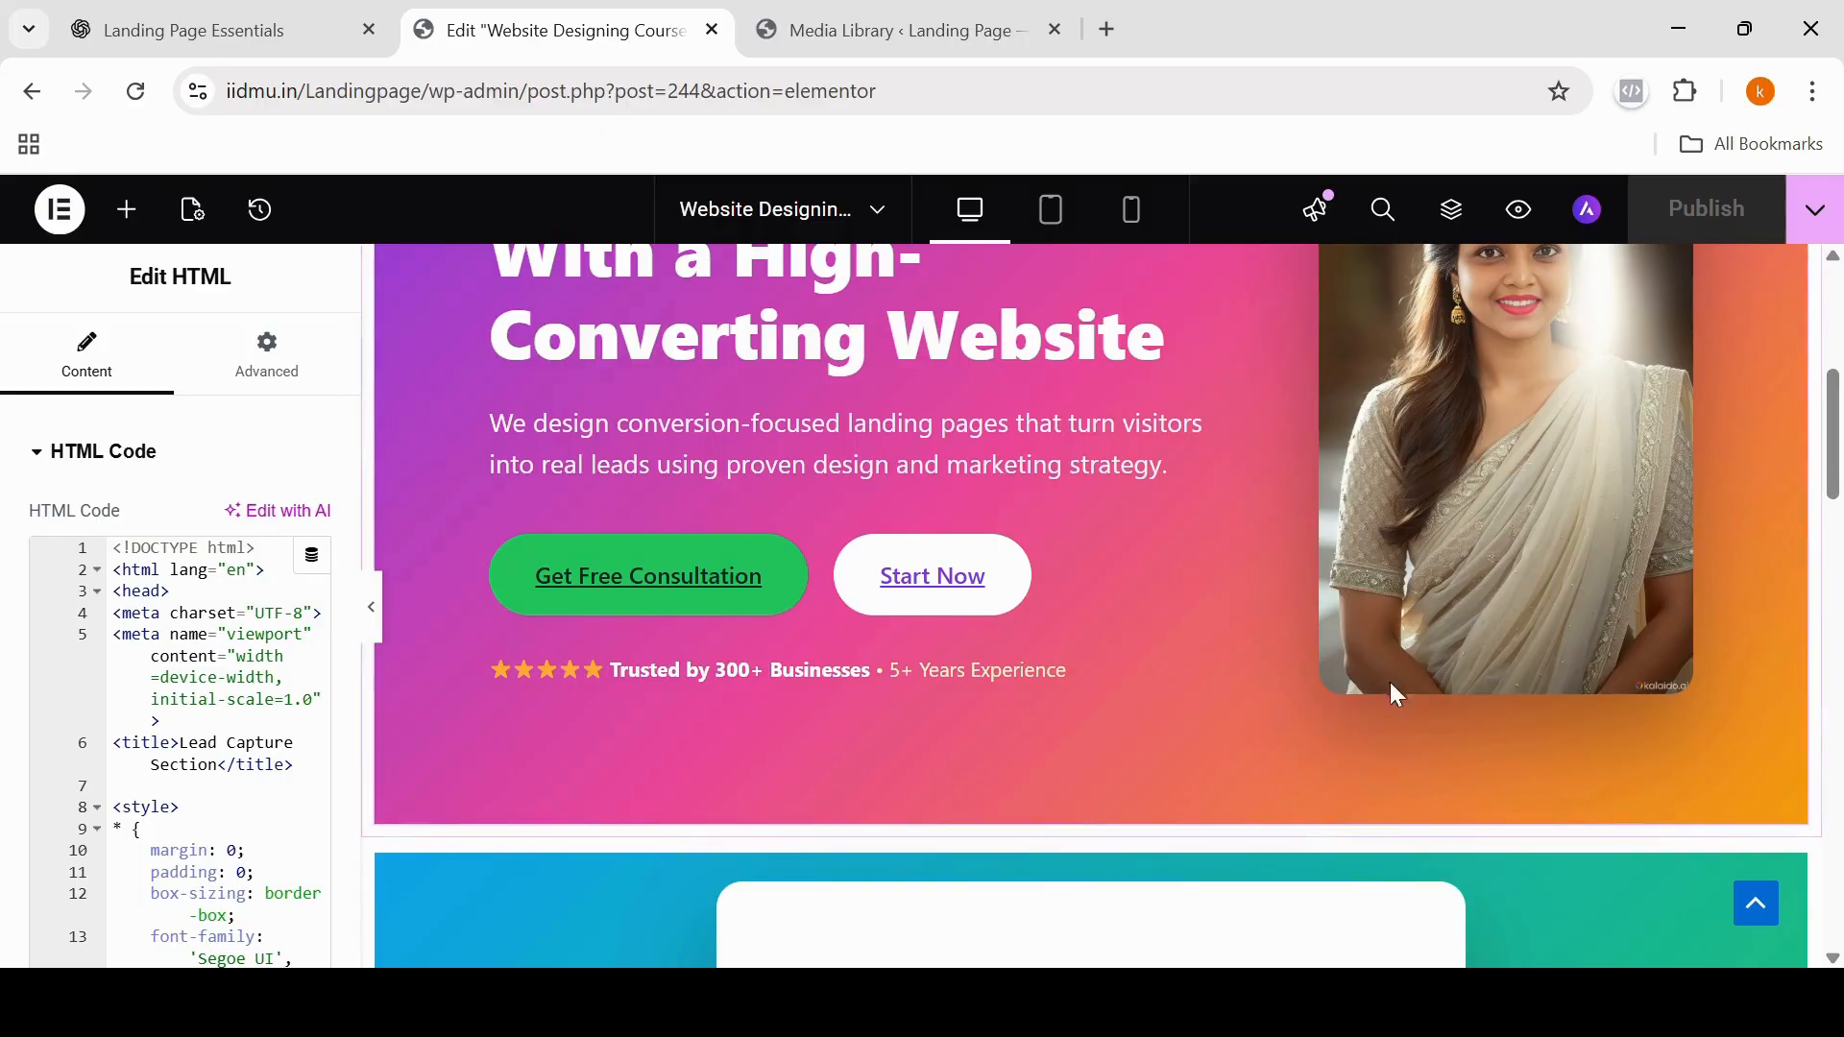
drag(1839, 448, 1839, 586)
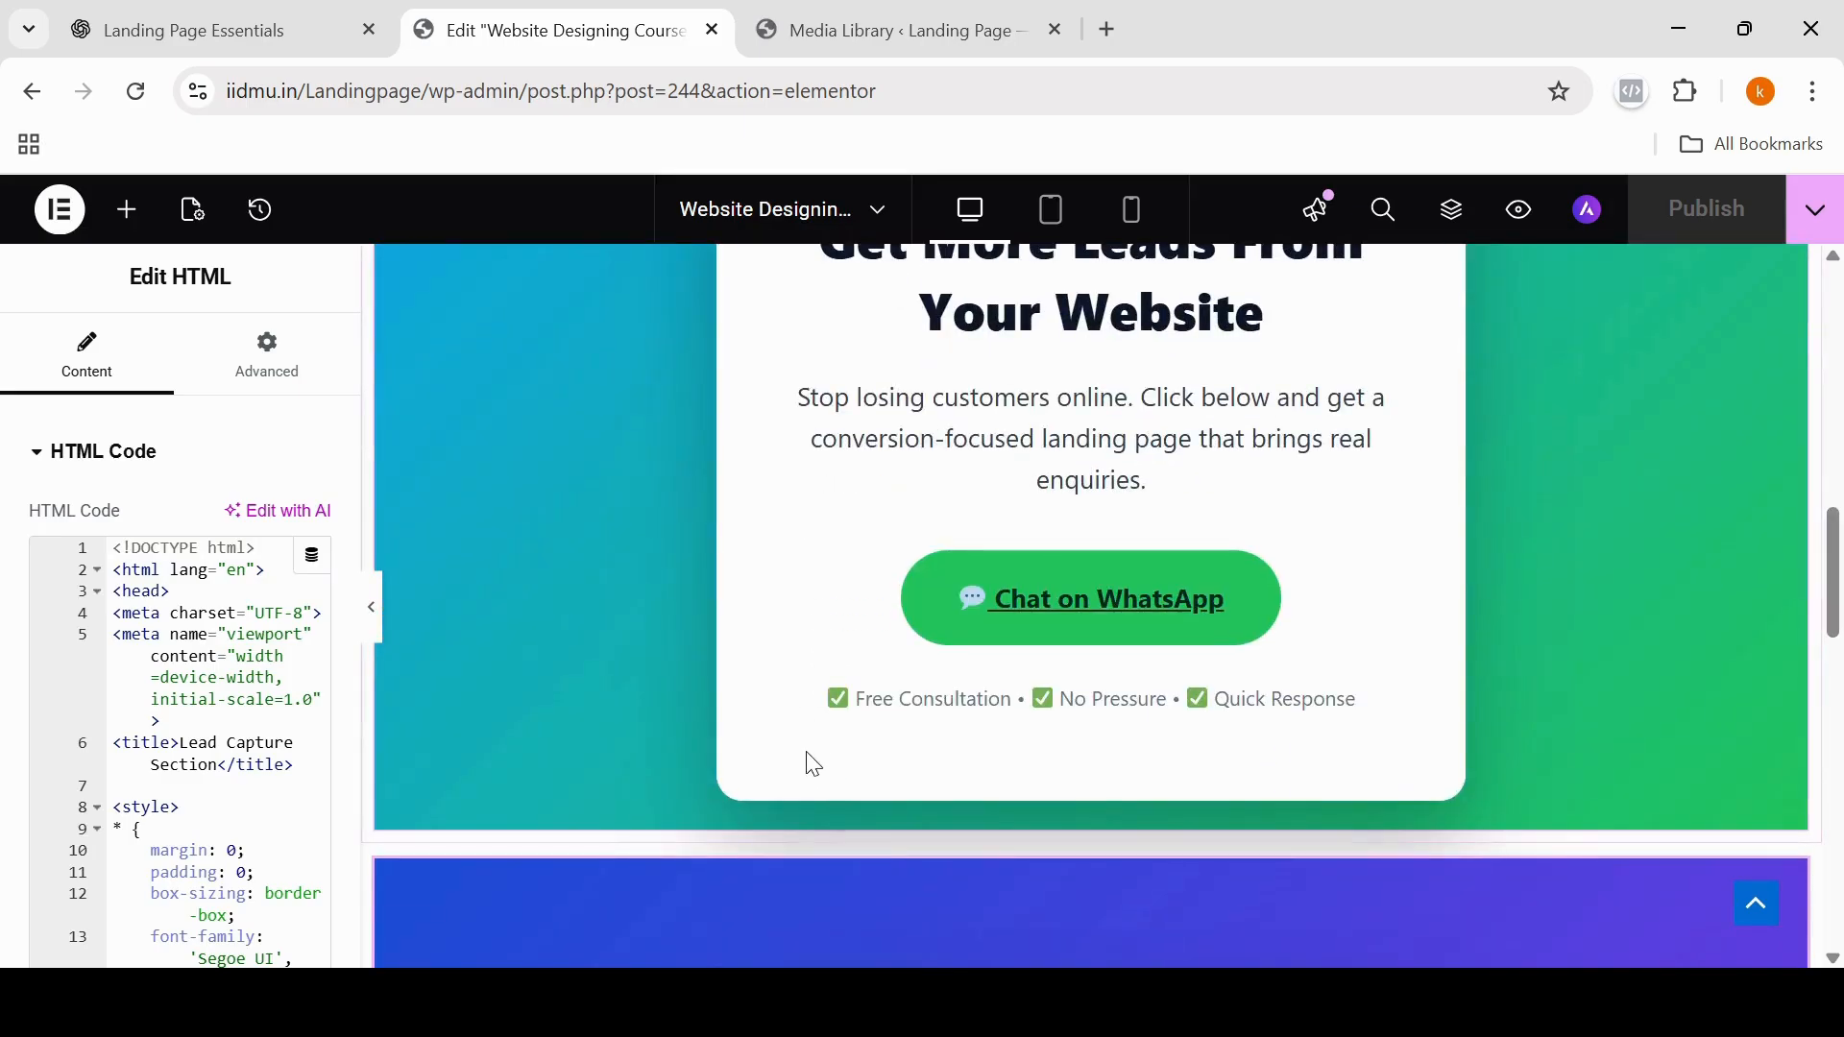